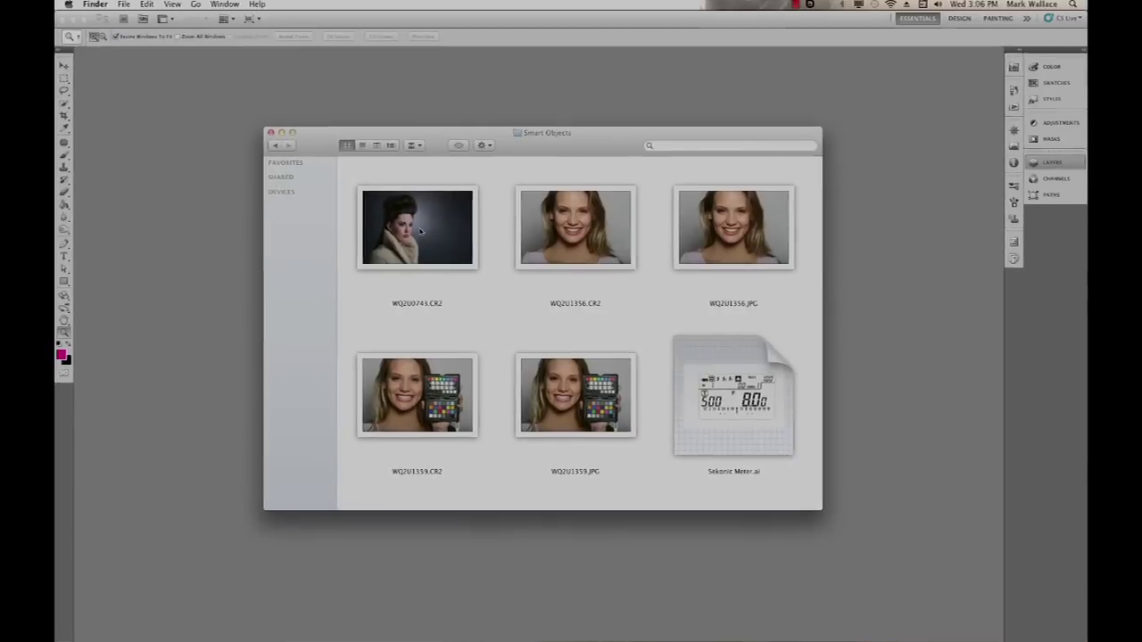
Step: Open WQ2U0743.CR2 as a normal image through Camera Raw, with its white balance sampled from the backdrop beside the face
{"action": "left_click_drag", "start_coordinate": [344, 191], "coordinate": [26, 254]}
{"action": "left_click_drag", "start_coordinate": [236, 279], "coordinate": [204, 273]}
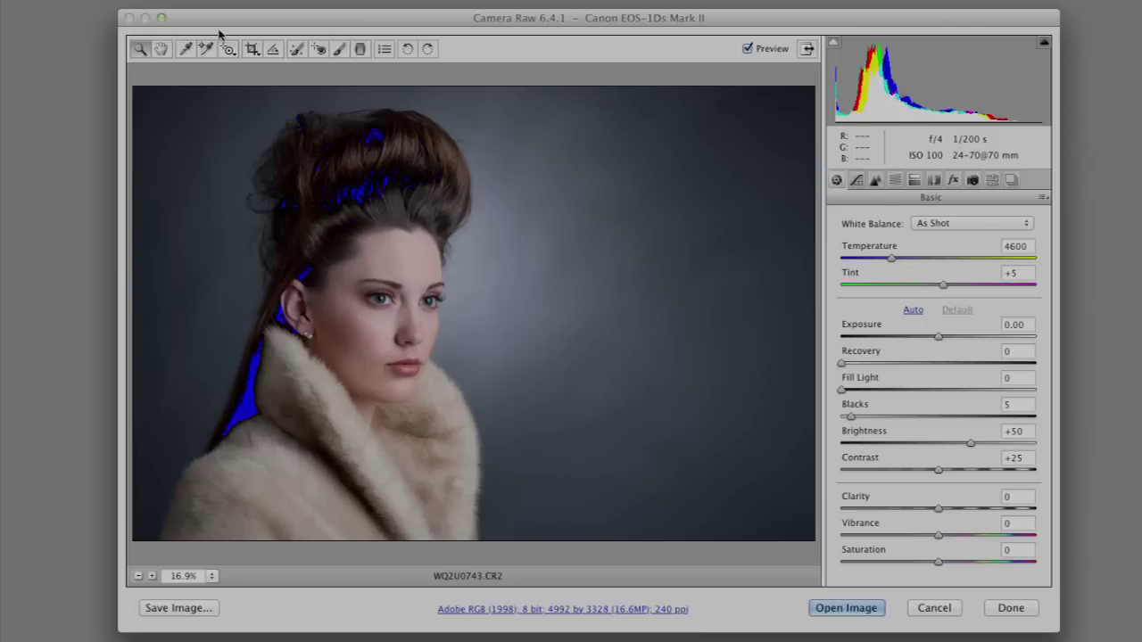
{"action": "left_click", "coordinate": [186, 49]}
{"action": "left_click", "coordinate": [507, 265]}
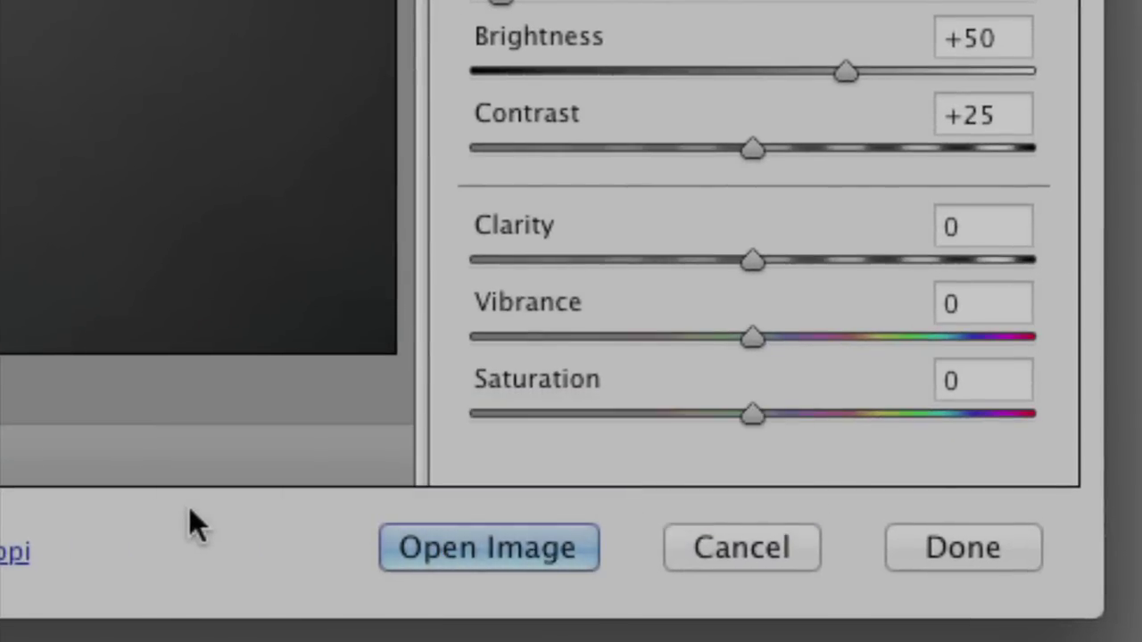
{"action": "left_click", "coordinate": [484, 563]}
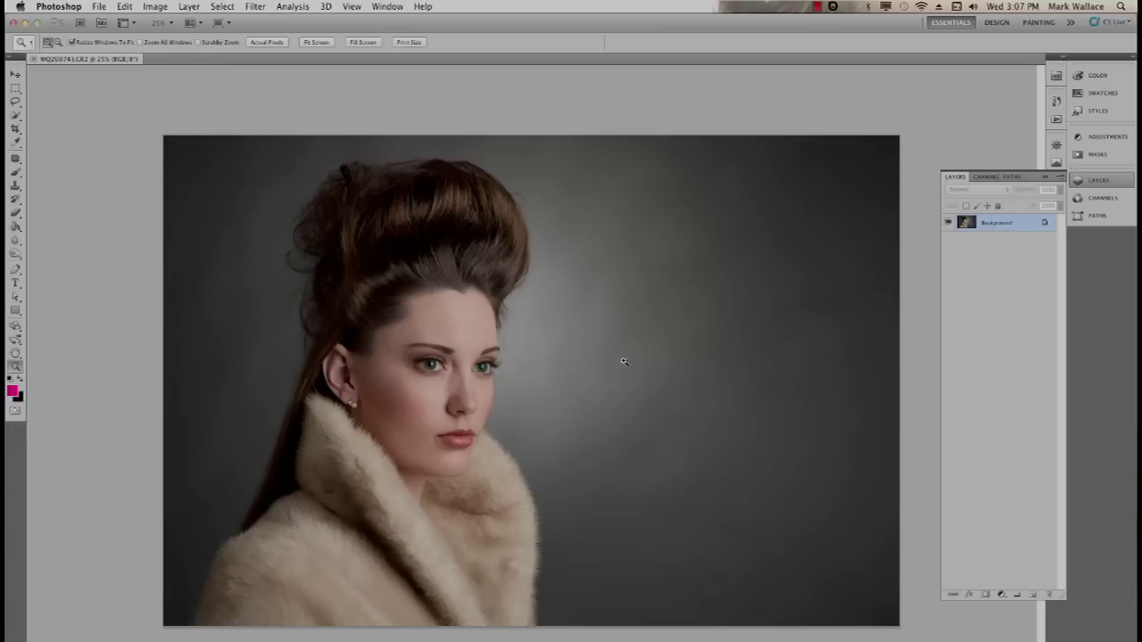
Step: Convert the Background to a regular layer and shrink it to a tiny thumbnail in the canvas's lower-left corner
{"action": "double_click", "coordinate": [1009, 225]}
{"action": "left_click", "coordinate": [674, 323]}
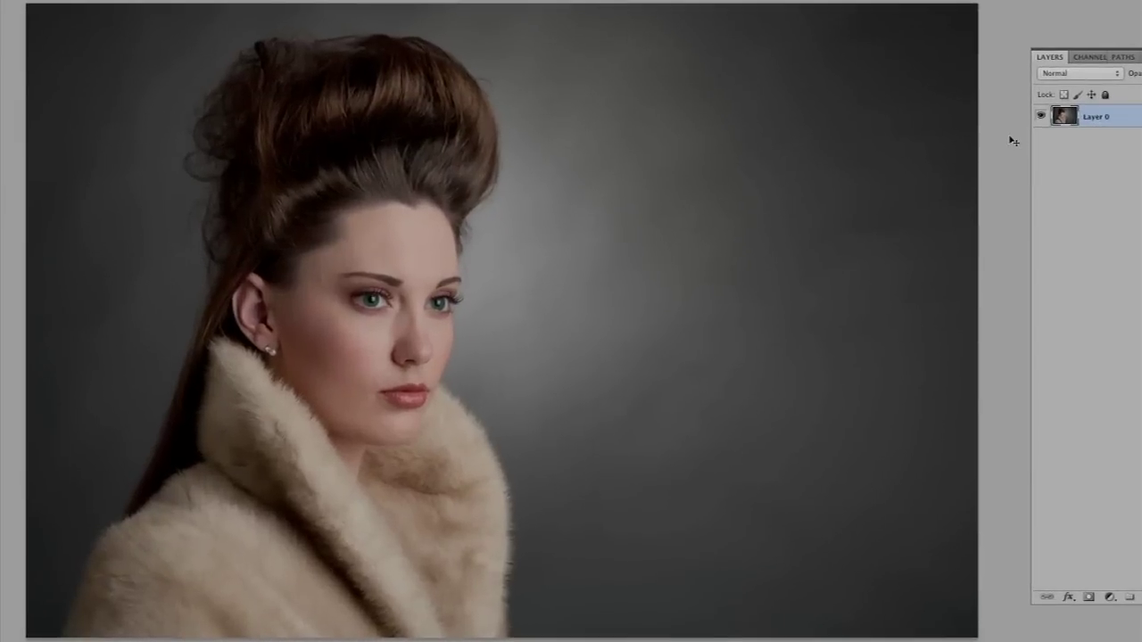
{"action": "key", "text": "ctrl+t"}
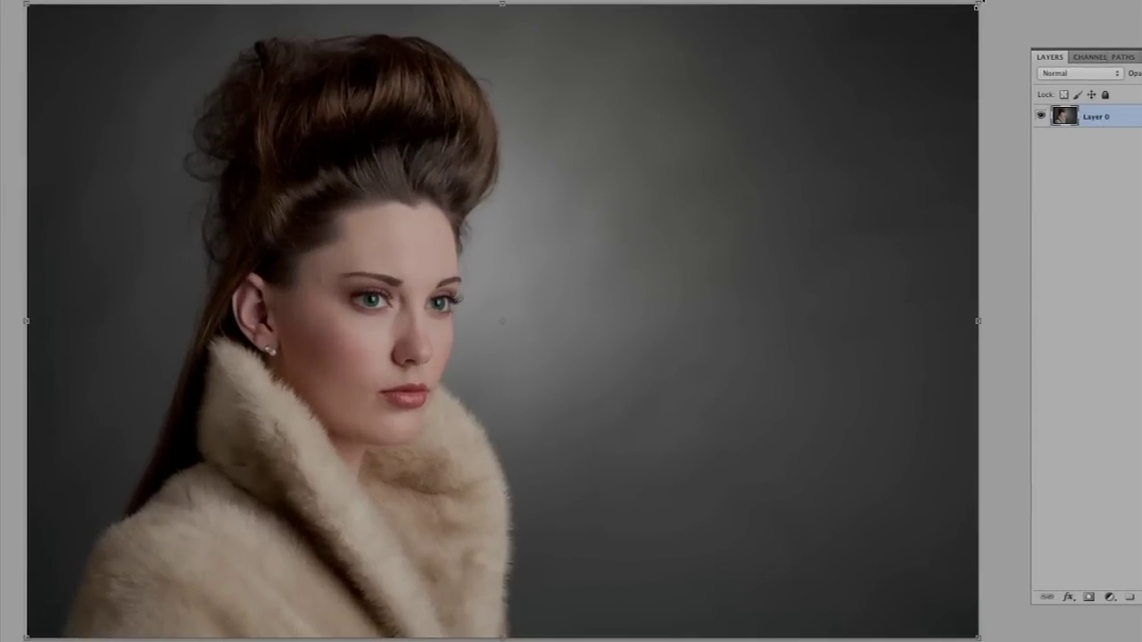
{"action": "left_click_drag", "start_coordinate": [976, 6], "coordinate": [82, 619]}
{"action": "key", "text": "Return"}
Step: Stretch the shrunken pixel layer back to the full width and height of the canvas
{"action": "key", "text": "ctrl+t"}
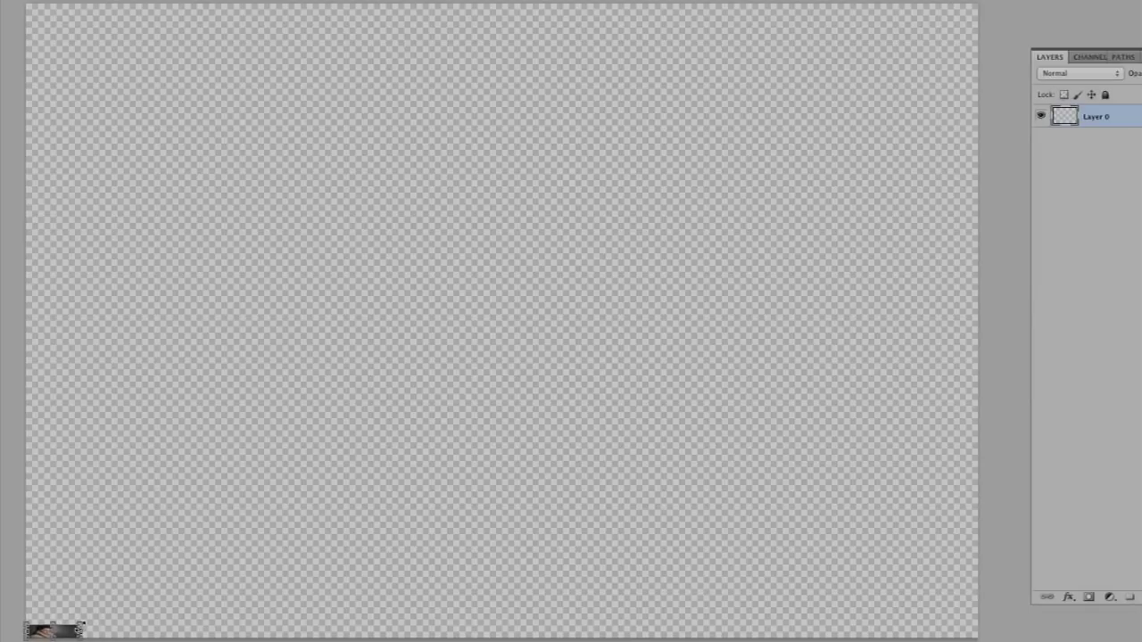
{"action": "left_click_drag", "start_coordinate": [86, 631], "coordinate": [914, 554]}
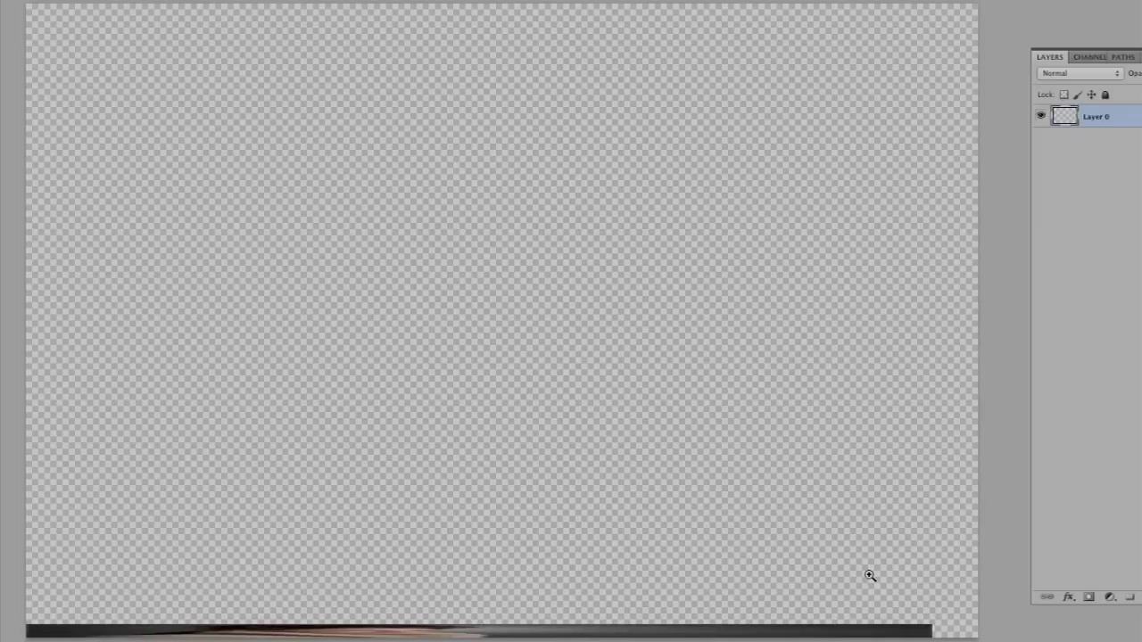
{"action": "key", "text": "Return"}
{"action": "left_click_drag", "start_coordinate": [480, 625], "coordinate": [536, 4]}
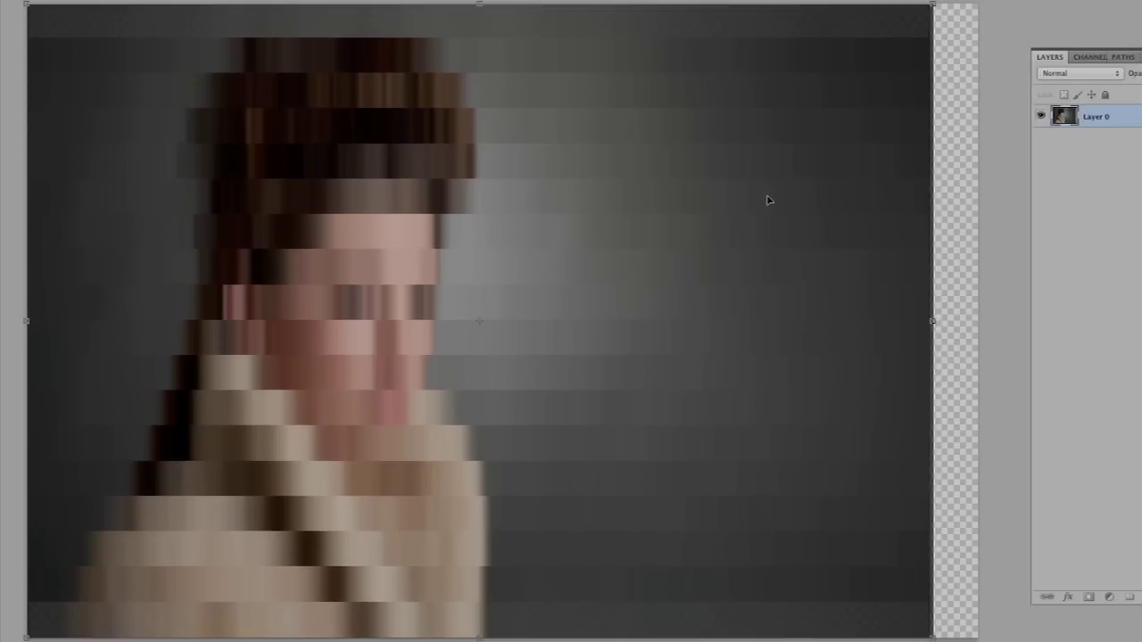
{"action": "left_click_drag", "start_coordinate": [929, 319], "coordinate": [976, 319]}
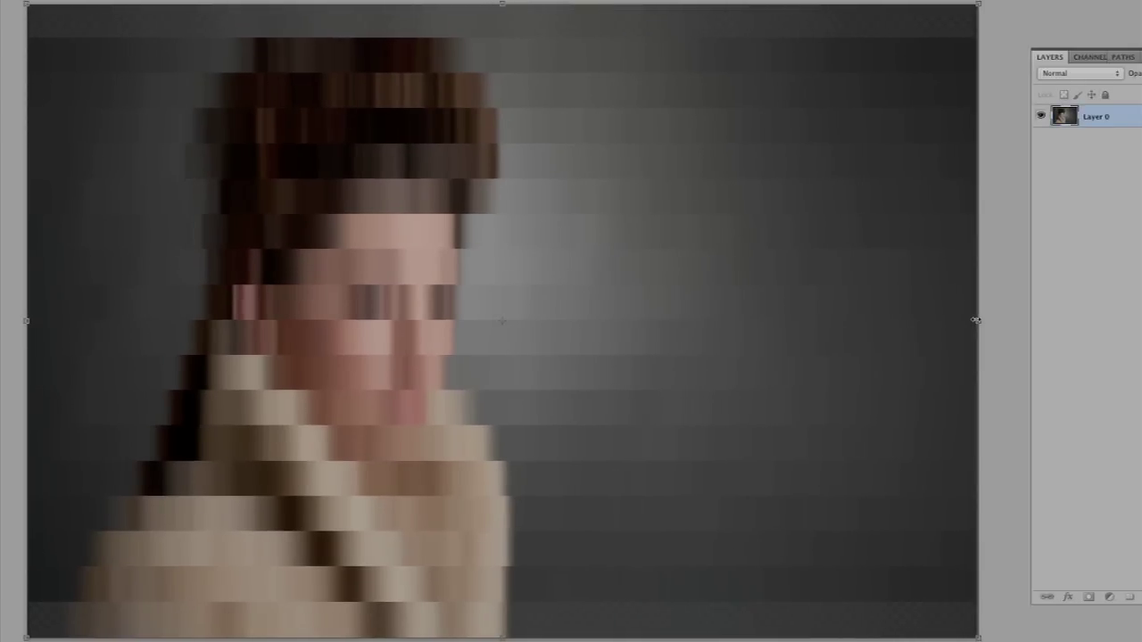
{"action": "key", "text": "Return"}
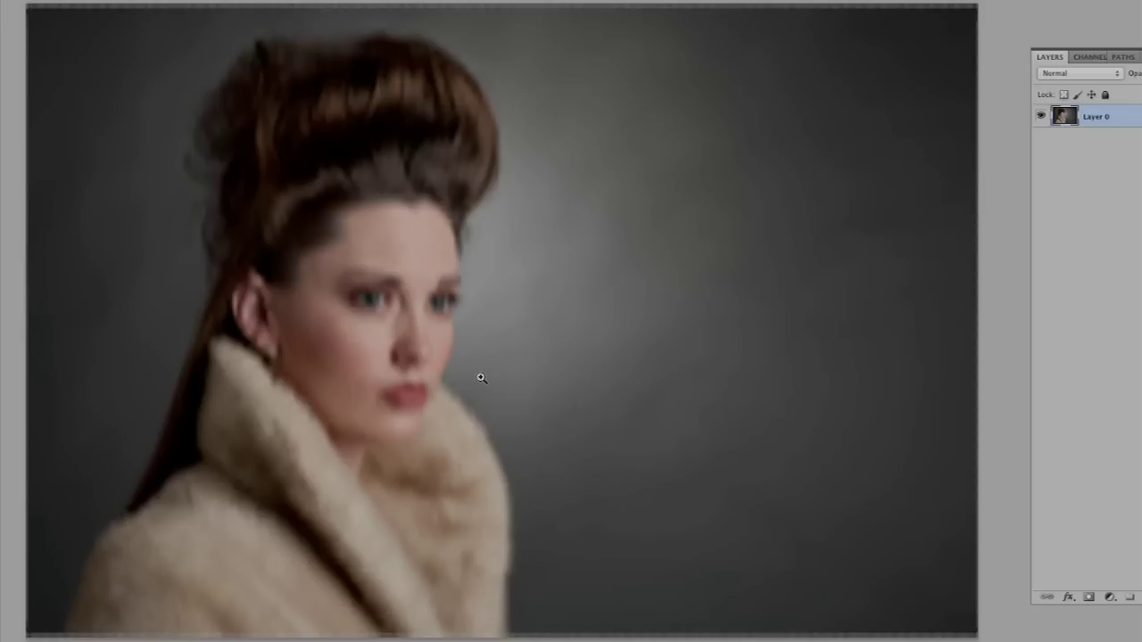
{"action": "key", "text": "ctrl+t"}
{"action": "mouse_move", "coordinate": [983, 5]}
{"action": "left_mouse_down"}
{"action": "mouse_move", "coordinate": [484, 294]}
{"action": "mouse_move", "coordinate": [415, 319]}
{"action": "mouse_move", "coordinate": [423, 331]}
{"action": "mouse_move", "coordinate": [416, 324]}
{"action": "mouse_move", "coordinate": [504, 258]}
{"action": "mouse_move", "coordinate": [904, 30]}
{"action": "mouse_move", "coordinate": [978, 3]}
{"action": "left_mouse_up"}
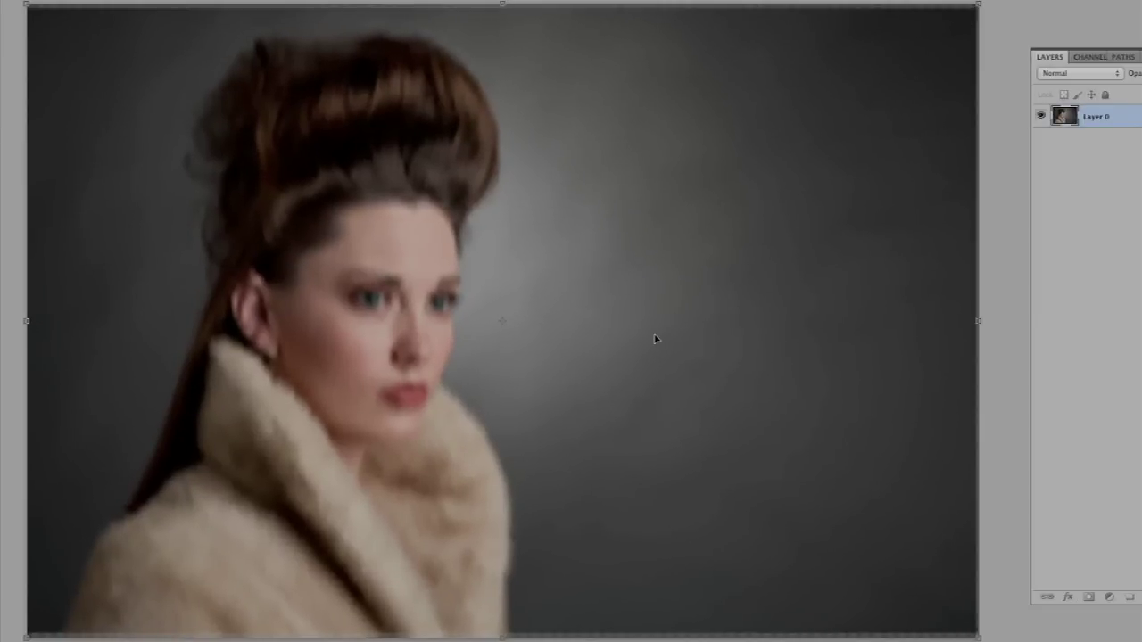
{"action": "key", "text": "Return"}
{"action": "key", "text": "z"}
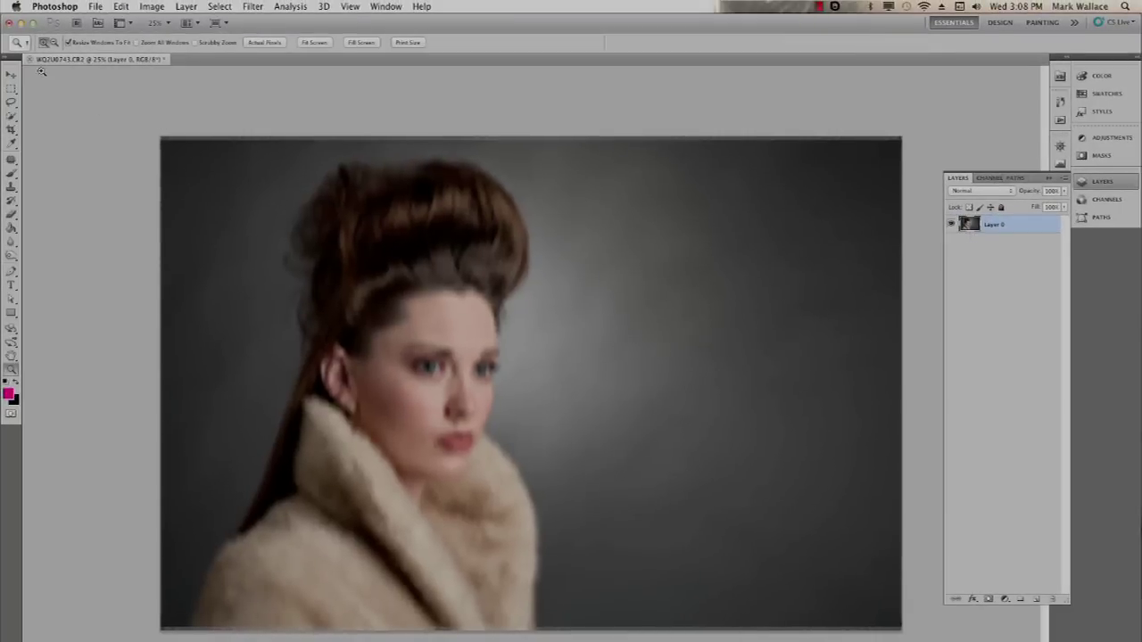
Step: Close the document without saving and reopen WQ2U0743.CR2 from the Smart Objects folder as a smart object
{"action": "key", "text": "super+w"}
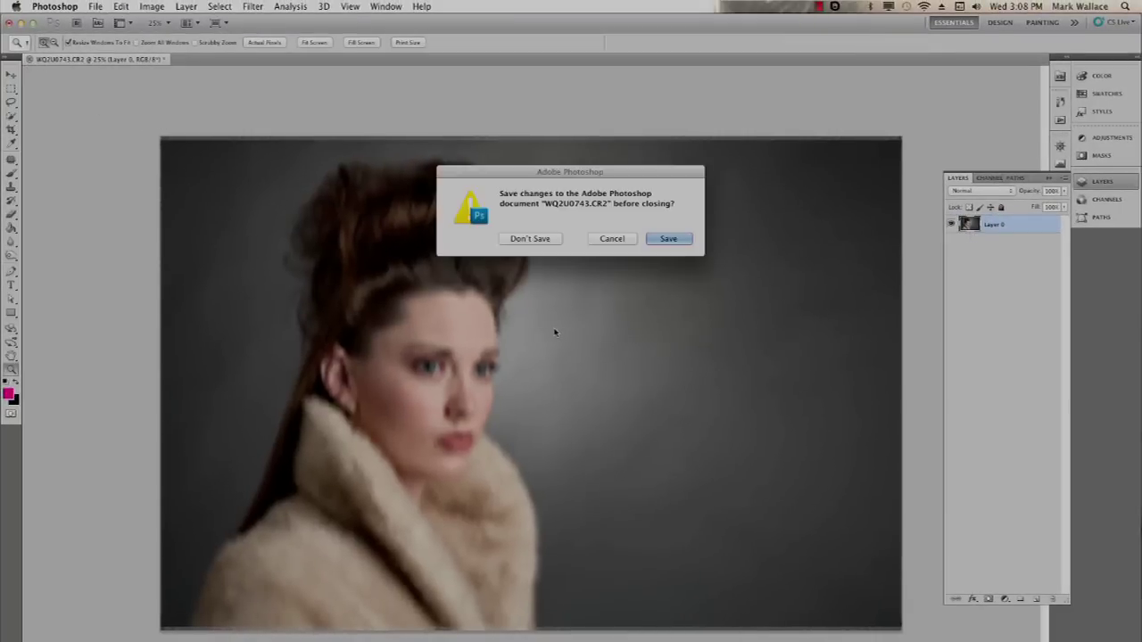
{"action": "left_click", "coordinate": [535, 244]}
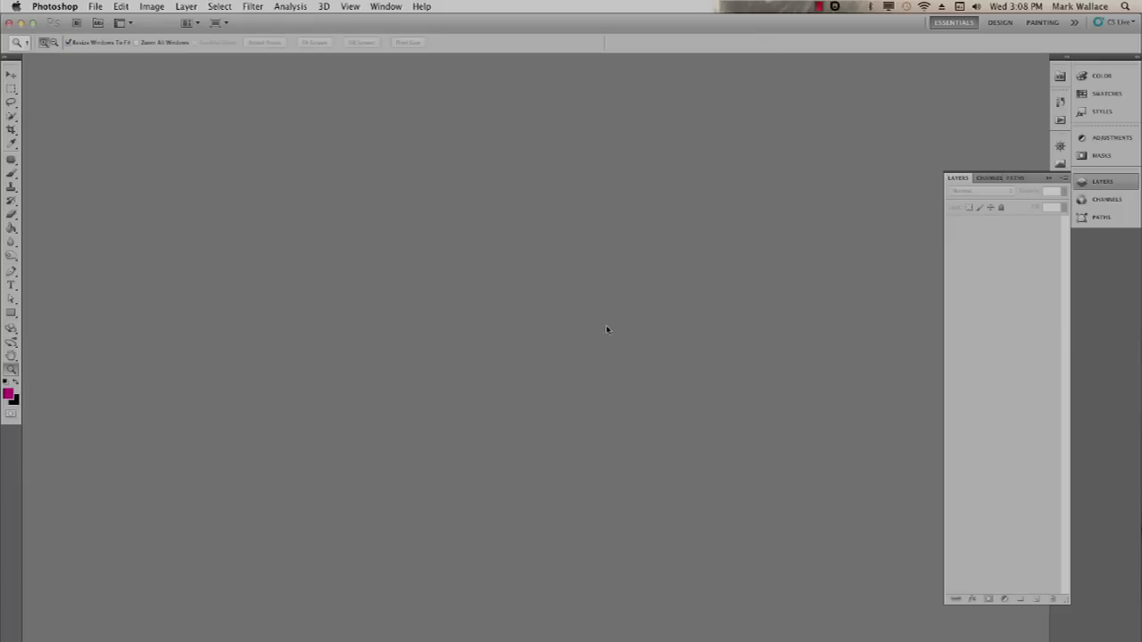
{"action": "key", "text": "super+Tab"}
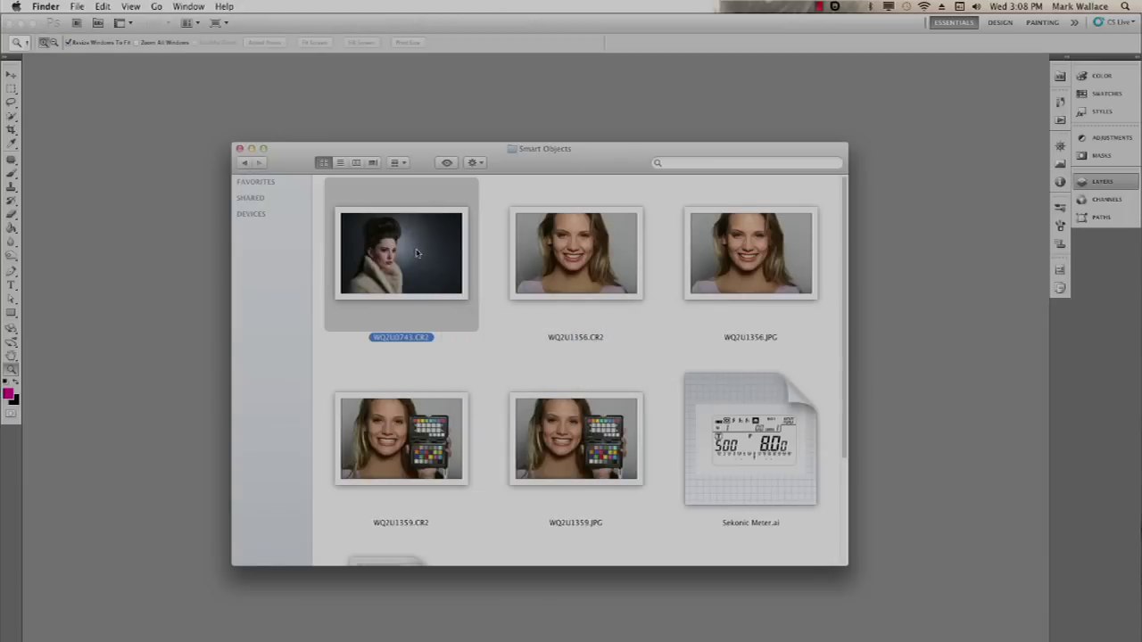
{"action": "left_click_drag", "start_coordinate": [416, 253], "coordinate": [164, 291]}
{"action": "left_click_drag", "start_coordinate": [431, 289], "coordinate": [168, 395]}
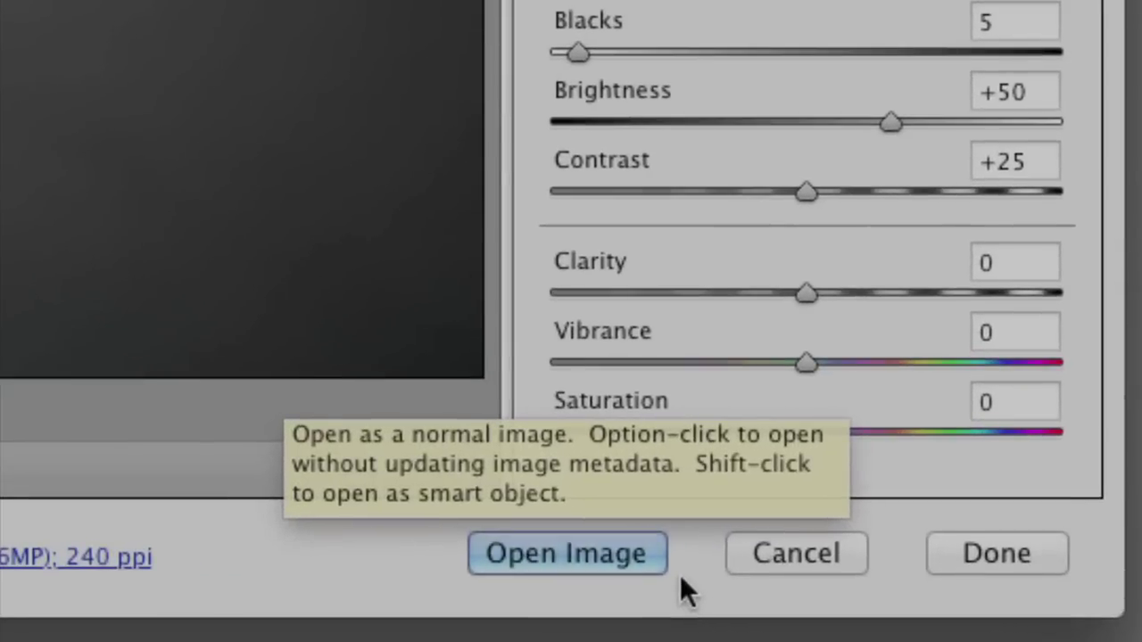
{"action": "key", "text": "shift"}
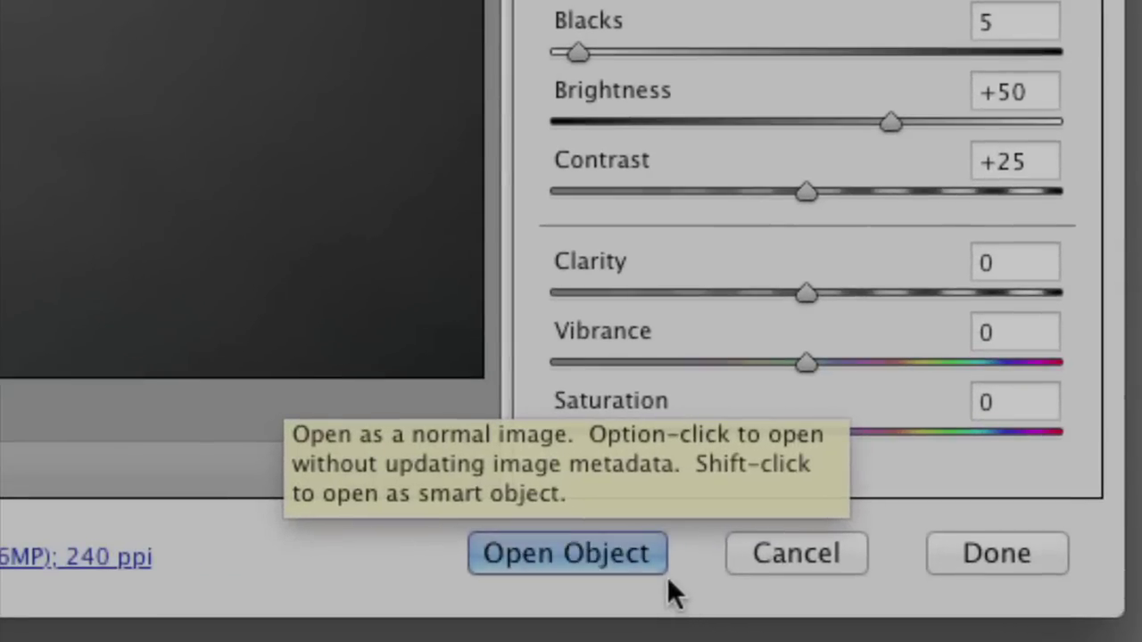
{"action": "left_click", "coordinate": [553, 555], "text": "shift"}
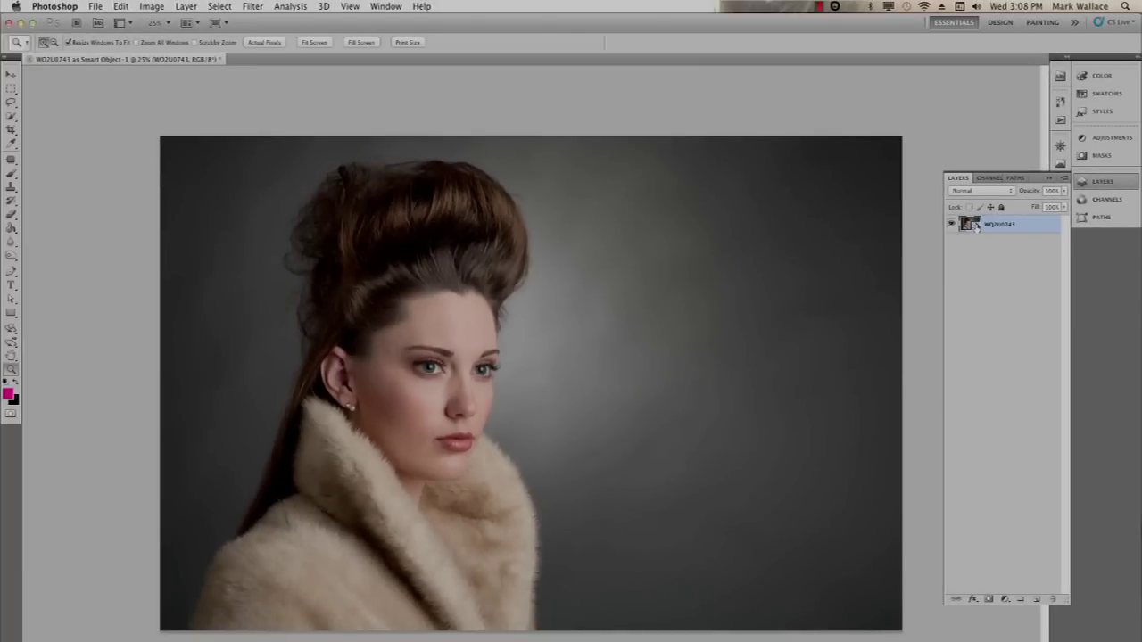
Step: Edit the smart object's raw settings, setting Temperature to 4400 and Exposure to +0.65
{"action": "double_click", "coordinate": [975, 226]}
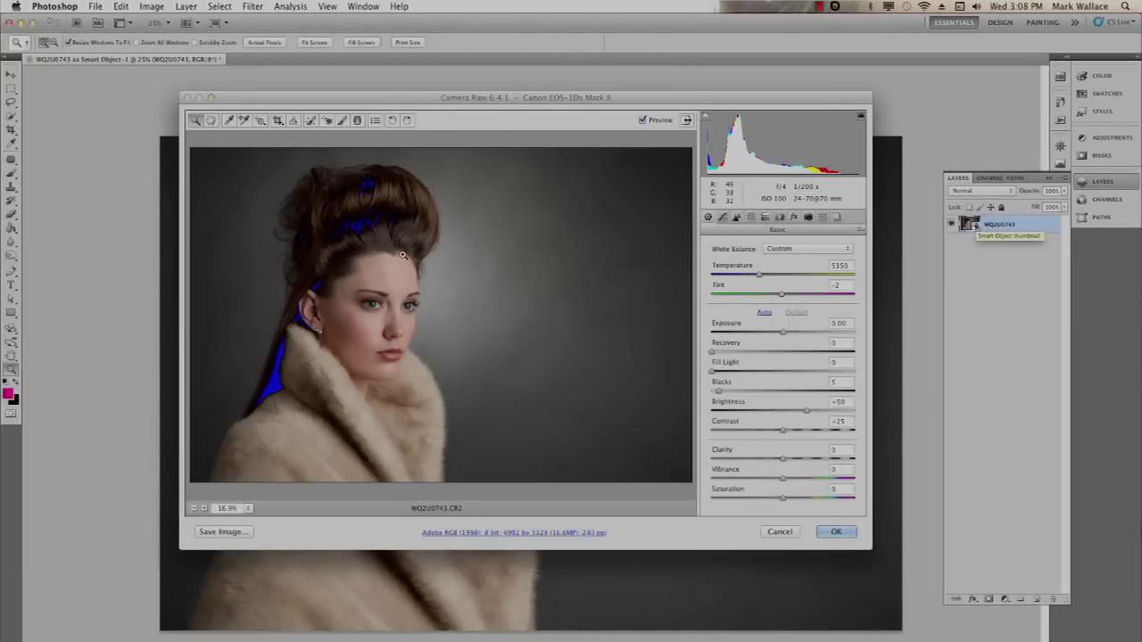
{"action": "mouse_move", "coordinate": [760, 274]}
{"action": "left_mouse_down"}
{"action": "mouse_move", "coordinate": [770, 275]}
{"action": "mouse_move", "coordinate": [746, 274]}
{"action": "left_mouse_up"}
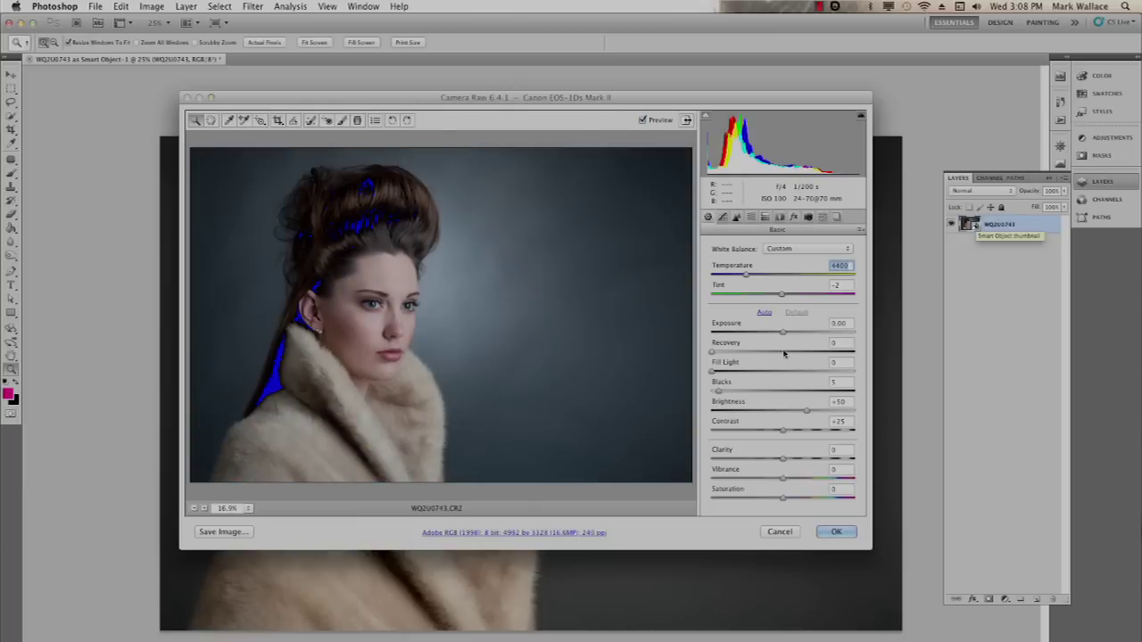
{"action": "left_click_drag", "start_coordinate": [782, 332], "coordinate": [795, 333]}
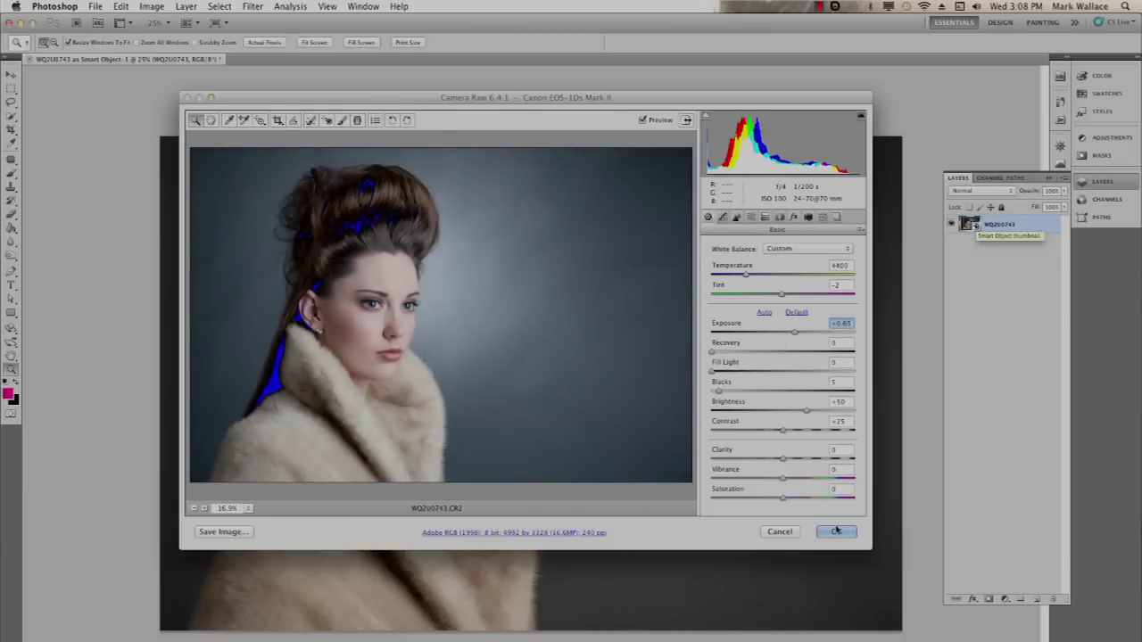
{"action": "left_click", "coordinate": [835, 532]}
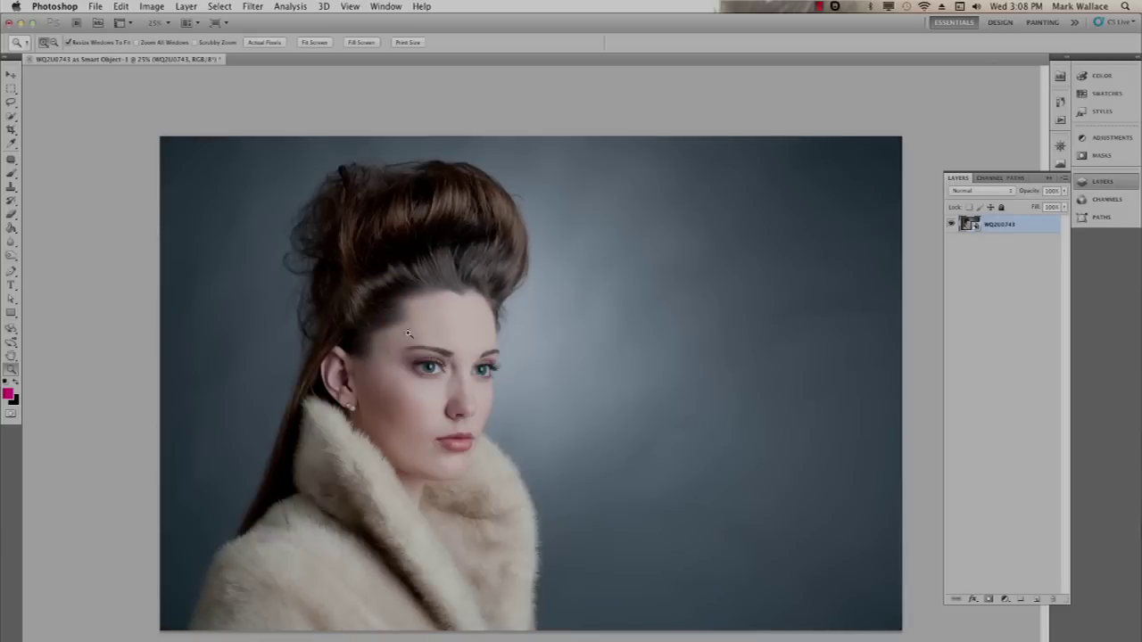
Step: Reopen the smart object's raw settings, reset the dialog, and raise Temperature to give the portrait a warm brown tone
{"action": "double_click", "coordinate": [972, 224]}
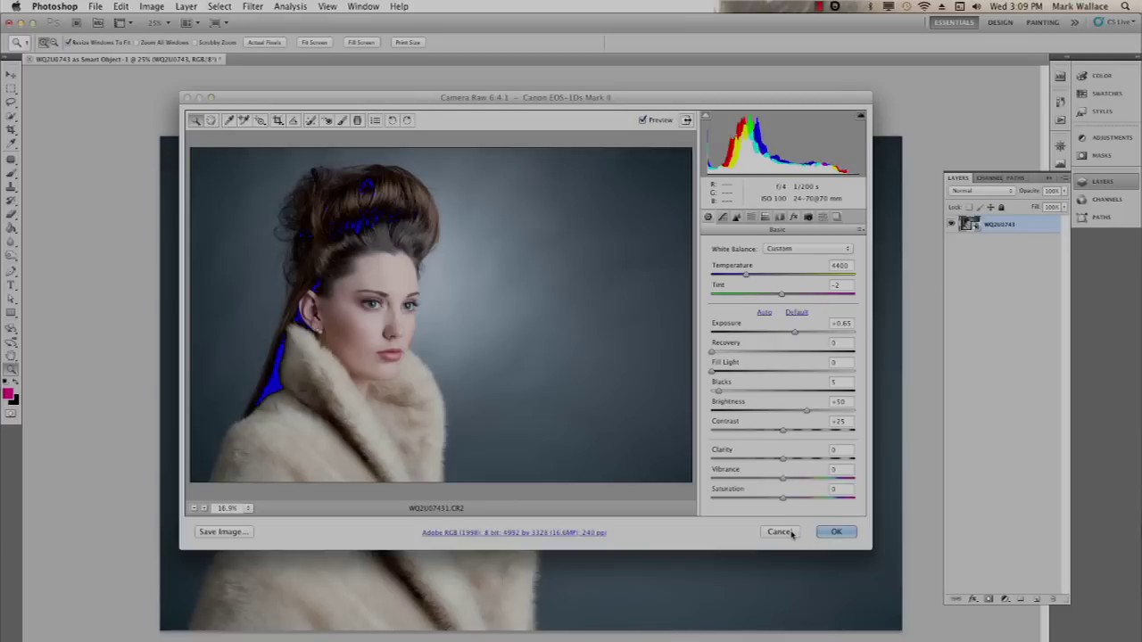
{"action": "key", "text": "alt"}
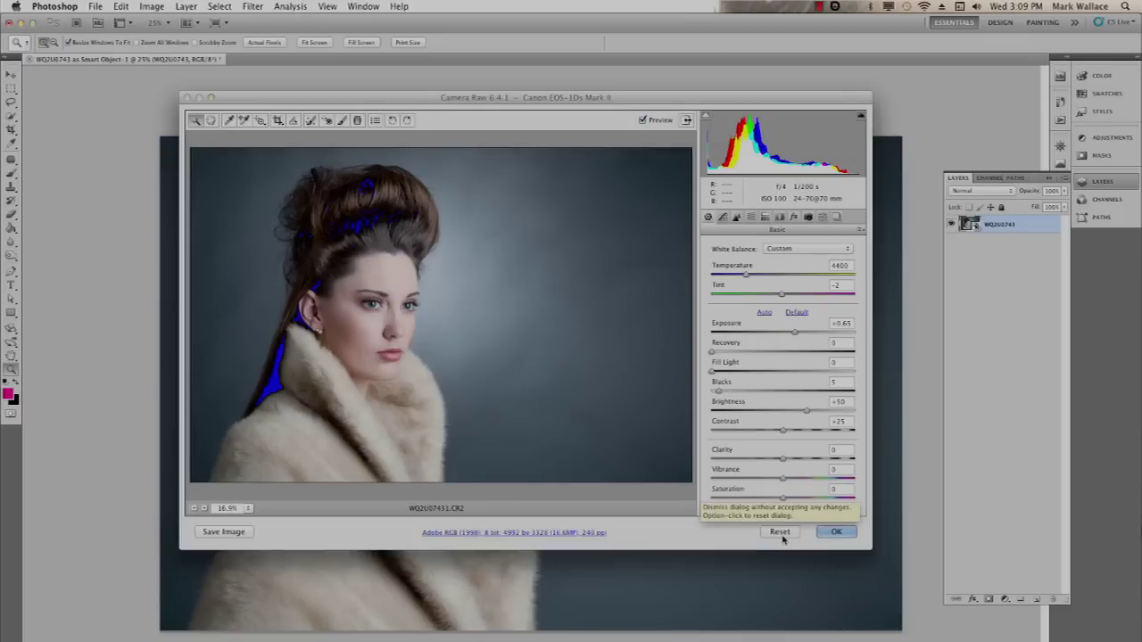
{"action": "left_click", "coordinate": [774, 534], "text": "alt"}
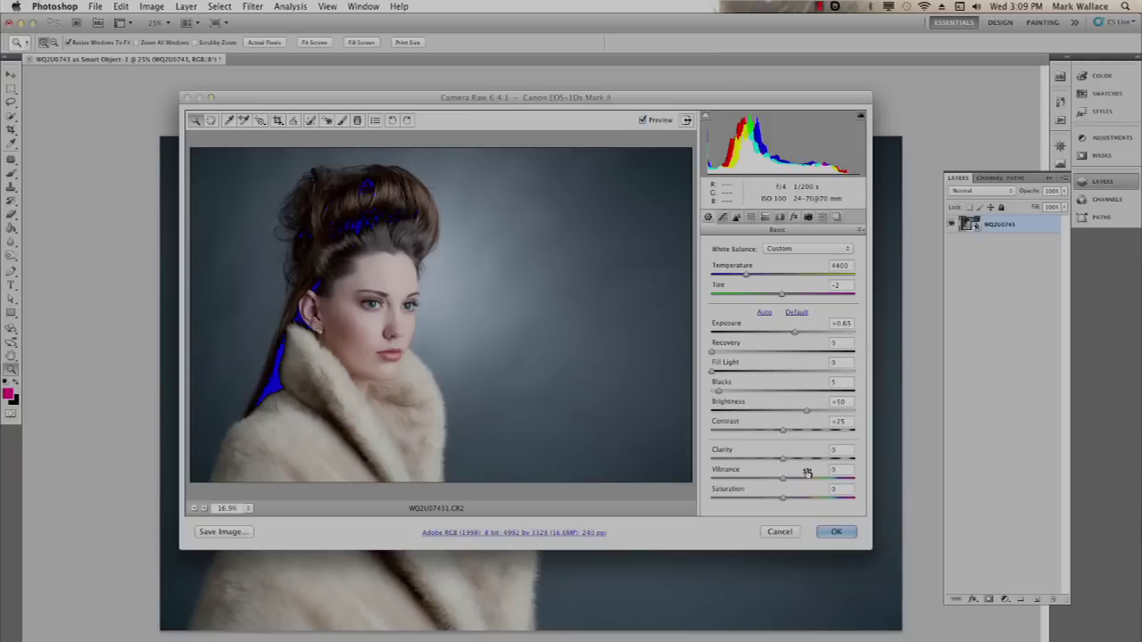
{"action": "left_click_drag", "start_coordinate": [745, 274], "coordinate": [793, 275]}
{"action": "left_click", "coordinate": [834, 531]}
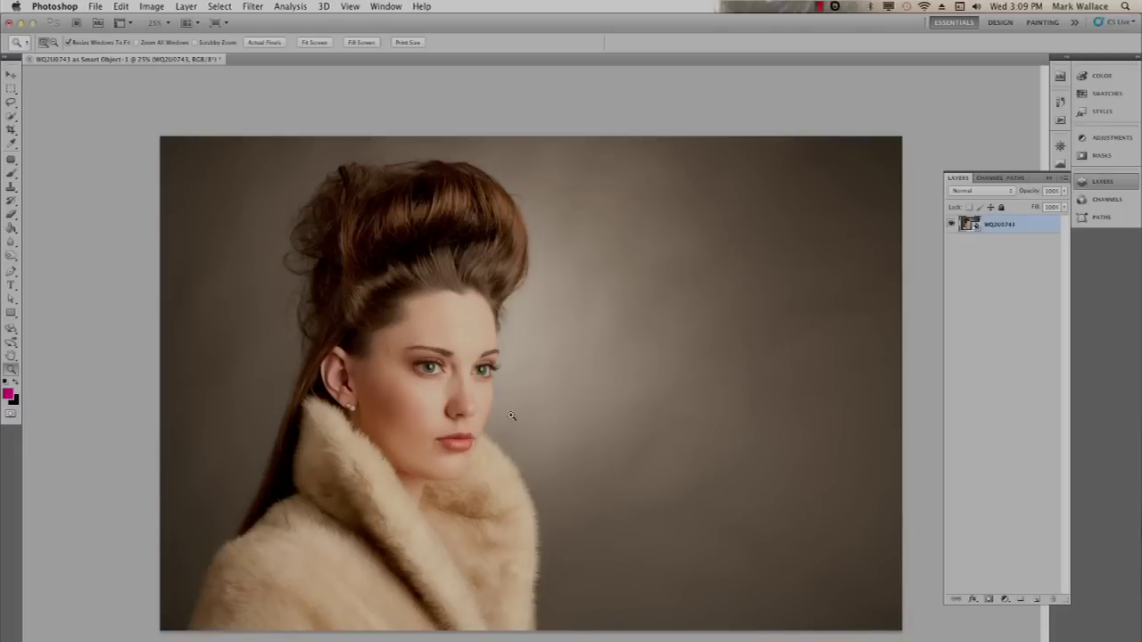
Step: Shrink the smart object to a tiny thumbnail in the canvas's lower-left corner and stretch it back to fill the canvas
{"action": "key", "text": "super+t"}
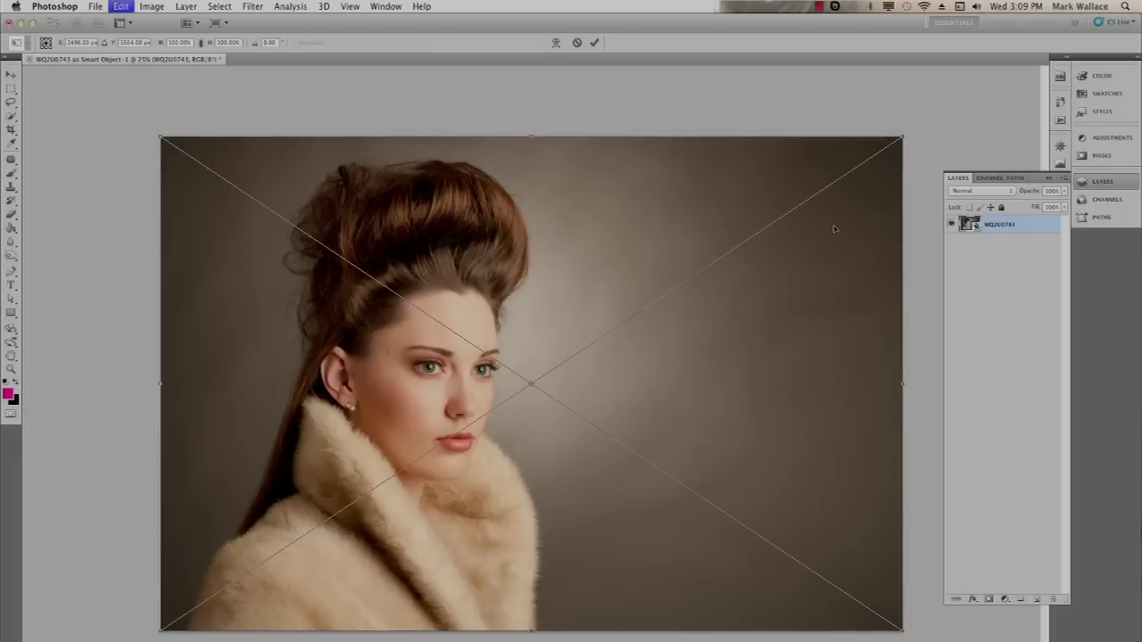
{"action": "left_click_drag", "start_coordinate": [904, 136], "coordinate": [184, 626]}
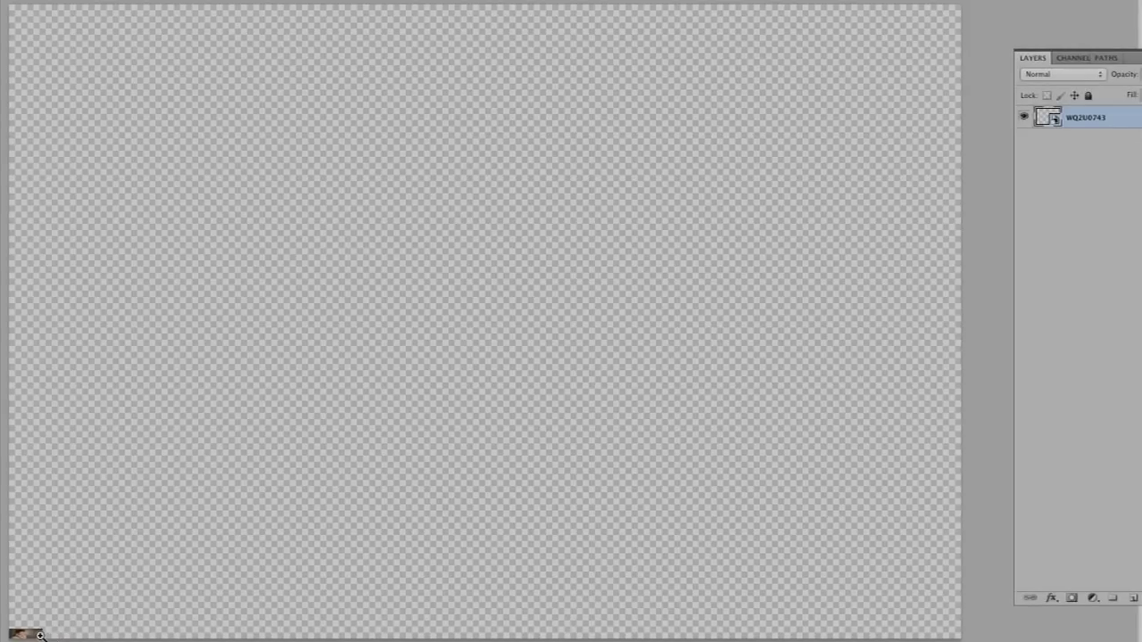
{"action": "left_click_drag", "start_coordinate": [40, 635], "coordinate": [924, 586]}
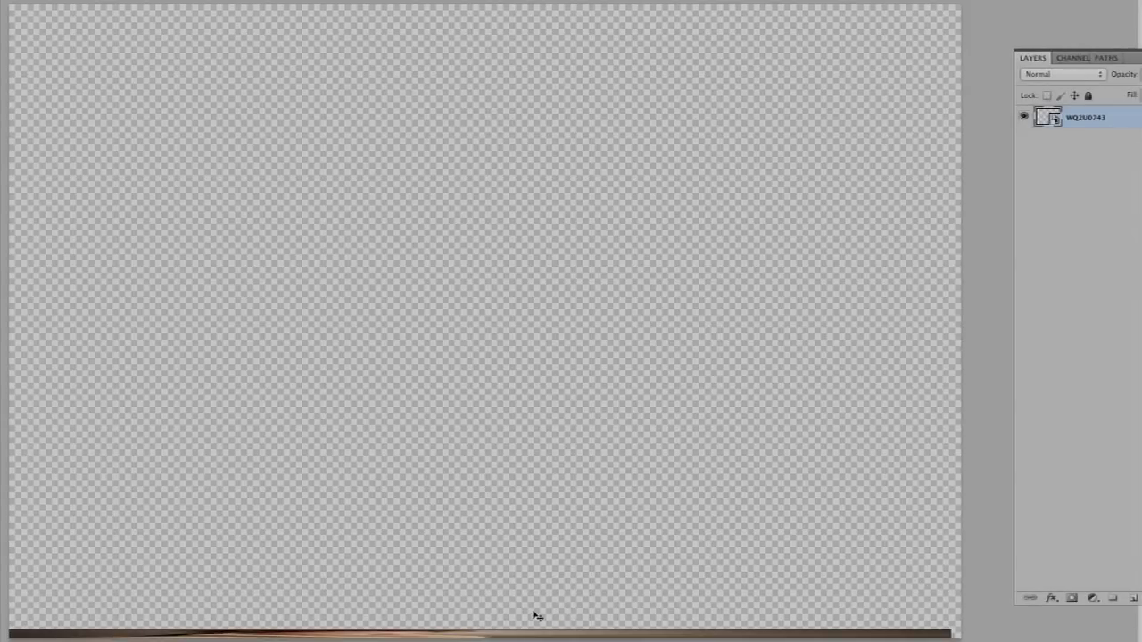
{"action": "left_click_drag", "start_coordinate": [478, 630], "coordinate": [454, 8]}
{"action": "left_click_drag", "start_coordinate": [946, 323], "coordinate": [958, 321]}
{"action": "key", "text": "Return"}
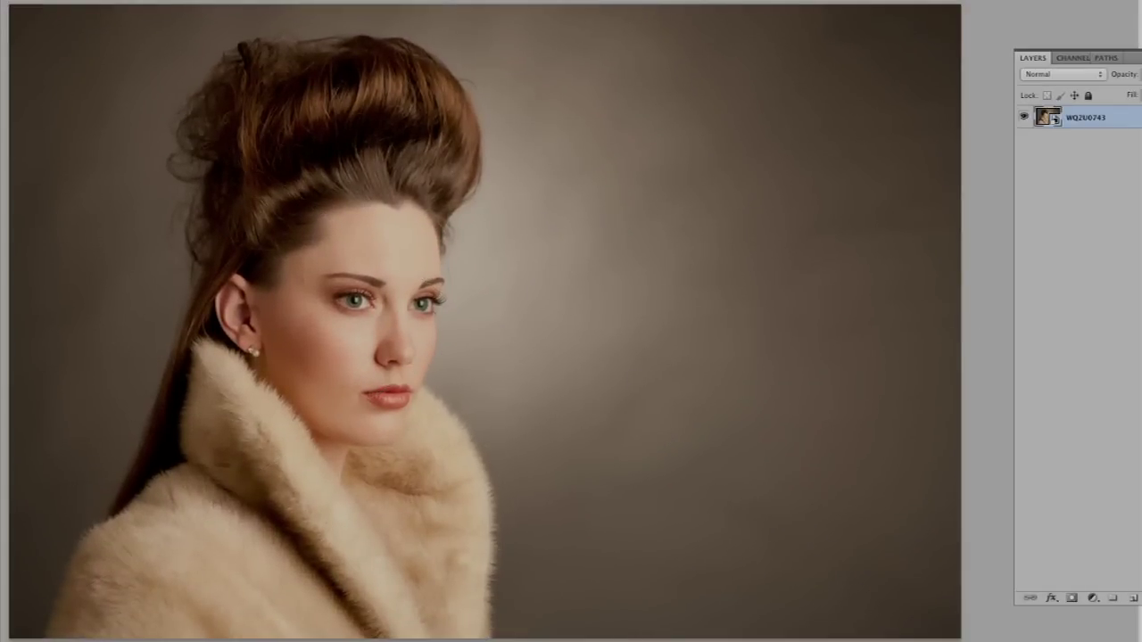
Step: Examine the woman's eyes and skin up close to check the detail of the rescaled smart object
{"action": "key", "text": "ctrl+plus"}
{"action": "key", "text": "ctrl+plus"}
{"action": "left_click_drag", "start_coordinate": [26, 252], "coordinate": [423, 285]}
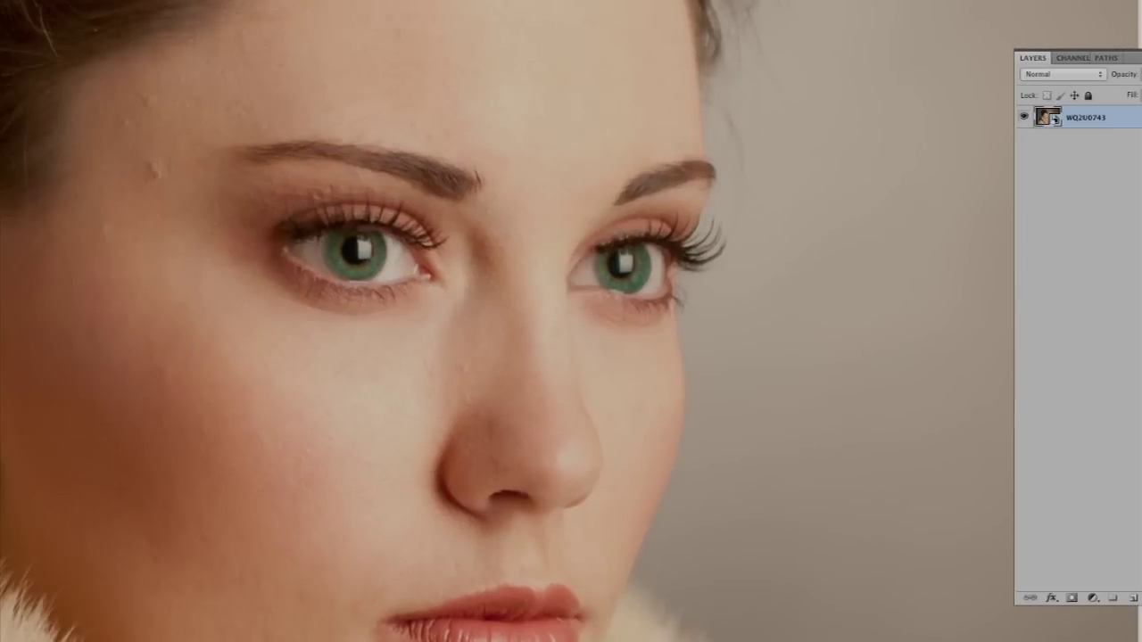
{"action": "key", "text": "super+0"}
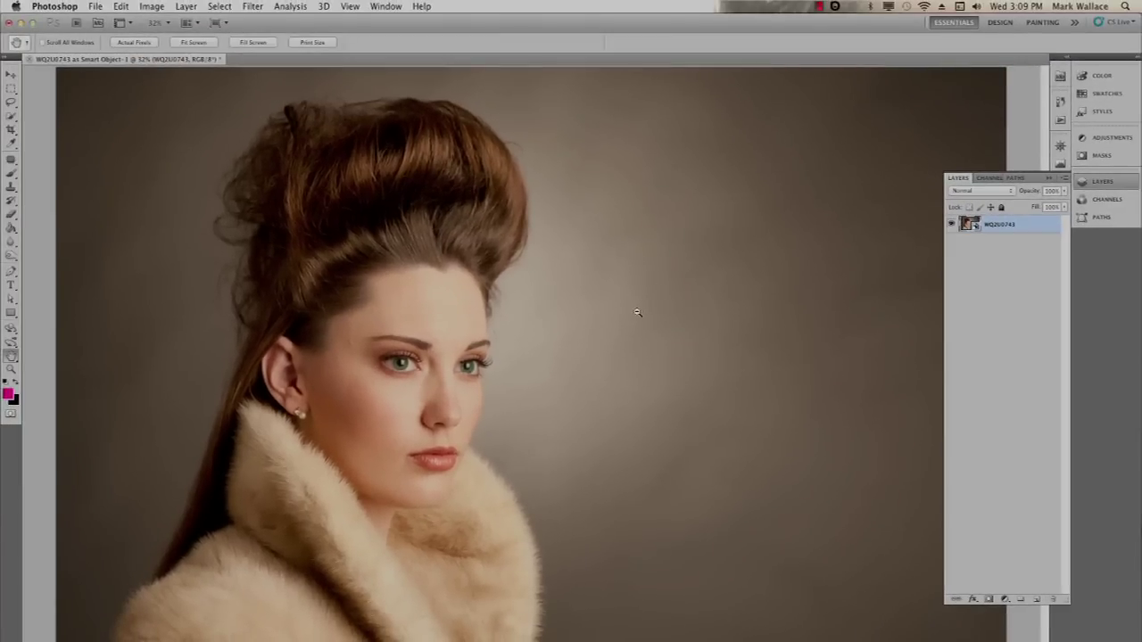
{"action": "left_click", "coordinate": [637, 313], "text": "alt"}
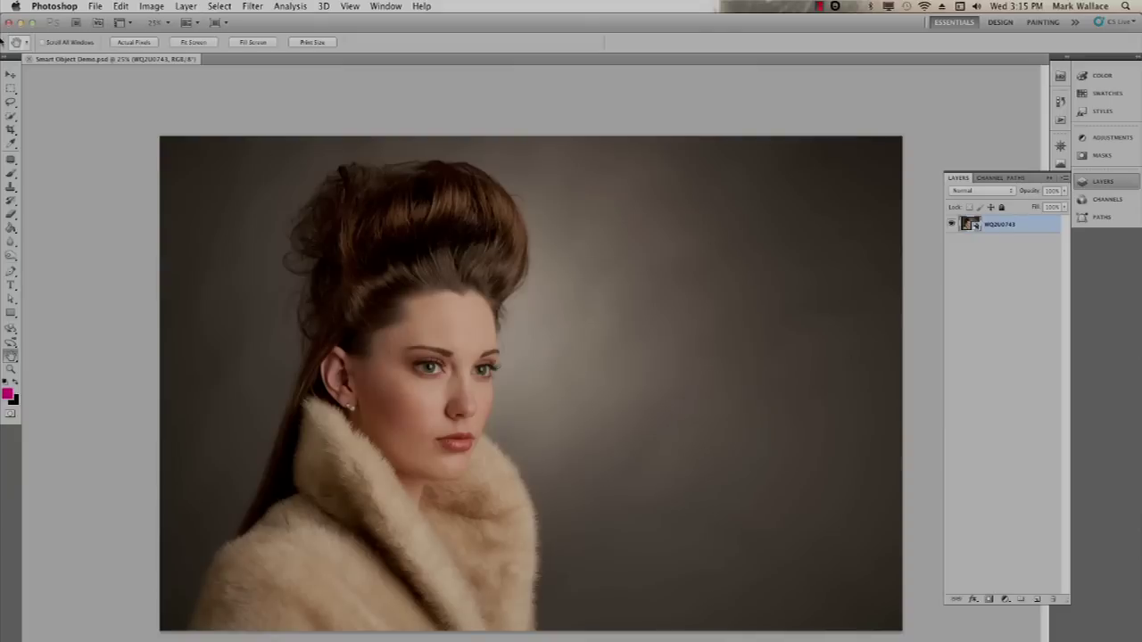
Step: Close the demo document and open WQ2U1356.JPG from Bridge in Camera Raw
{"action": "left_click", "coordinate": [30, 60]}
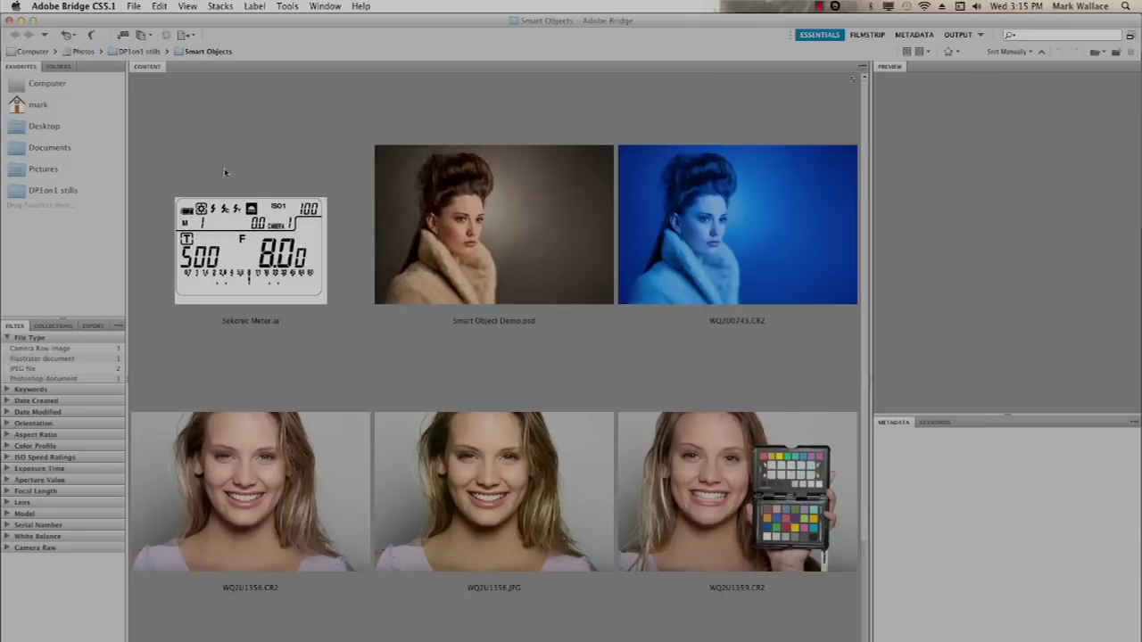
{"action": "scroll", "coordinate": [517, 490], "scroll_direction": "down", "scroll_amount": 4}
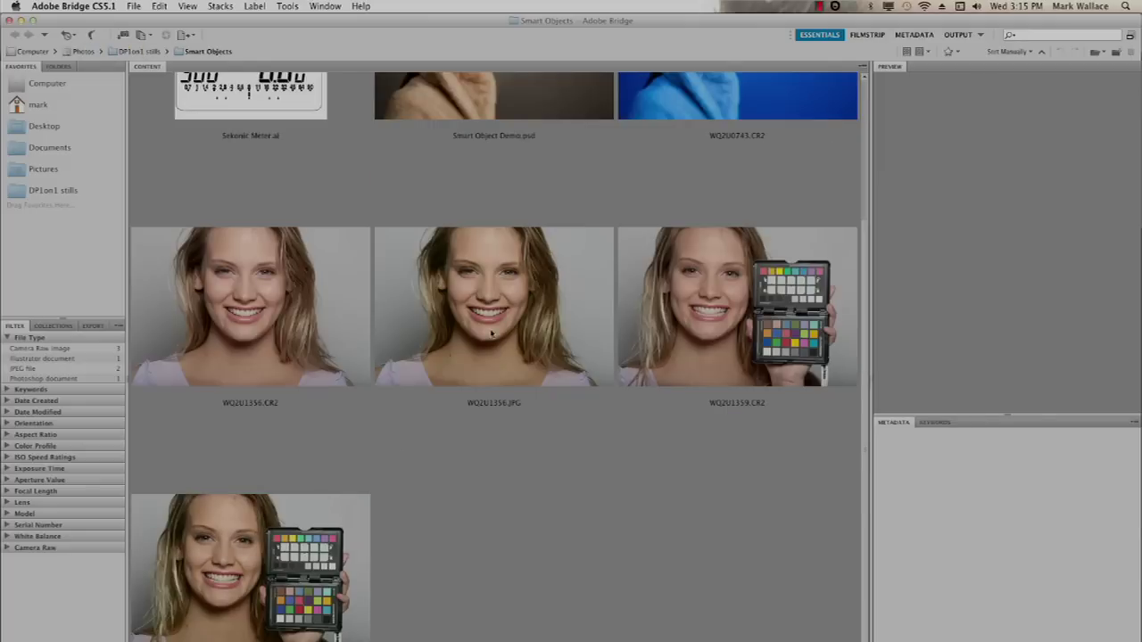
{"action": "left_click", "coordinate": [490, 312]}
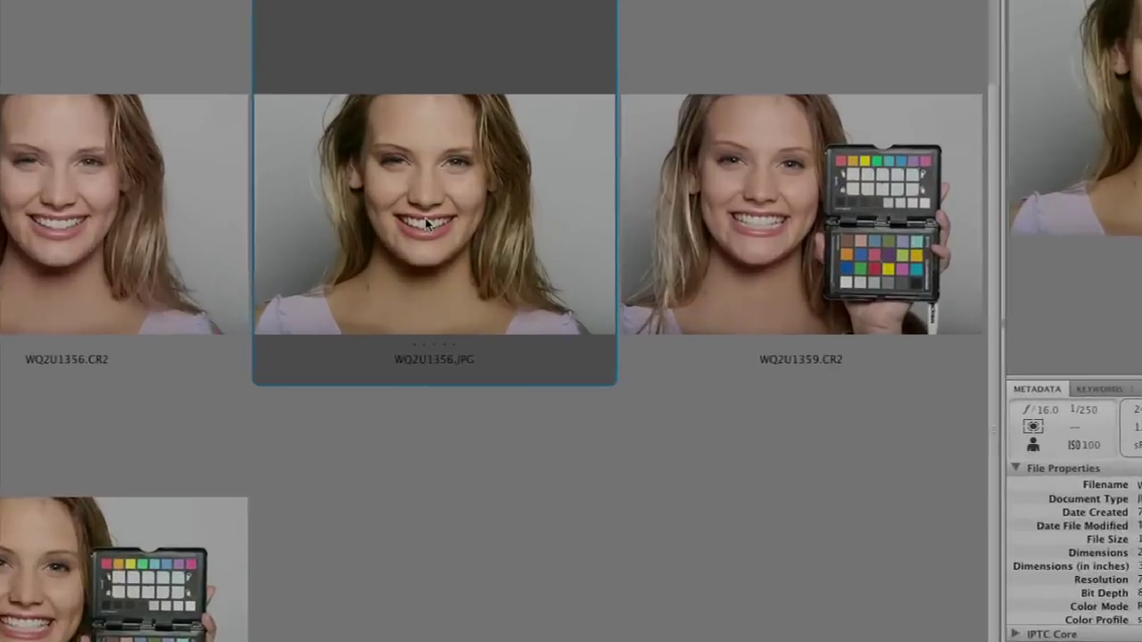
{"action": "right_click", "coordinate": [490, 310]}
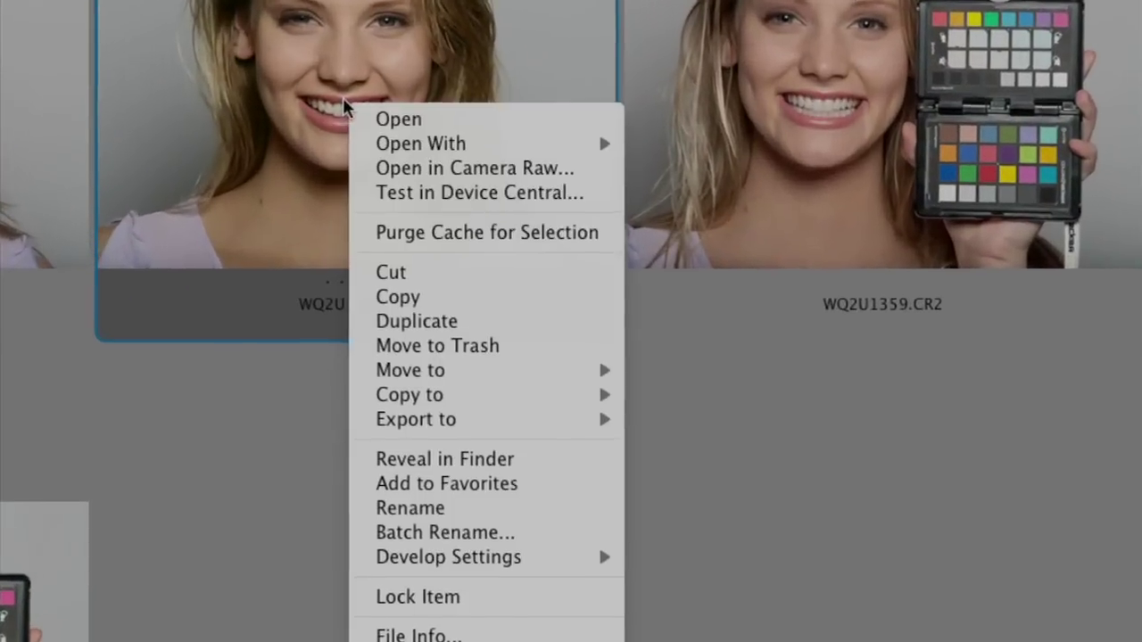
{"action": "left_click", "coordinate": [457, 168]}
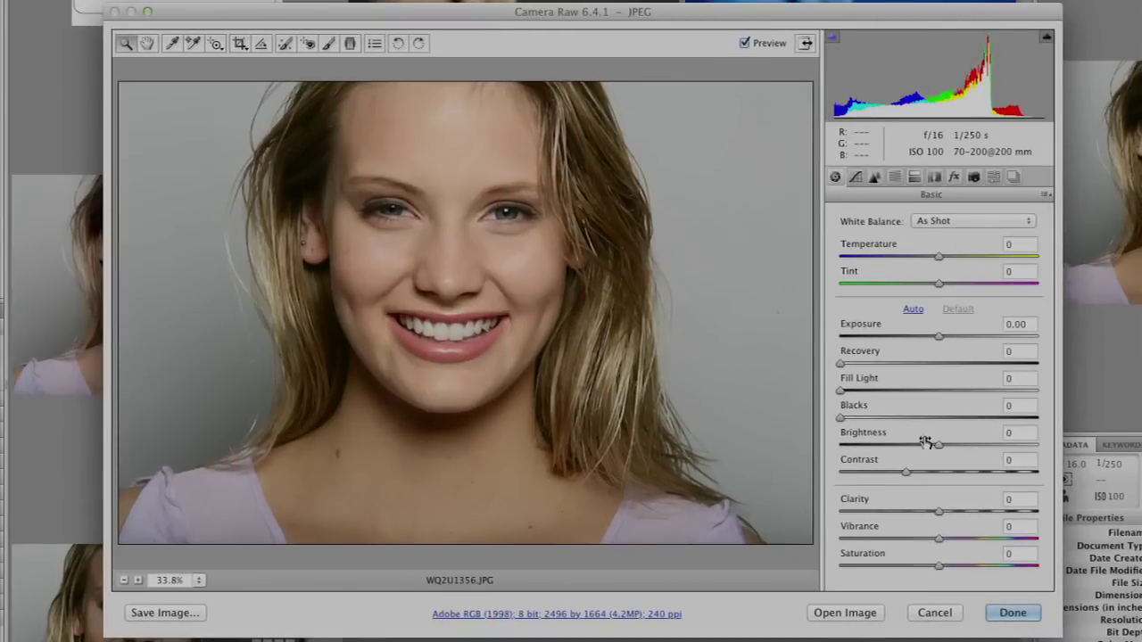
Step: Open the JPEG from Camera Raw into Photoshop as a smart object instead of a normal image
{"action": "key", "text": "shift"}
{"action": "key", "text": "shift"}
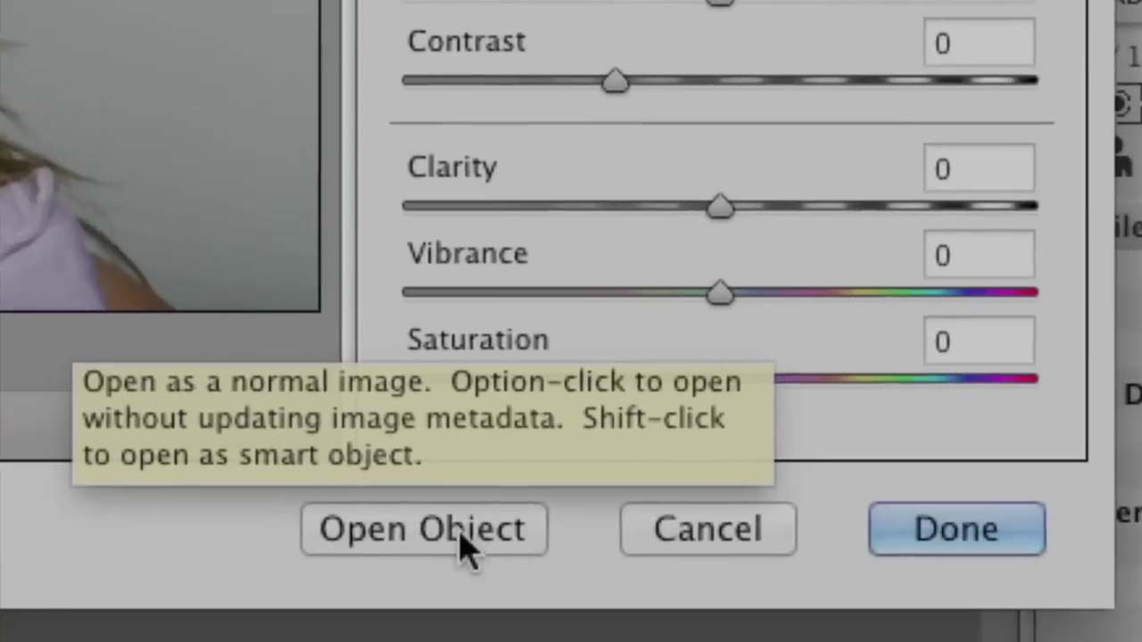
{"action": "left_click", "coordinate": [413, 540], "text": "shift"}
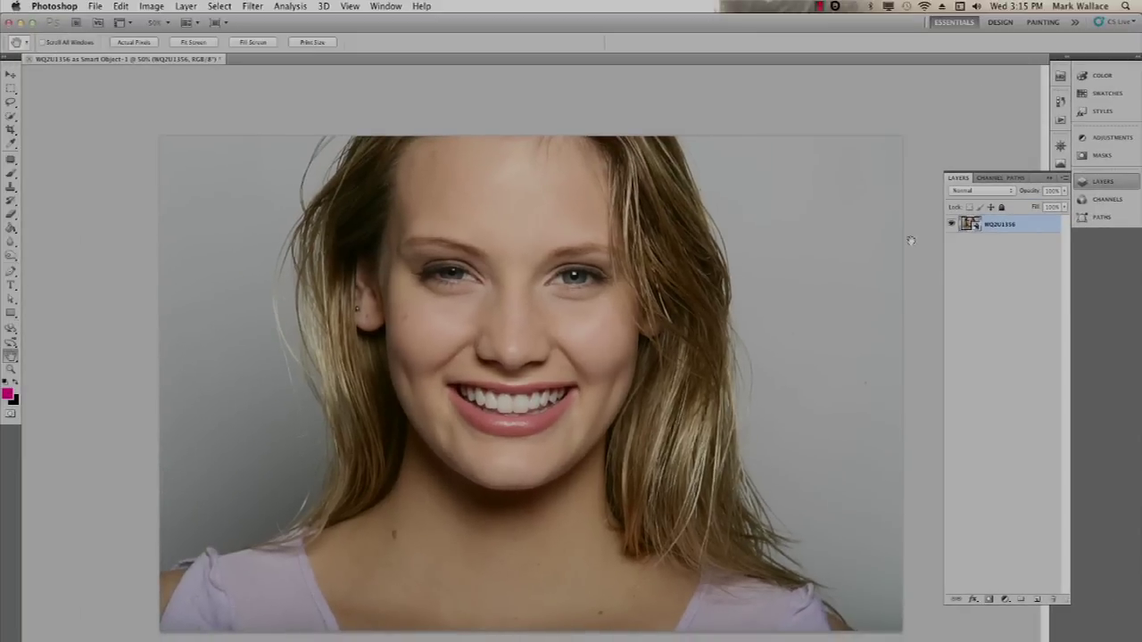
Step: Edit the JPEG smart object's raw settings, cooling the portrait to a Temperature of -44
{"action": "double_click", "coordinate": [970, 224]}
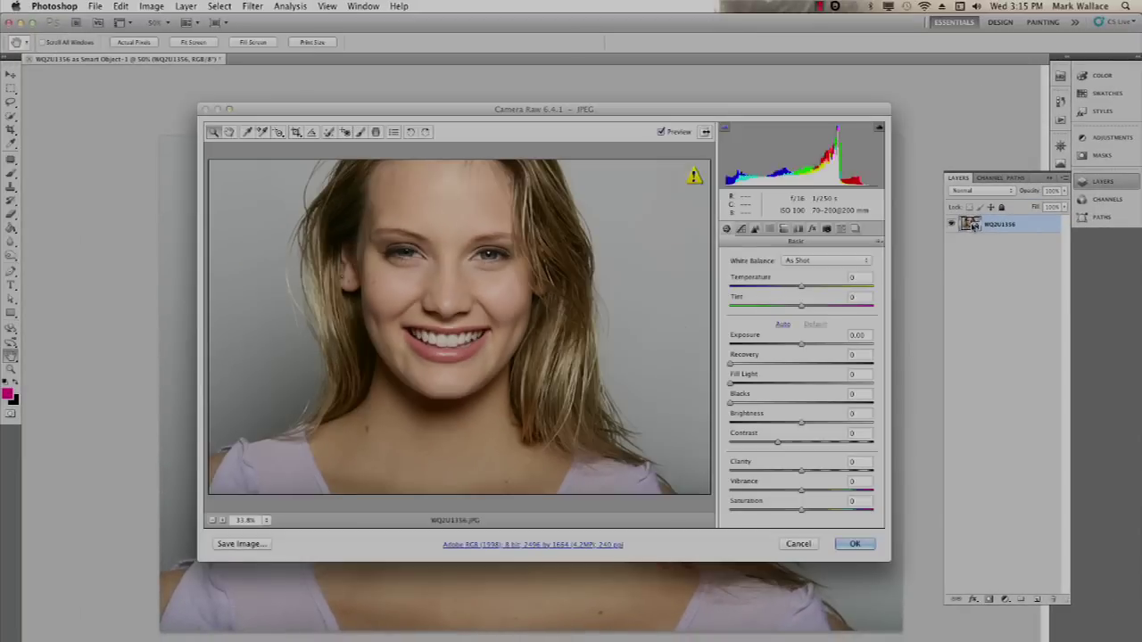
{"action": "left_click_drag", "start_coordinate": [801, 286], "coordinate": [765, 289]}
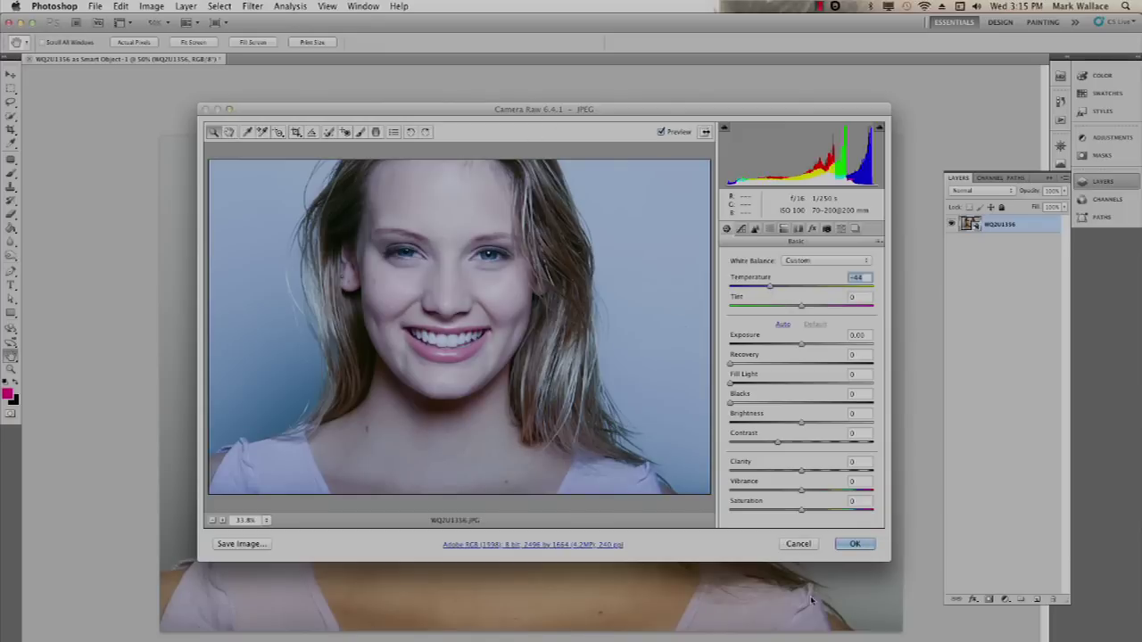
{"action": "left_click", "coordinate": [853, 543]}
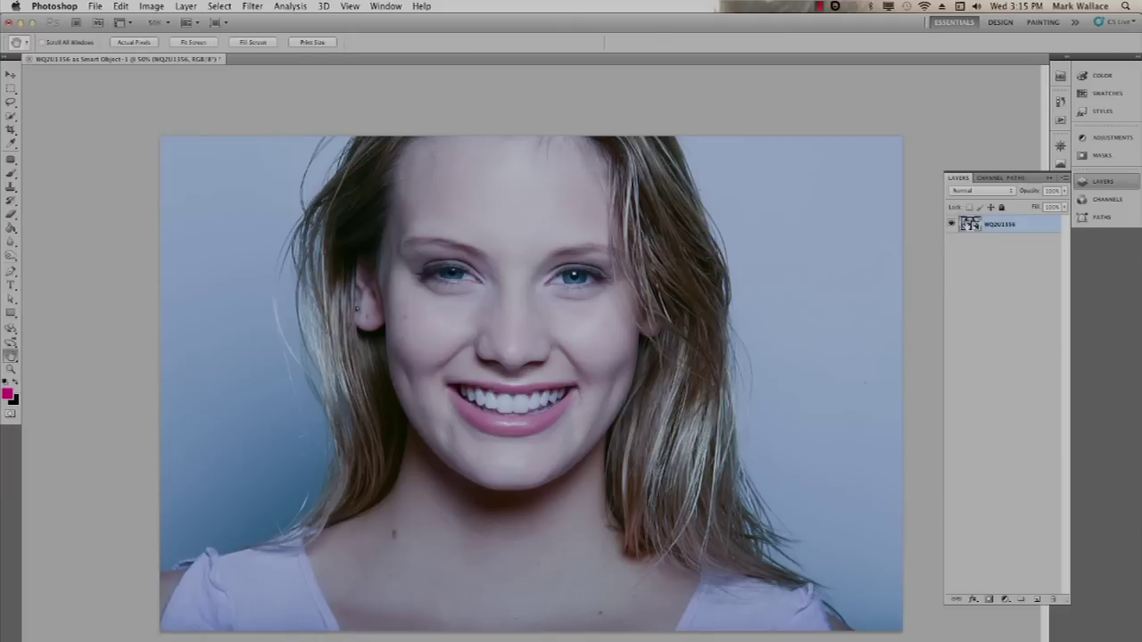
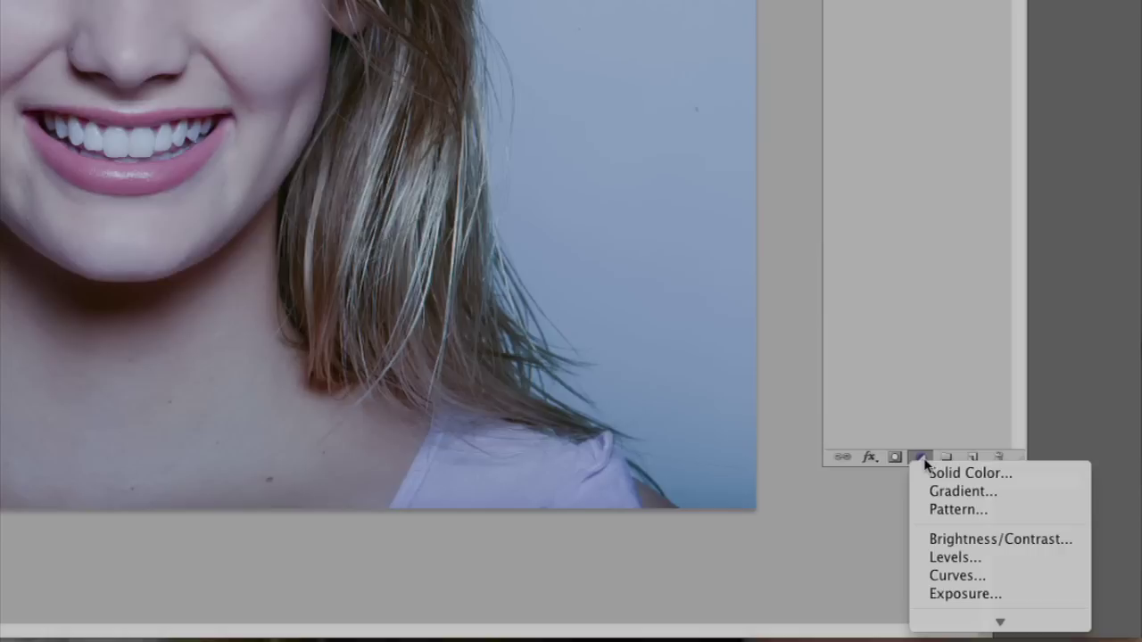
Step: Add a Levels adjustment layer with the black input level at 65 and the white input level at 234
{"action": "left_click", "coordinate": [953, 557]}
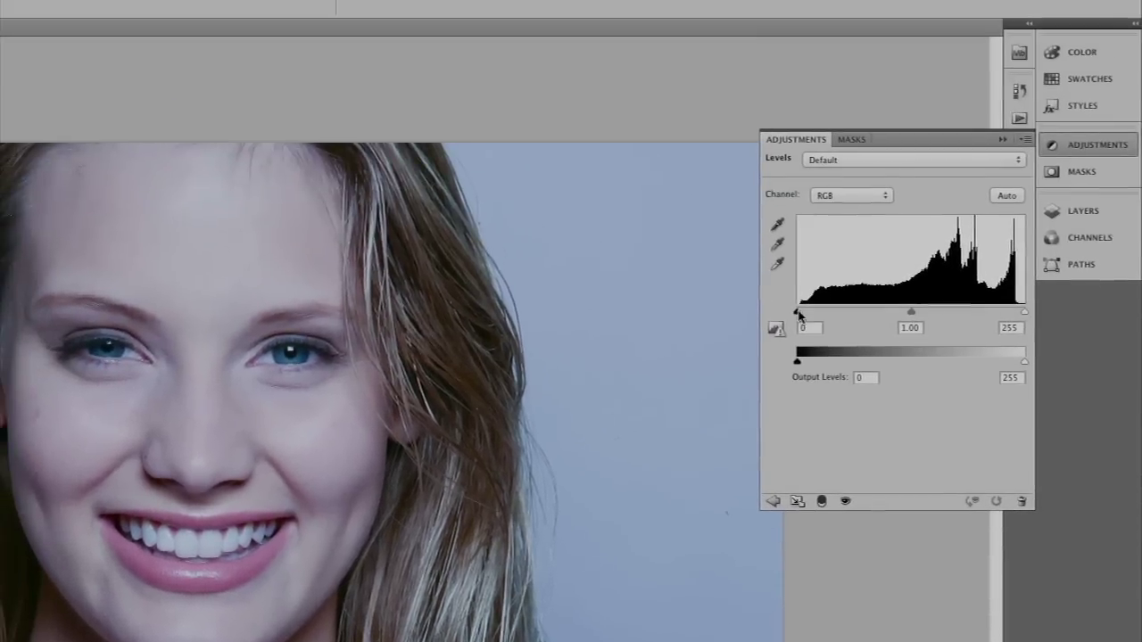
{"action": "left_click_drag", "start_coordinate": [797, 311], "coordinate": [855, 314]}
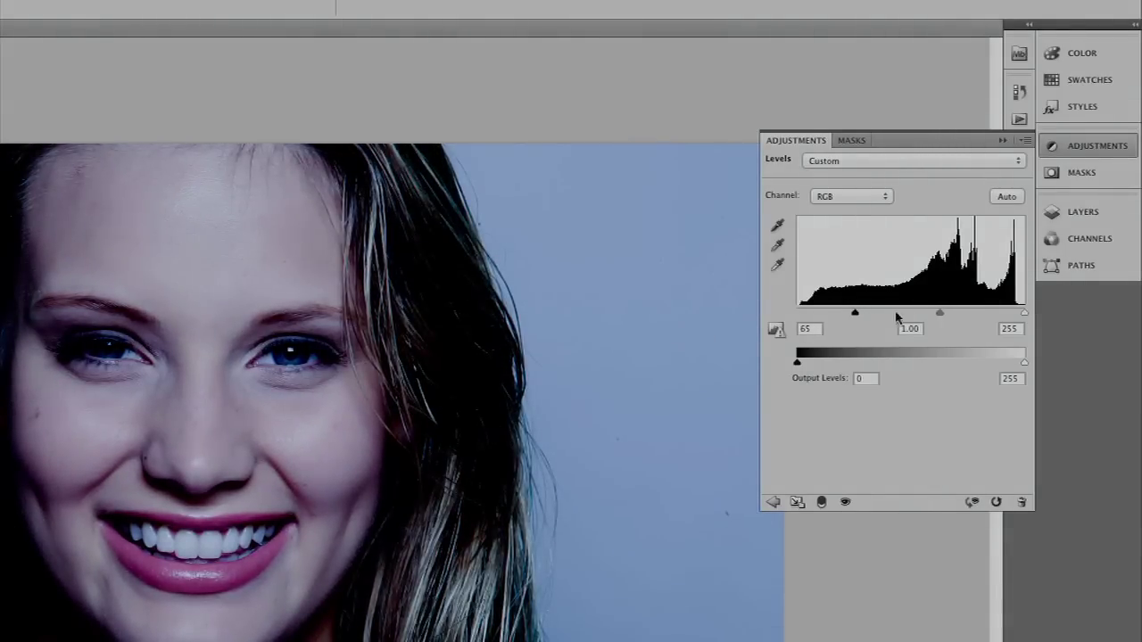
{"action": "mouse_move", "coordinate": [1023, 313]}
{"action": "left_mouse_down"}
{"action": "mouse_move", "coordinate": [975, 317]}
{"action": "mouse_move", "coordinate": [1005, 315]}
{"action": "left_mouse_up"}
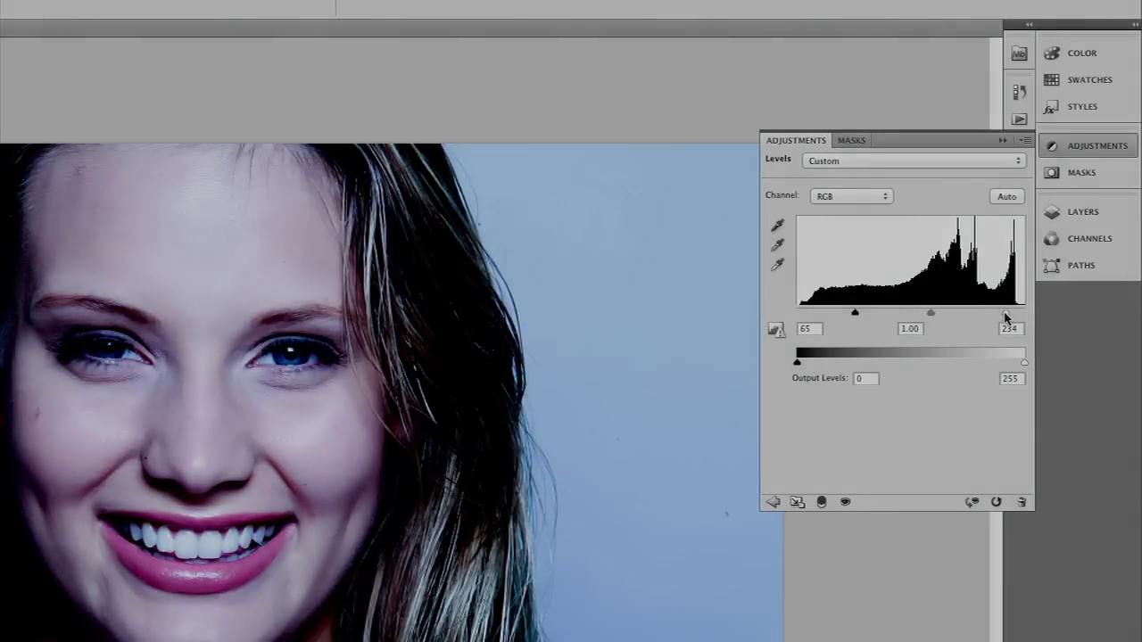
Step: Return the Levels black and white inputs to 0 and 255, and delete the Levels adjustment layer
{"action": "left_click_drag", "start_coordinate": [862, 317], "coordinate": [791, 313]}
{"action": "left_click_drag", "start_coordinate": [1004, 314], "coordinate": [1024, 314]}
{"action": "left_click", "coordinate": [1002, 141]}
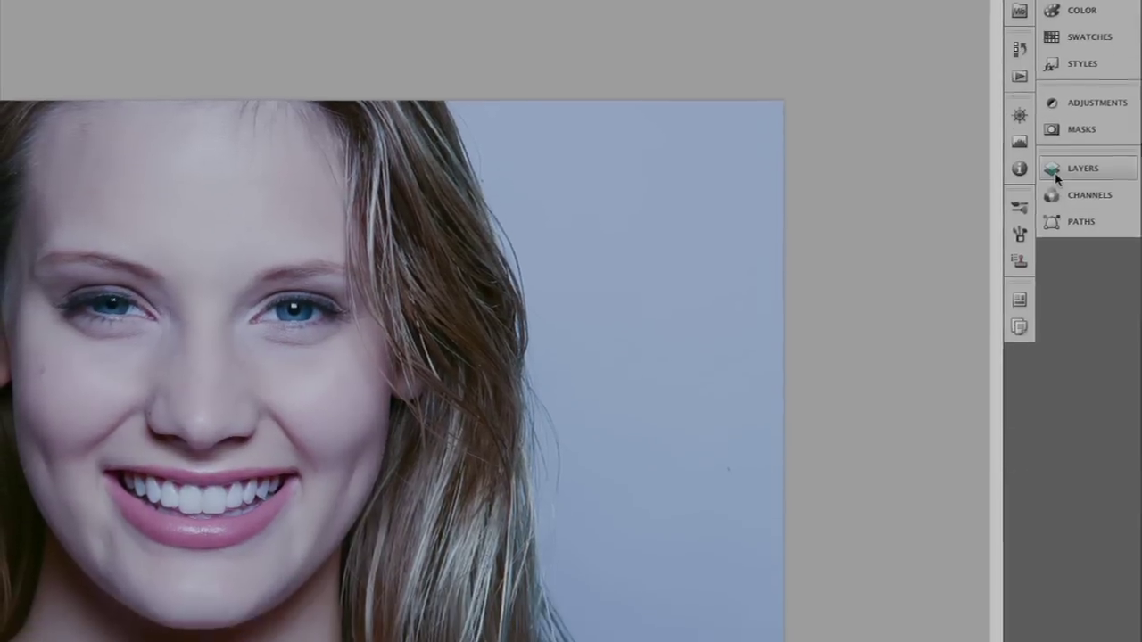
{"action": "left_click", "coordinate": [1056, 178]}
{"action": "left_click_drag", "start_coordinate": [889, 231], "coordinate": [1039, 641]}
{"action": "left_click_drag", "start_coordinate": [1039, 567], "coordinate": [1012, 630]}
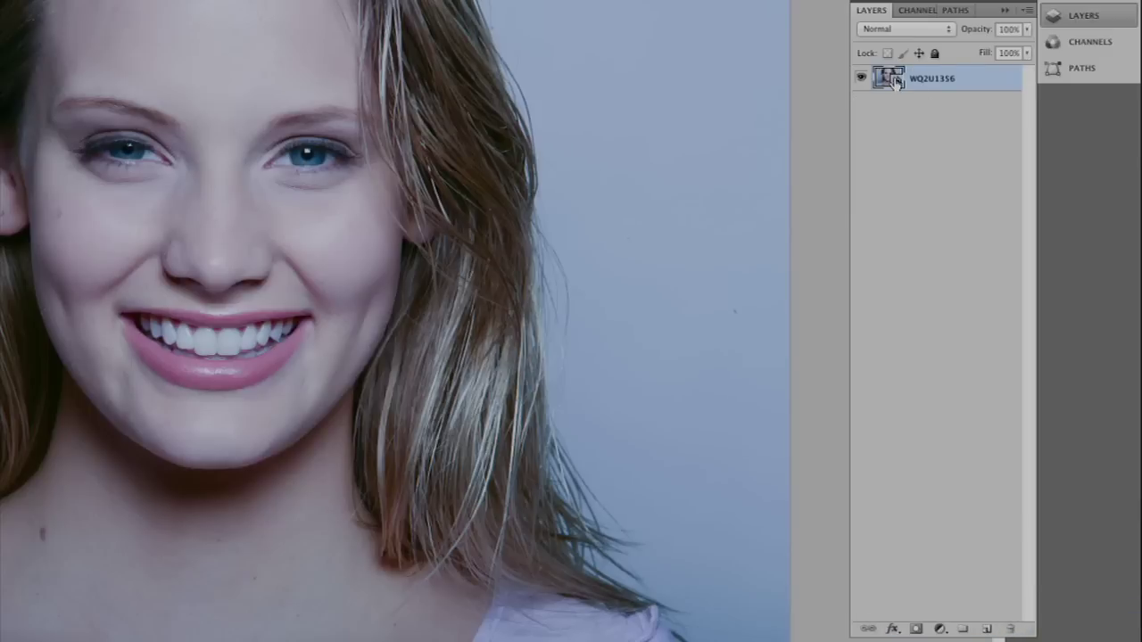
Step: Reopen the smart object's raw settings and turn on the shadow and highlight clipping warnings
{"action": "double_click", "coordinate": [895, 81]}
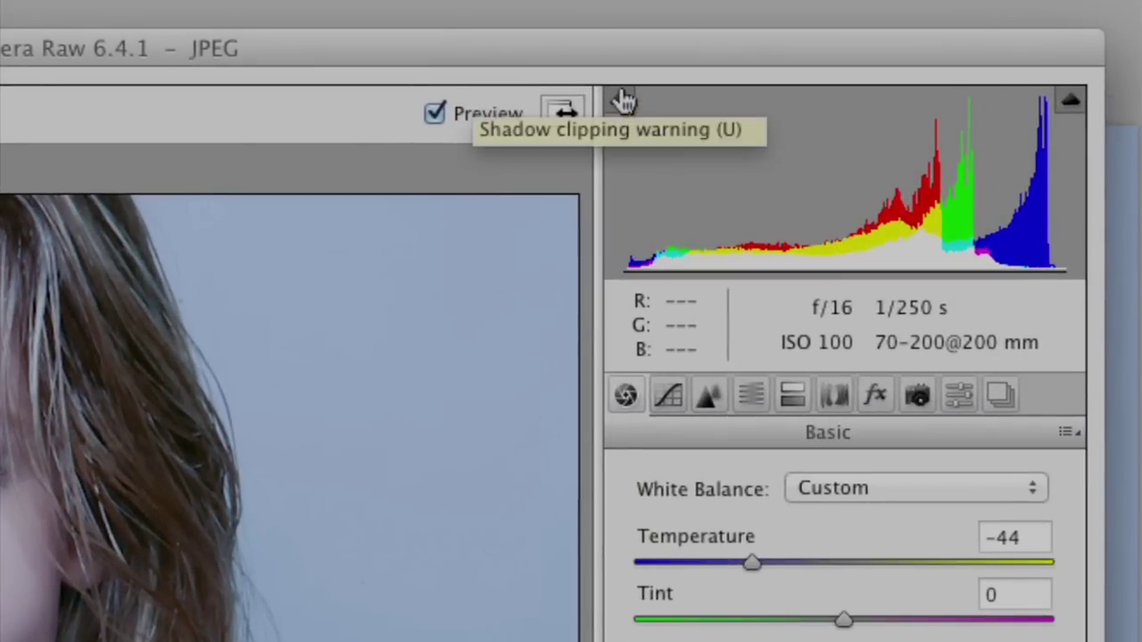
{"action": "left_click", "coordinate": [619, 99]}
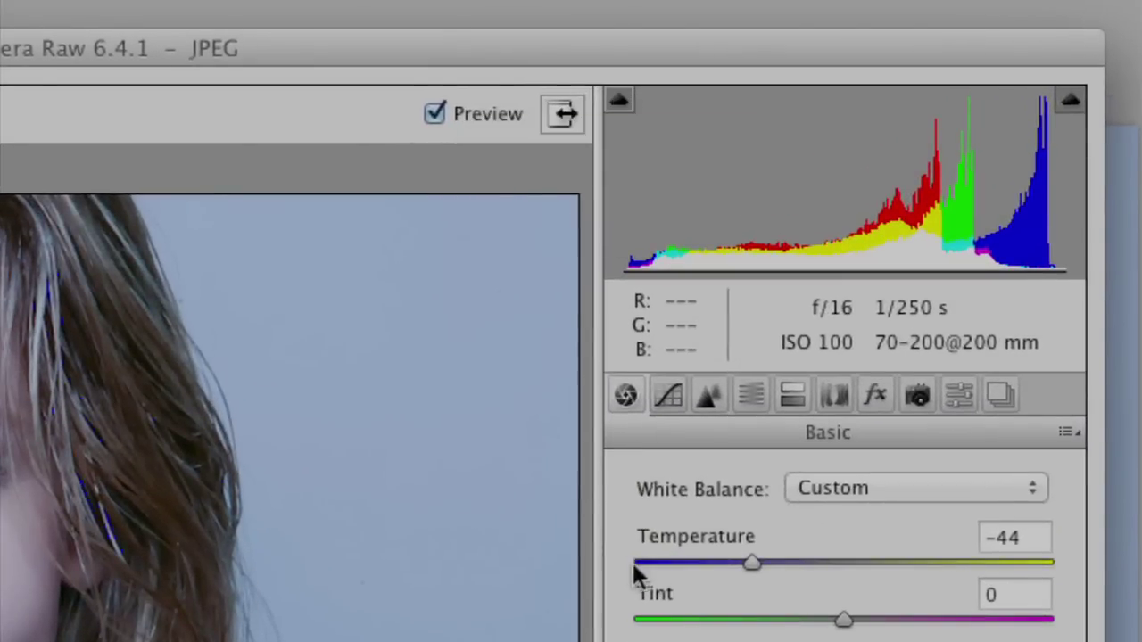
{"action": "left_click", "coordinate": [1074, 103]}
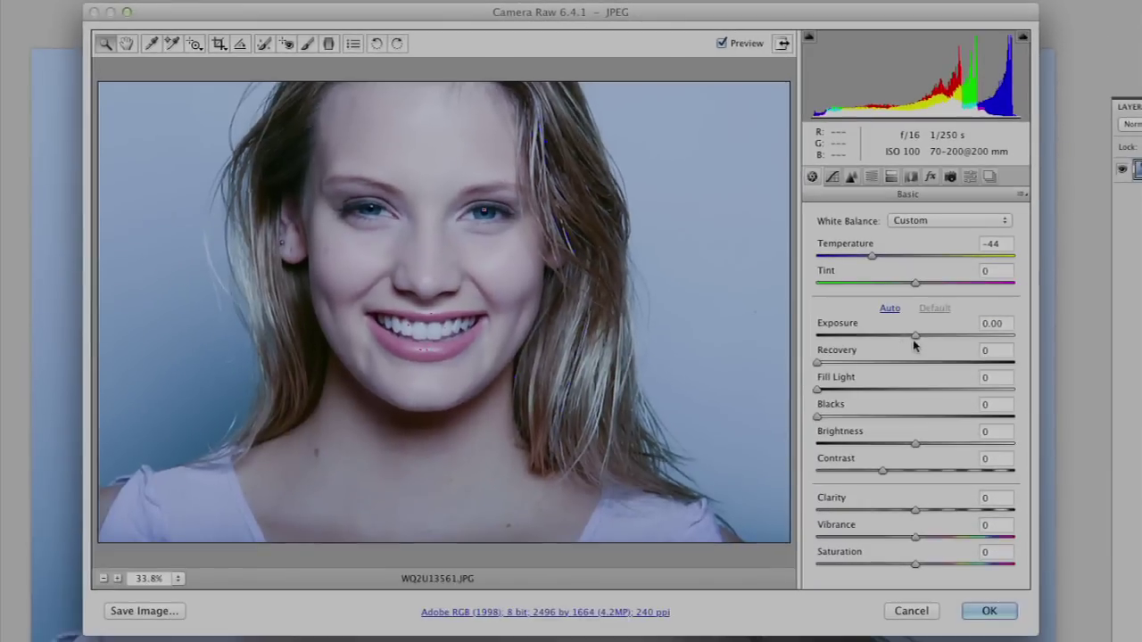
Step: Set Exposure to +0.05 and the parametric Tone Curve's Highlights to +25, and apply the raw settings
{"action": "mouse_move", "coordinate": [913, 335]}
{"action": "left_mouse_down"}
{"action": "mouse_move", "coordinate": [811, 336]}
{"action": "mouse_move", "coordinate": [981, 337]}
{"action": "mouse_move", "coordinate": [916, 339]}
{"action": "left_mouse_up"}
{"action": "mouse_move", "coordinate": [815, 417]}
{"action": "left_mouse_down"}
{"action": "mouse_move", "coordinate": [978, 418]}
{"action": "mouse_move", "coordinate": [815, 418]}
{"action": "left_mouse_up"}
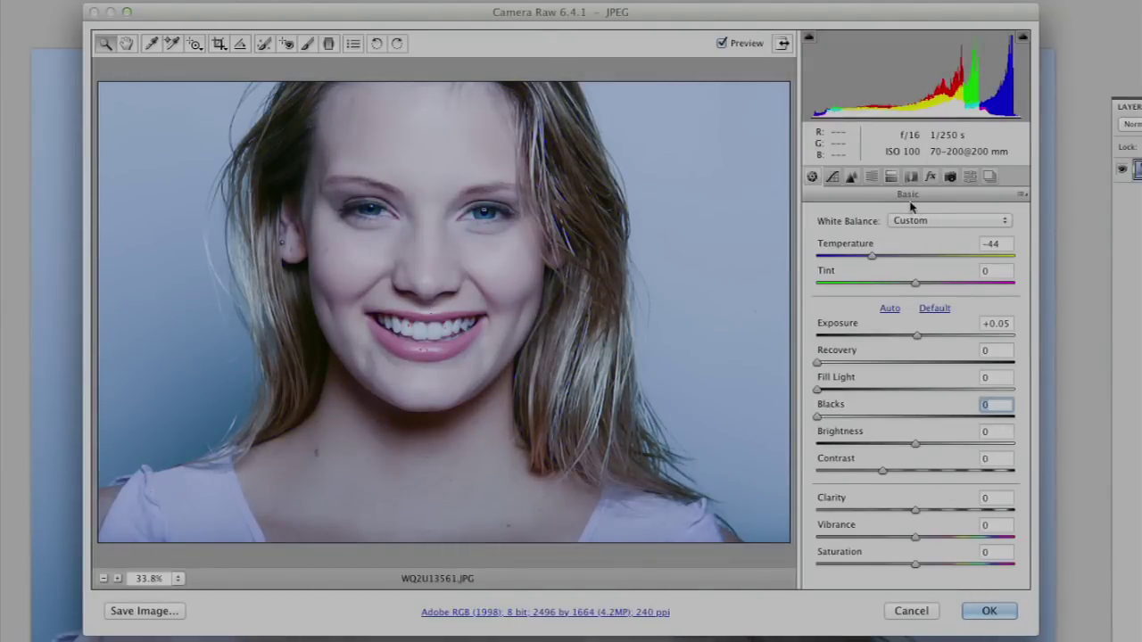
{"action": "left_click", "coordinate": [833, 178]}
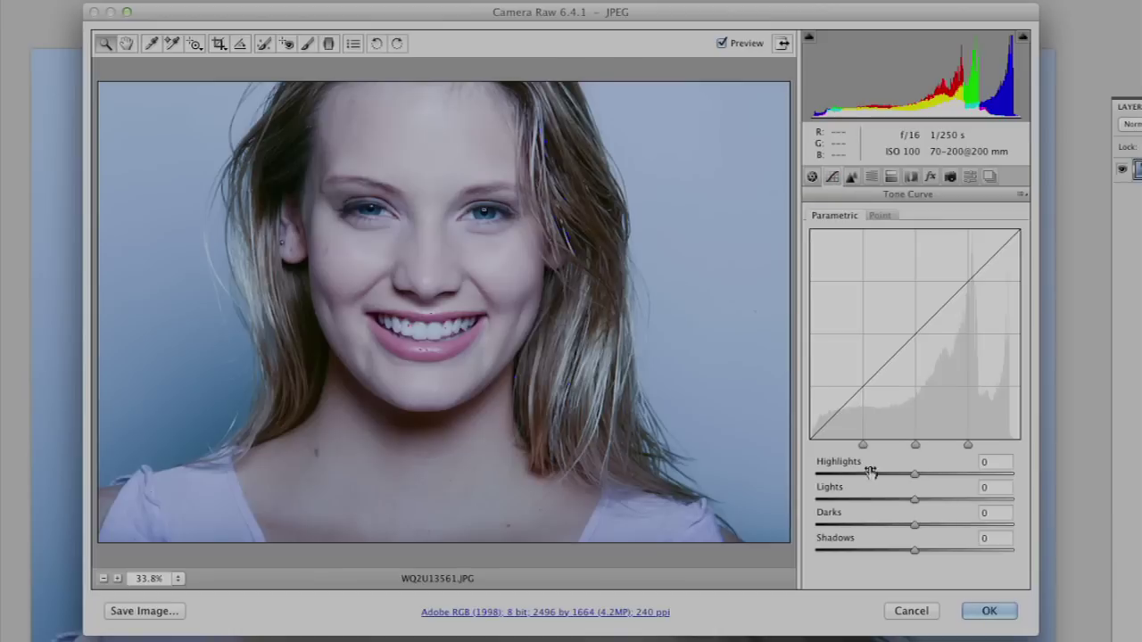
{"action": "left_click", "coordinate": [877, 216]}
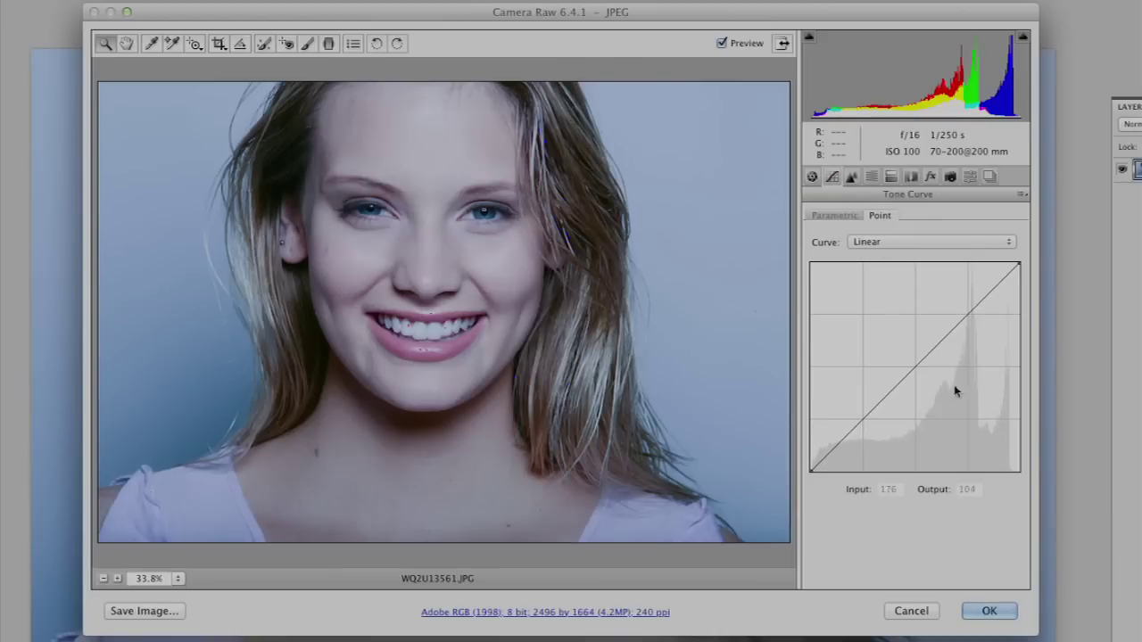
{"action": "left_click", "coordinate": [834, 216]}
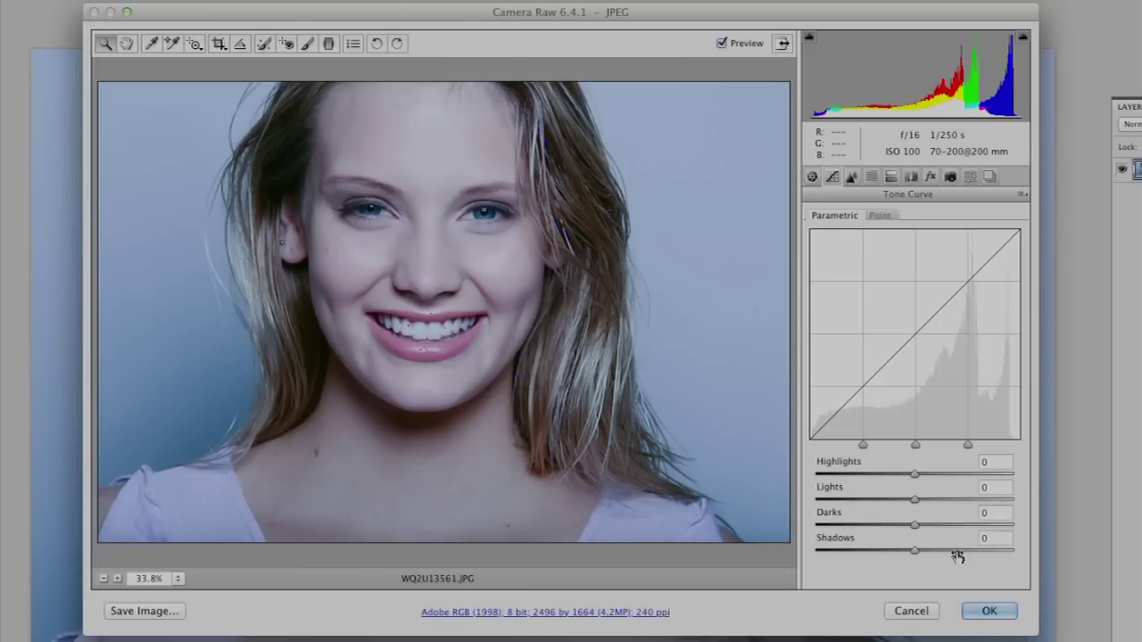
{"action": "left_click_drag", "start_coordinate": [914, 474], "coordinate": [938, 475]}
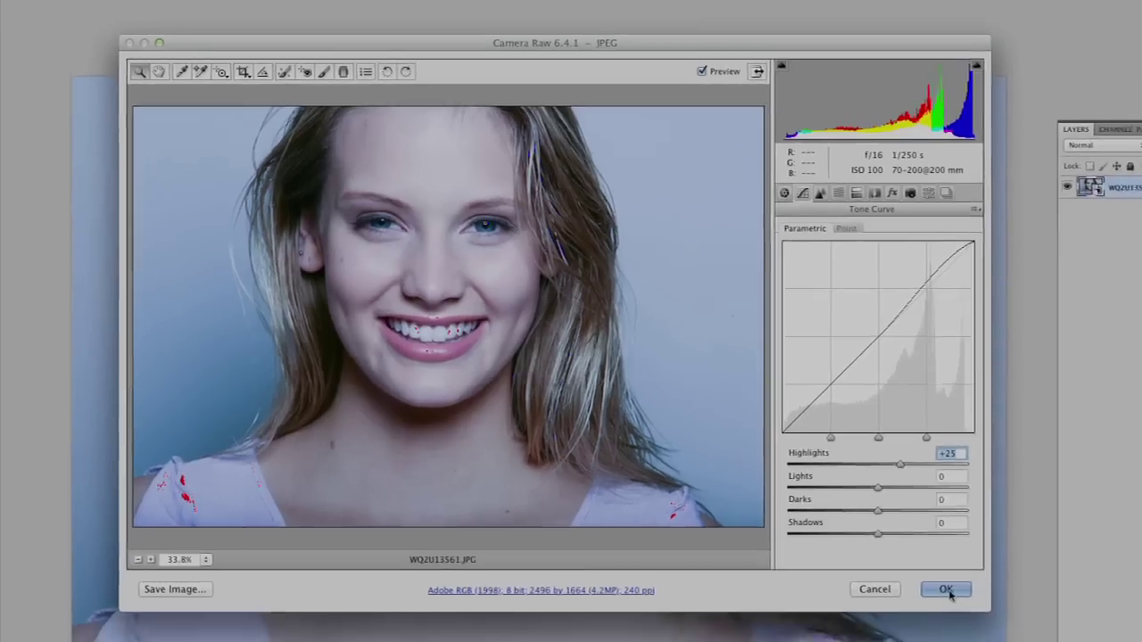
{"action": "left_click", "coordinate": [989, 611]}
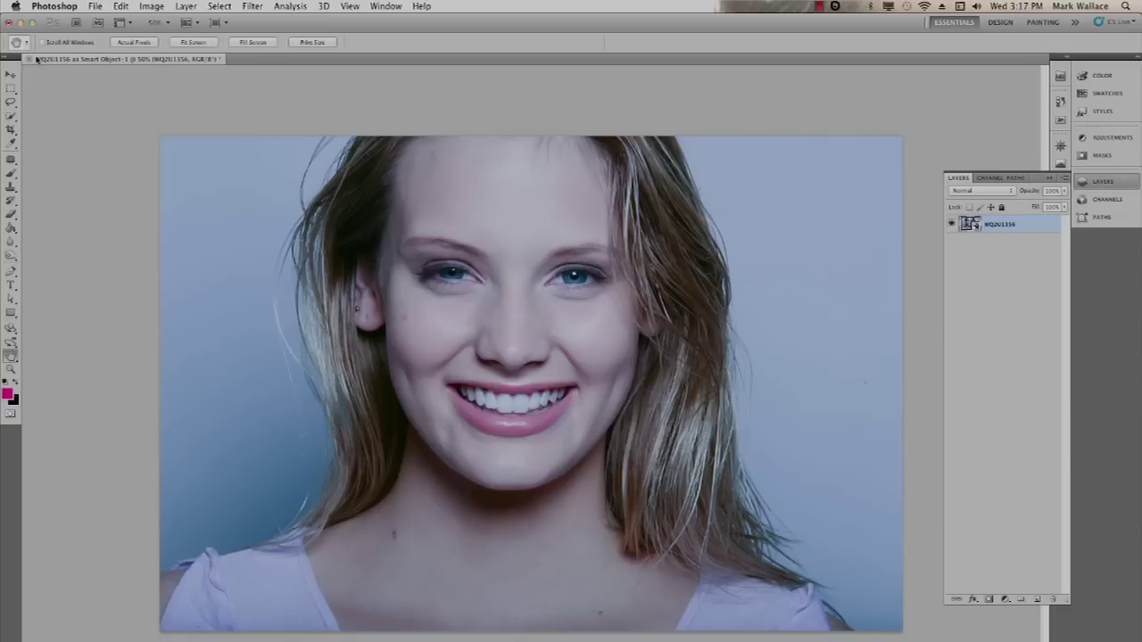
Step: Close the JPEG document without saving, and open WQ2U0743.CR2 from the Finder as a smart object with its current raw settings
{"action": "key", "text": "super+w"}
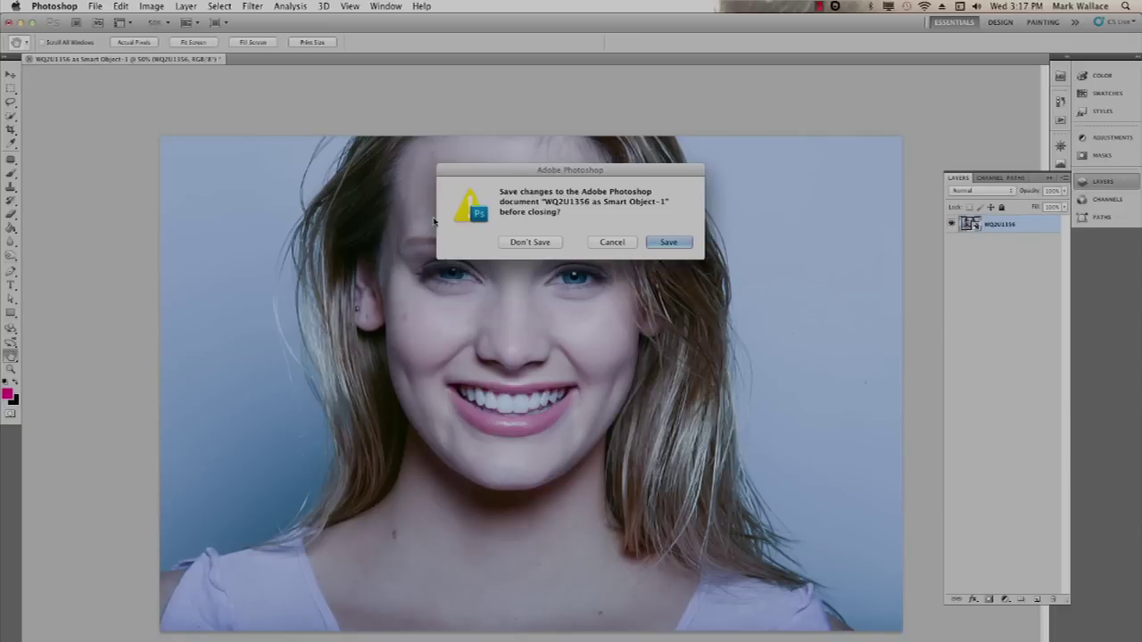
{"action": "left_click", "coordinate": [520, 244]}
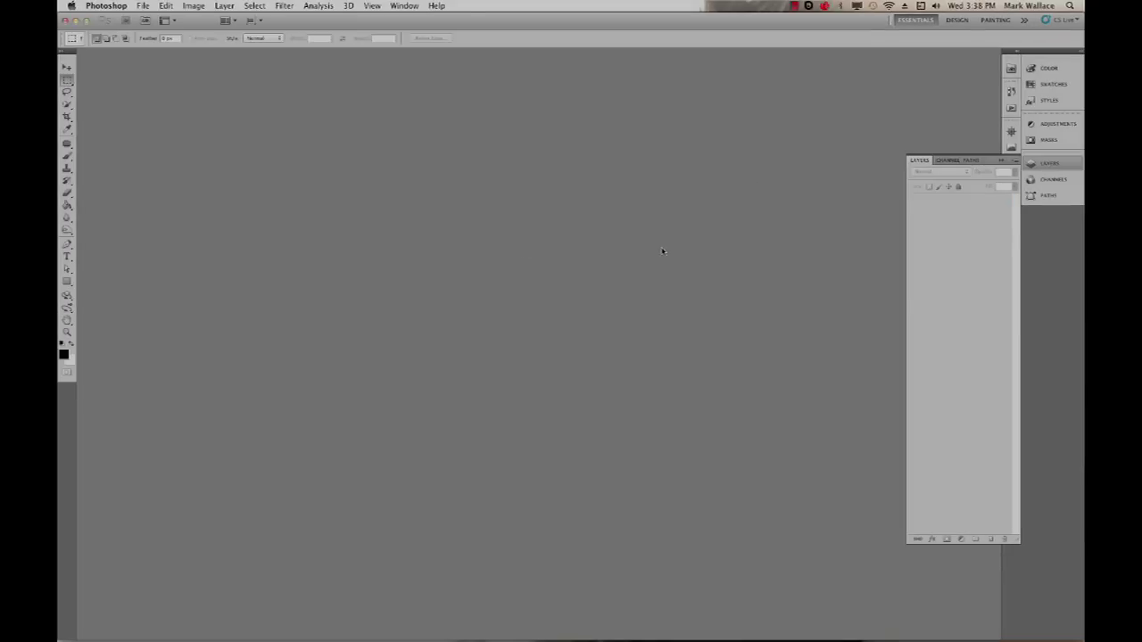
{"action": "key", "text": "super+Tab"}
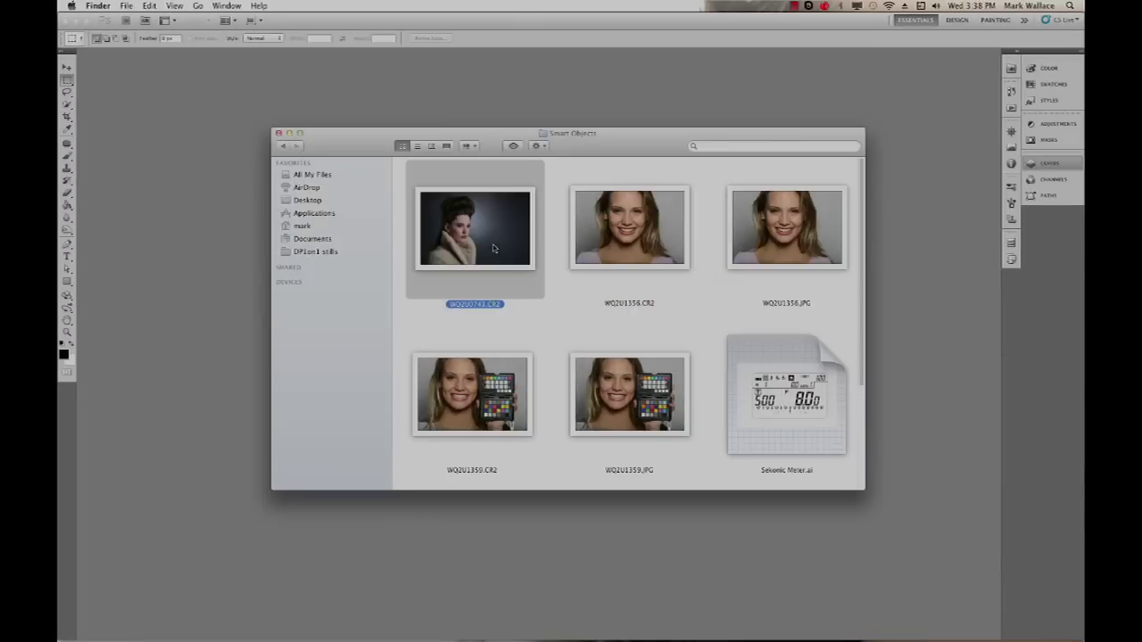
{"action": "left_click_drag", "start_coordinate": [491, 234], "coordinate": [217, 339]}
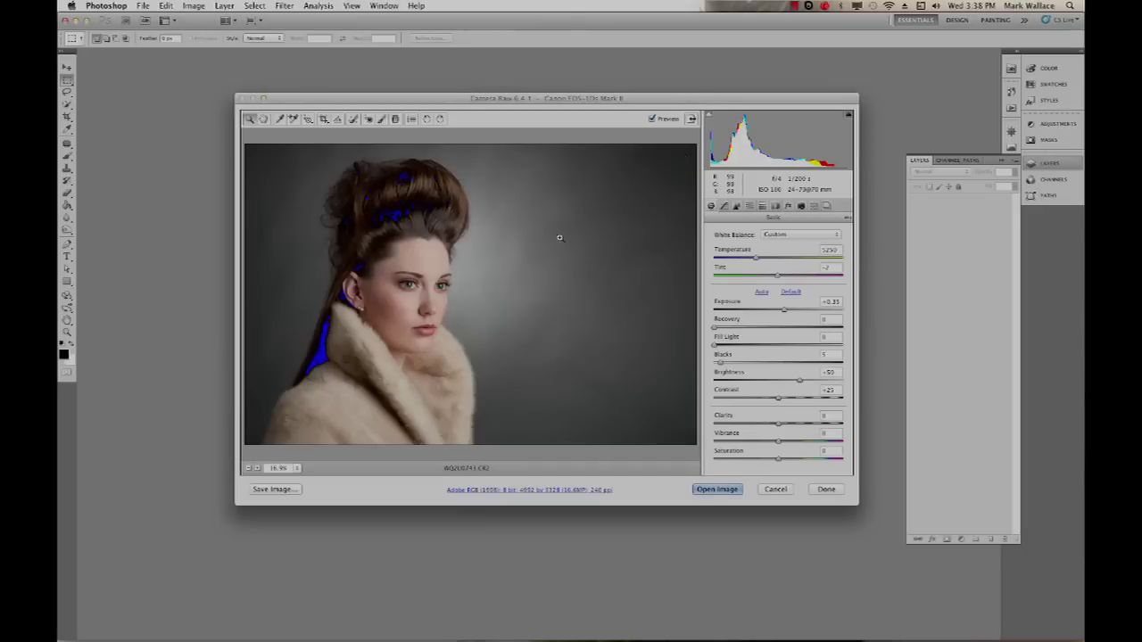
{"action": "left_click", "coordinate": [718, 489]}
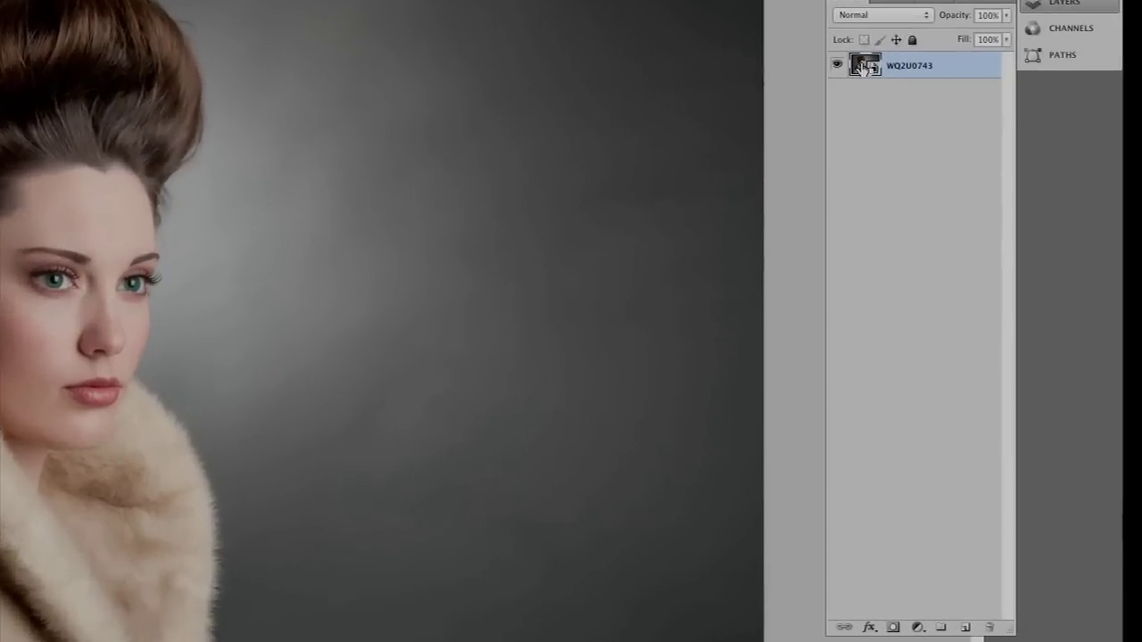
Step: Duplicate the smart object layer and scale the original layer to slightly under half size in the canvas's upper-left corner
{"action": "left_click_drag", "start_coordinate": [929, 204], "coordinate": [1026, 518]}
{"action": "left_click_drag", "start_coordinate": [1027, 586], "coordinate": [964, 627]}
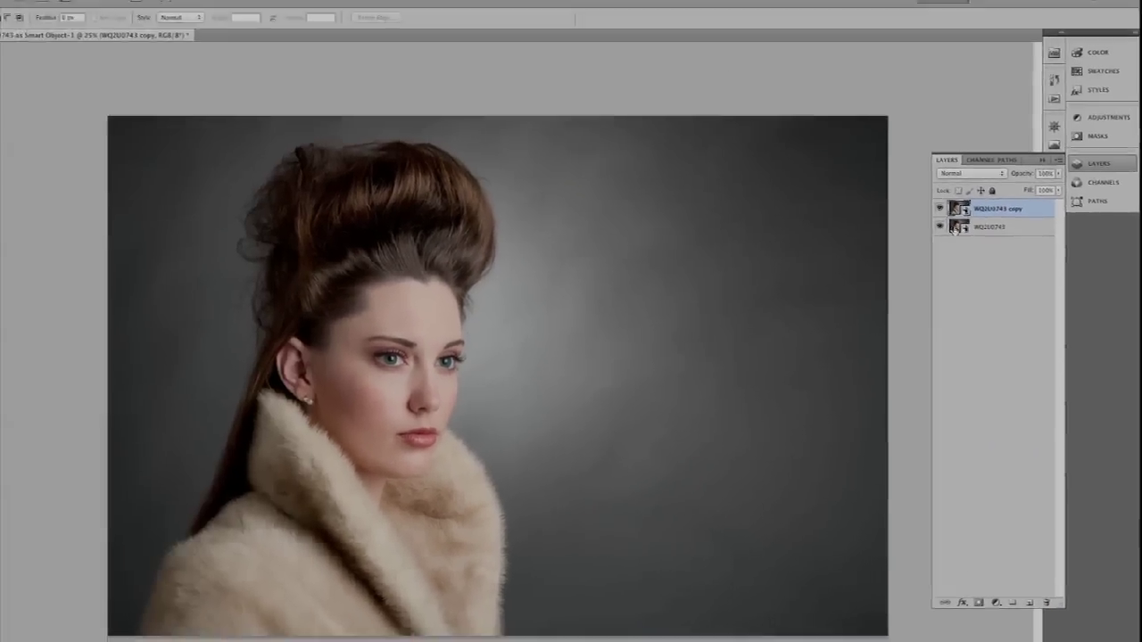
{"action": "key", "text": "alt+["}
{"action": "key", "text": "super+t"}
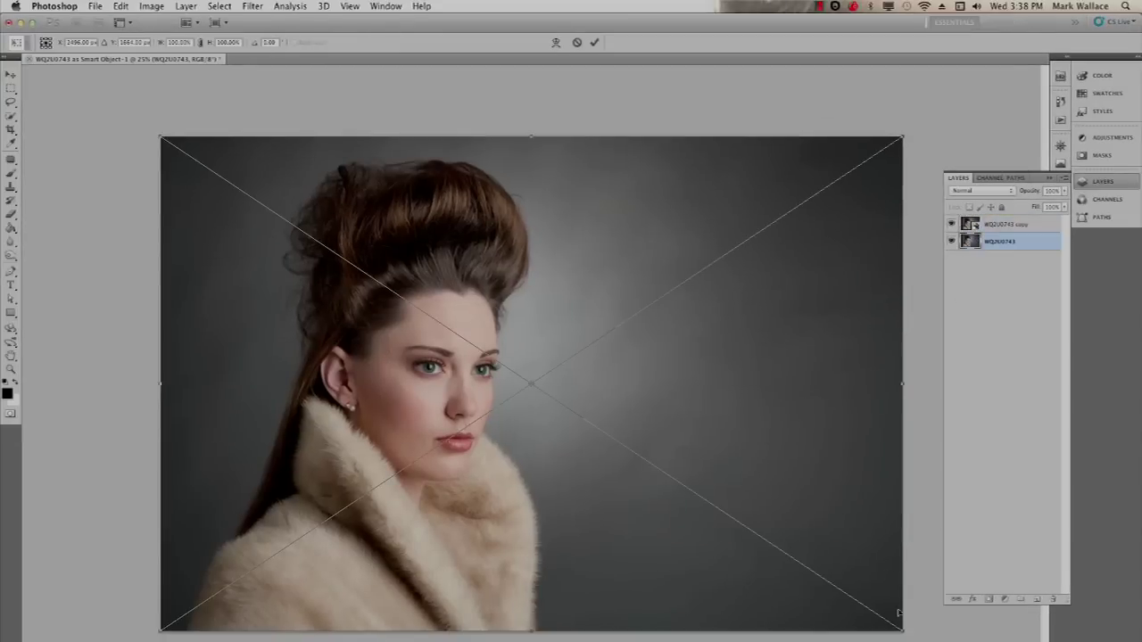
{"action": "left_click_drag", "start_coordinate": [903, 630], "coordinate": [503, 364]}
{"action": "key", "text": "Return"}
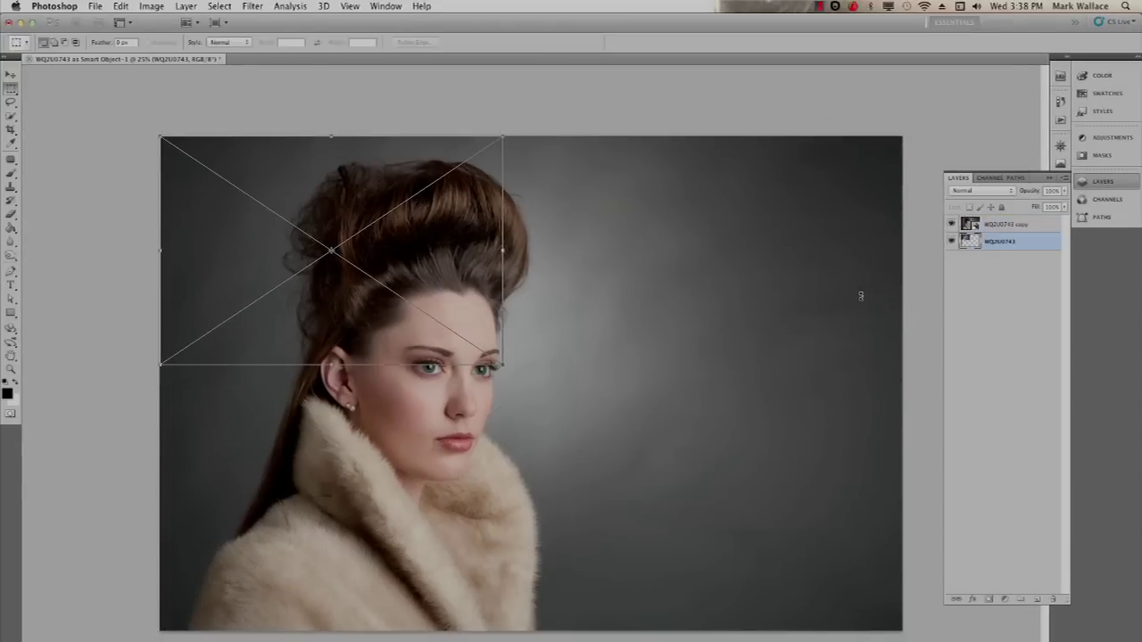
Step: Scale the duplicate layer to about half size in the canvas's upper-right corner, beside the original
{"action": "left_click", "coordinate": [970, 225]}
{"action": "key", "text": "super+t"}
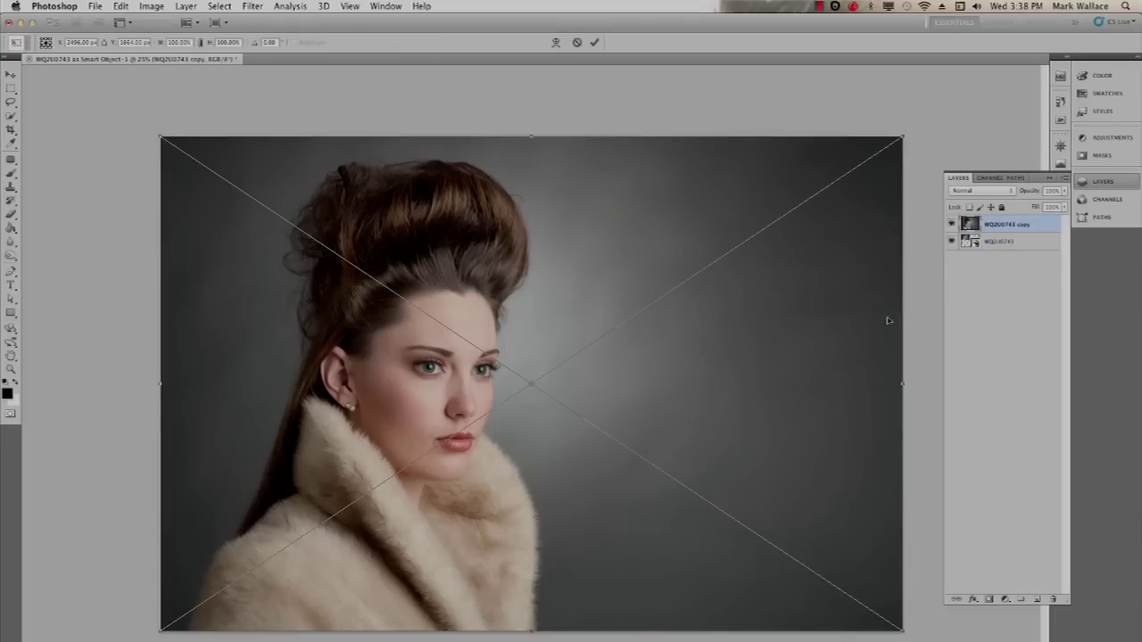
{"action": "left_click_drag", "start_coordinate": [159, 632], "coordinate": [567, 439]}
{"action": "key", "text": "Return"}
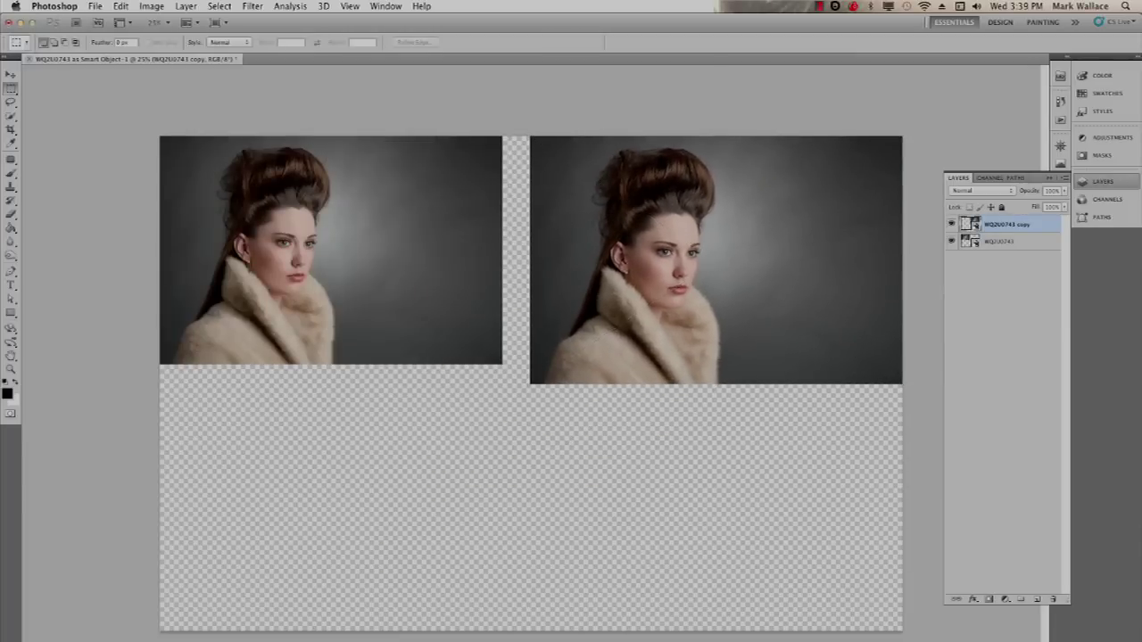
Step: Edit the original WQ2U0743 layer's raw contents, set the Temperature to about 45000, and apply the settings
{"action": "left_click", "coordinate": [970, 244]}
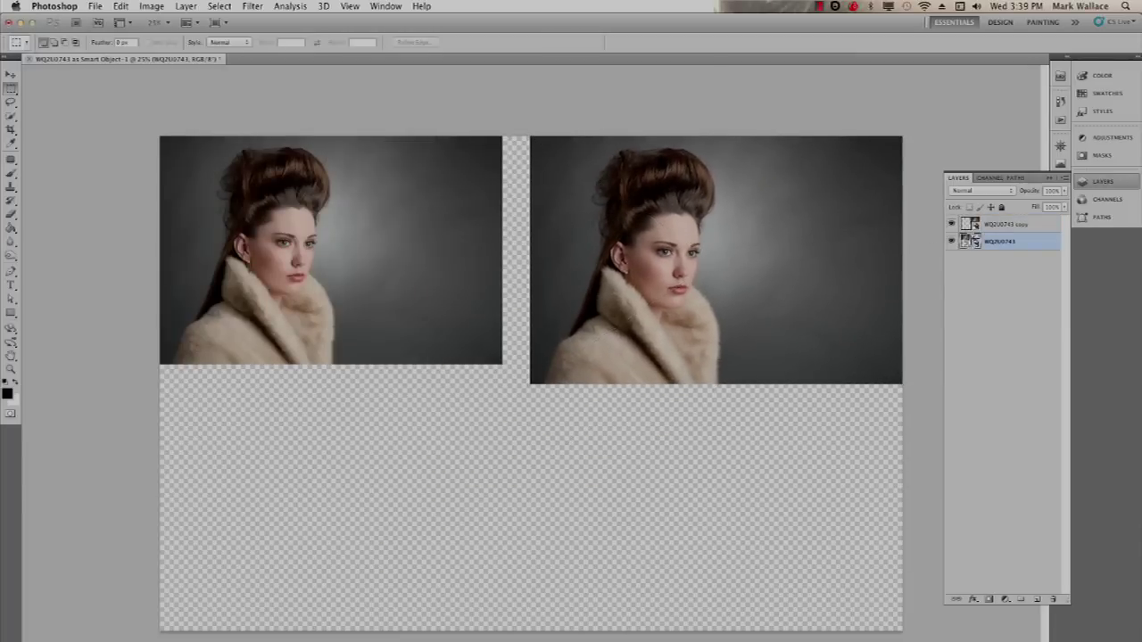
{"action": "double_click", "coordinate": [972, 242]}
{"action": "left_click_drag", "start_coordinate": [778, 286], "coordinate": [843, 287]}
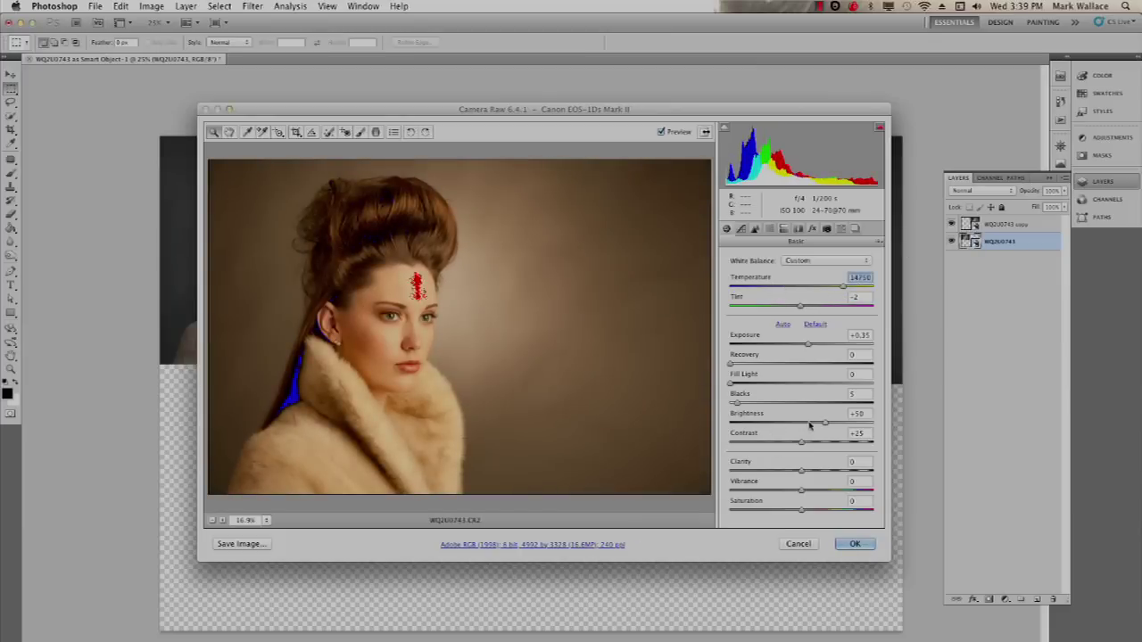
{"action": "left_click_drag", "start_coordinate": [845, 286], "coordinate": [871, 286]}
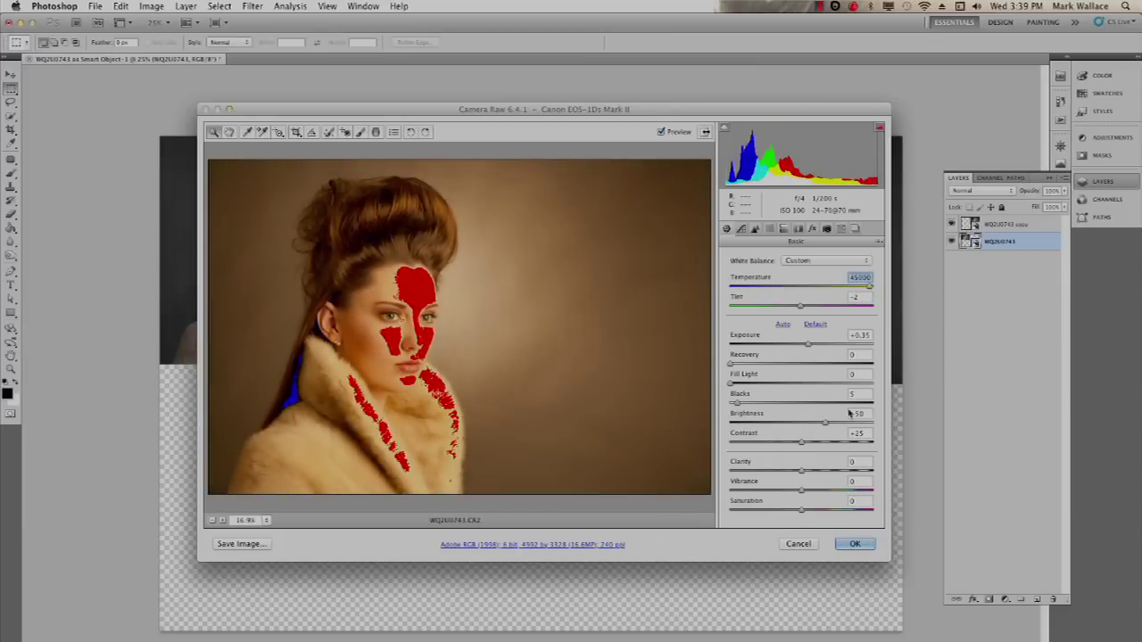
{"action": "left_click", "coordinate": [852, 546]}
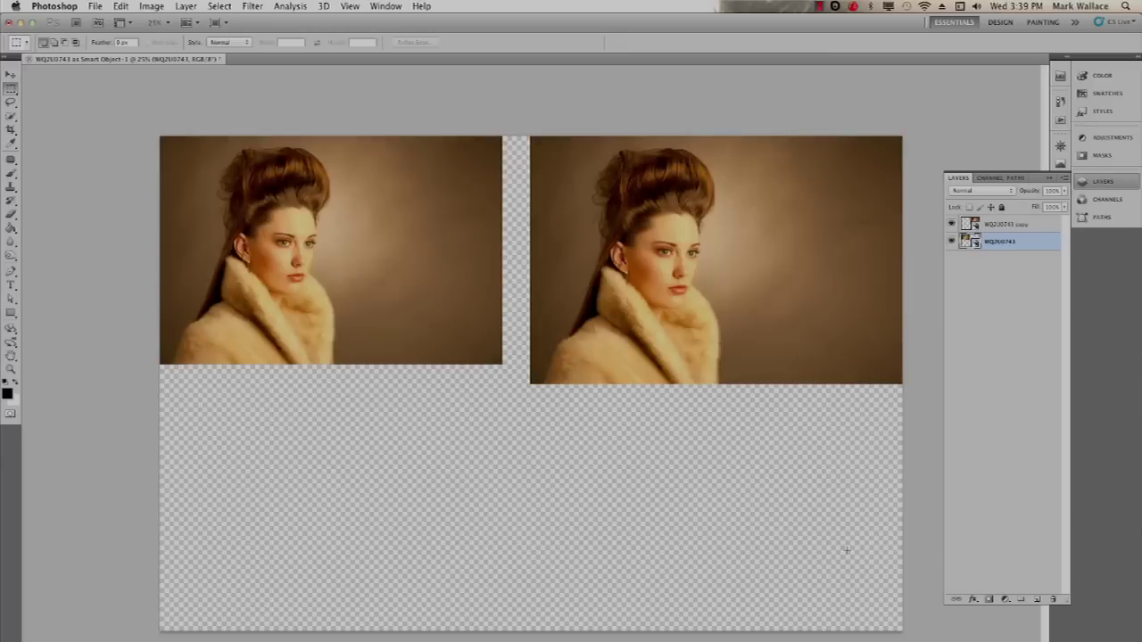
Step: Edit the WQ2U0743 copy's raw contents: neutralize the white balance from the gray background, crop around the model's face, and apply
{"action": "left_click", "coordinate": [972, 225]}
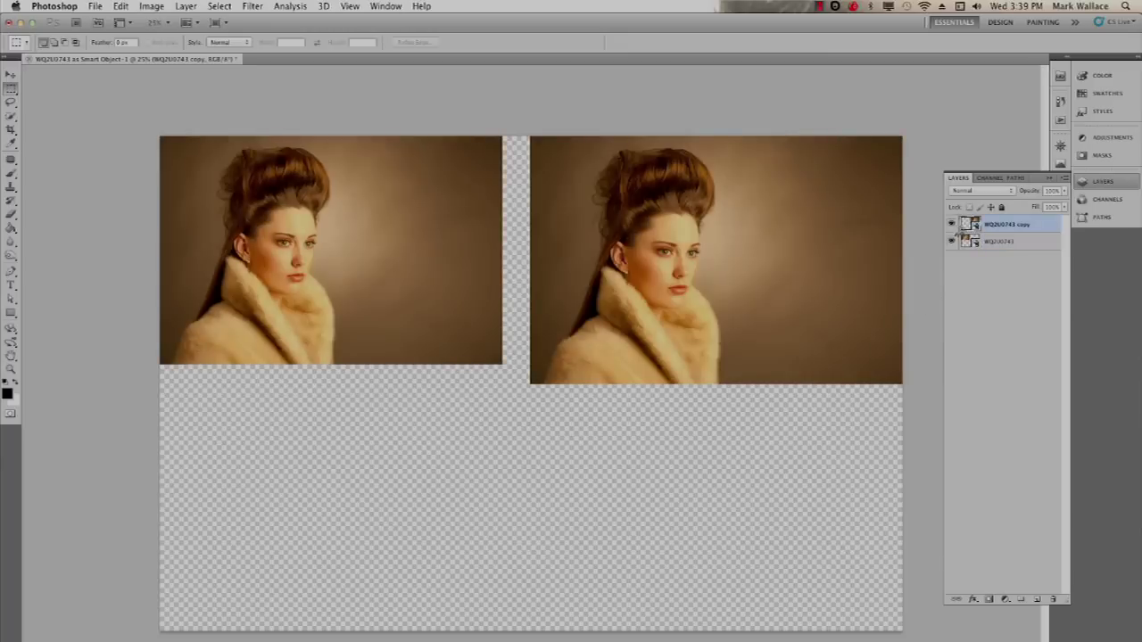
{"action": "double_click", "coordinate": [970, 225]}
{"action": "left_click", "coordinate": [245, 133]}
{"action": "left_click", "coordinate": [473, 284]}
{"action": "left_click", "coordinate": [295, 133]}
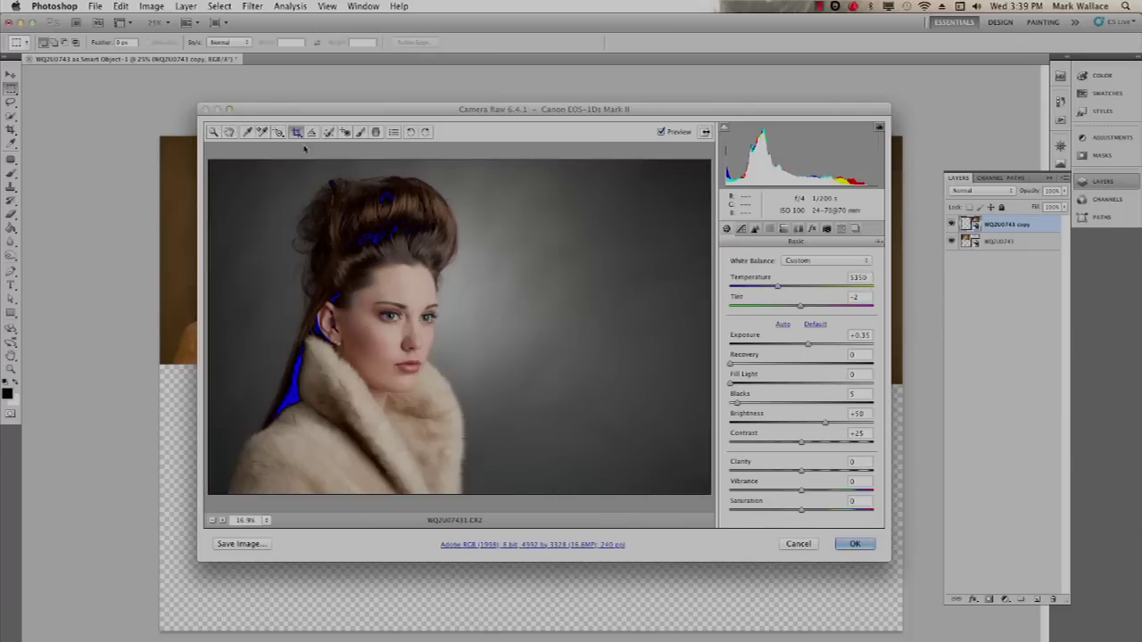
{"action": "left_click_drag", "start_coordinate": [262, 209], "coordinate": [554, 409]}
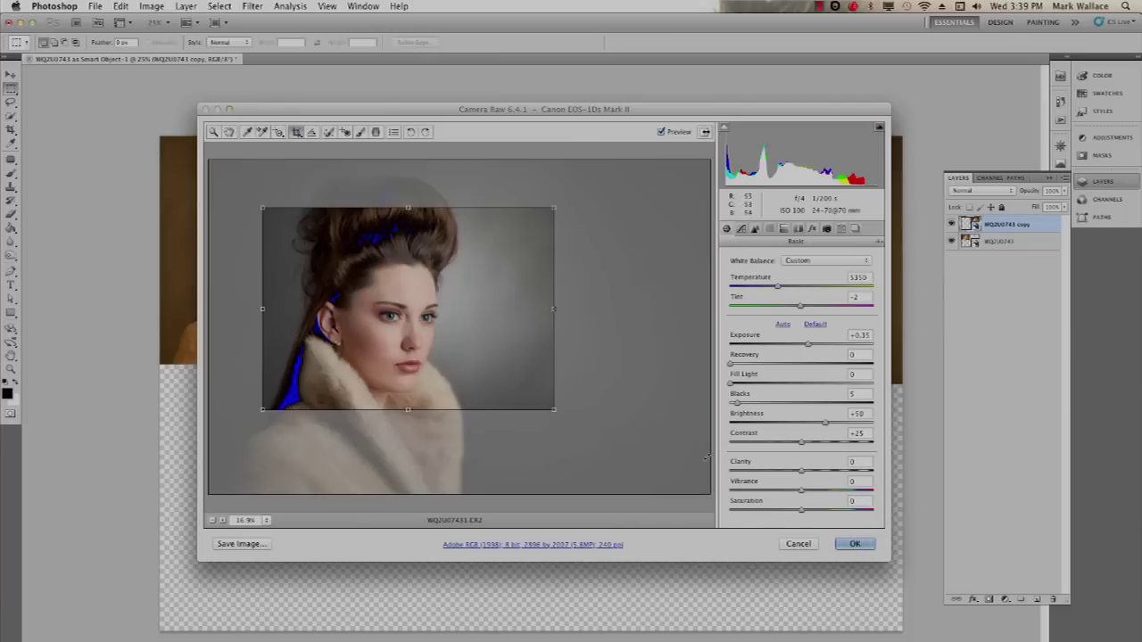
{"action": "left_click", "coordinate": [855, 544]}
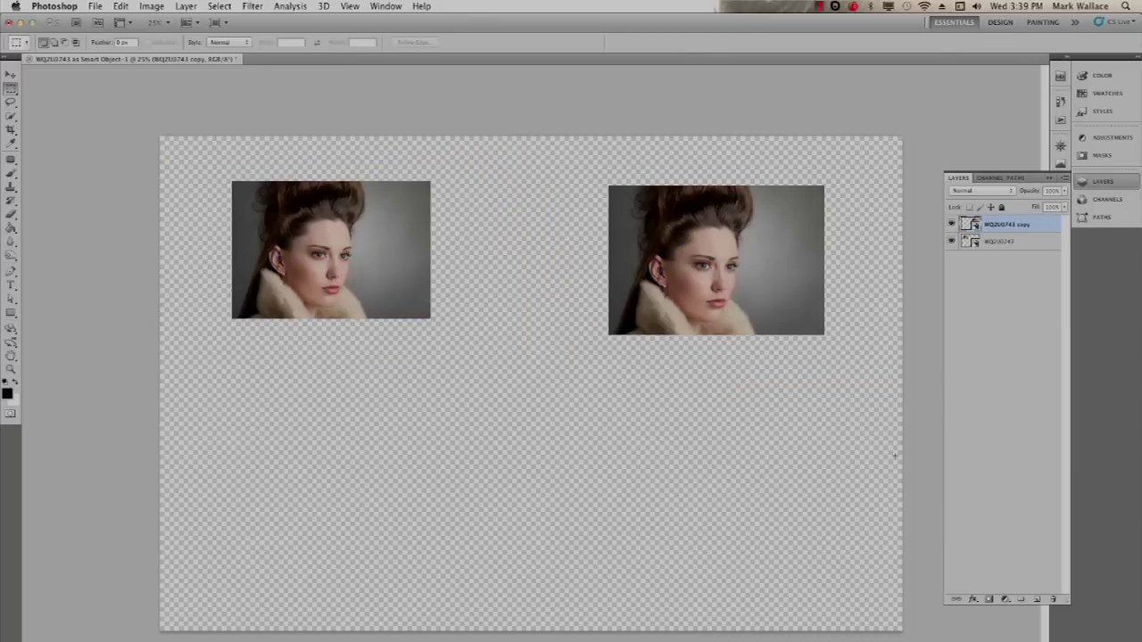
Step: Revert the document history to the second Free Transform, undoing both smart object content edits
{"action": "left_click", "coordinate": [1058, 101]}
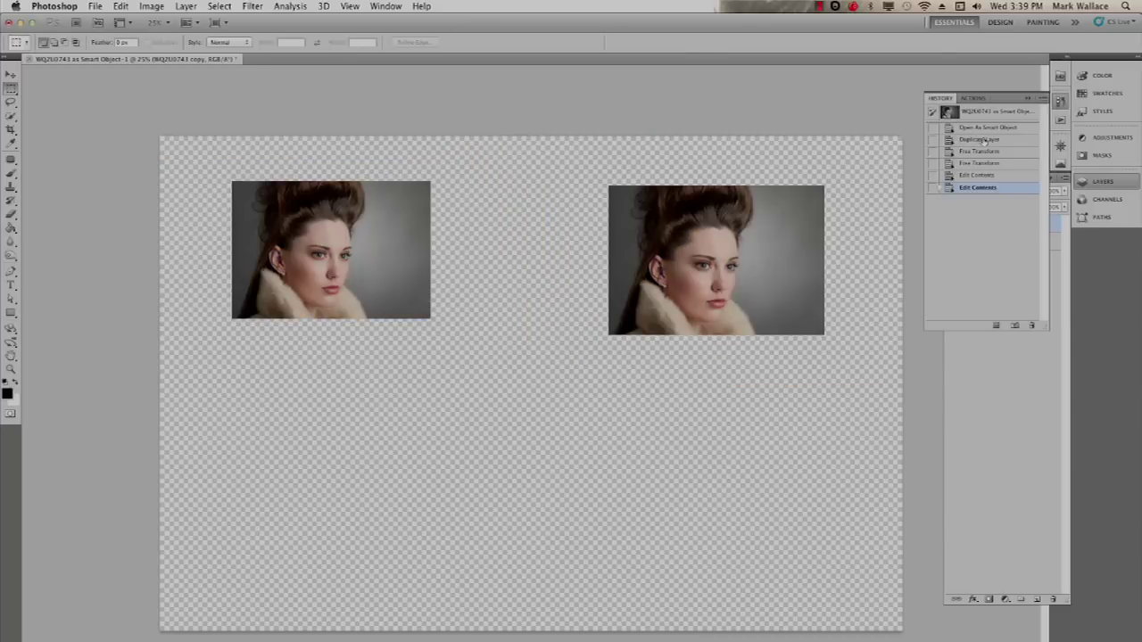
{"action": "left_click", "coordinate": [972, 176]}
{"action": "left_click", "coordinate": [967, 165]}
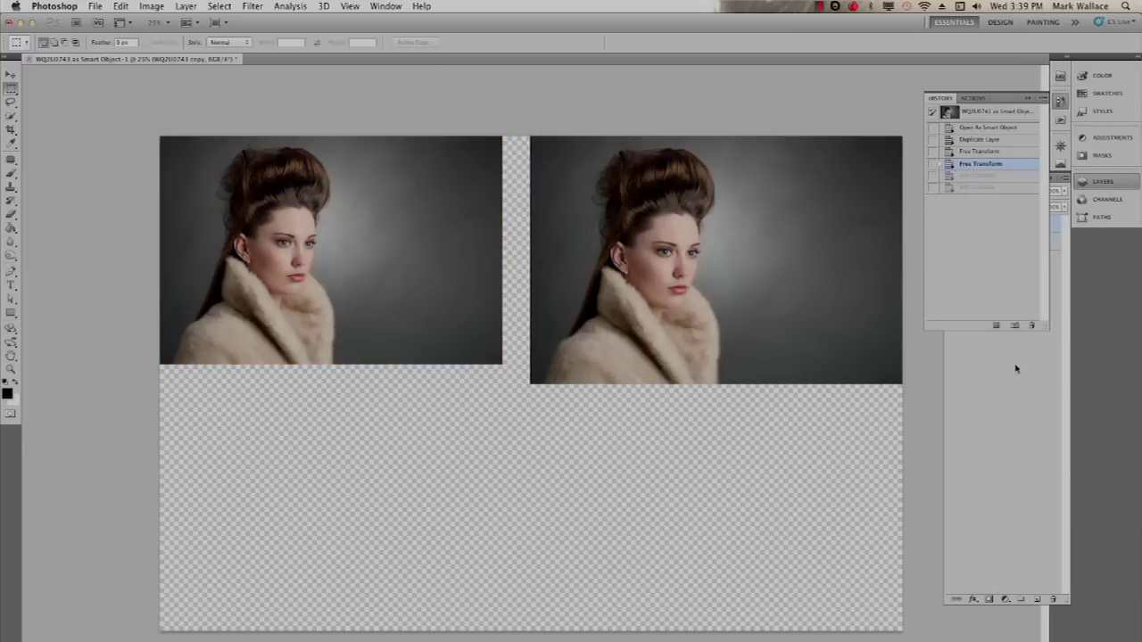
{"action": "left_click", "coordinate": [1028, 100]}
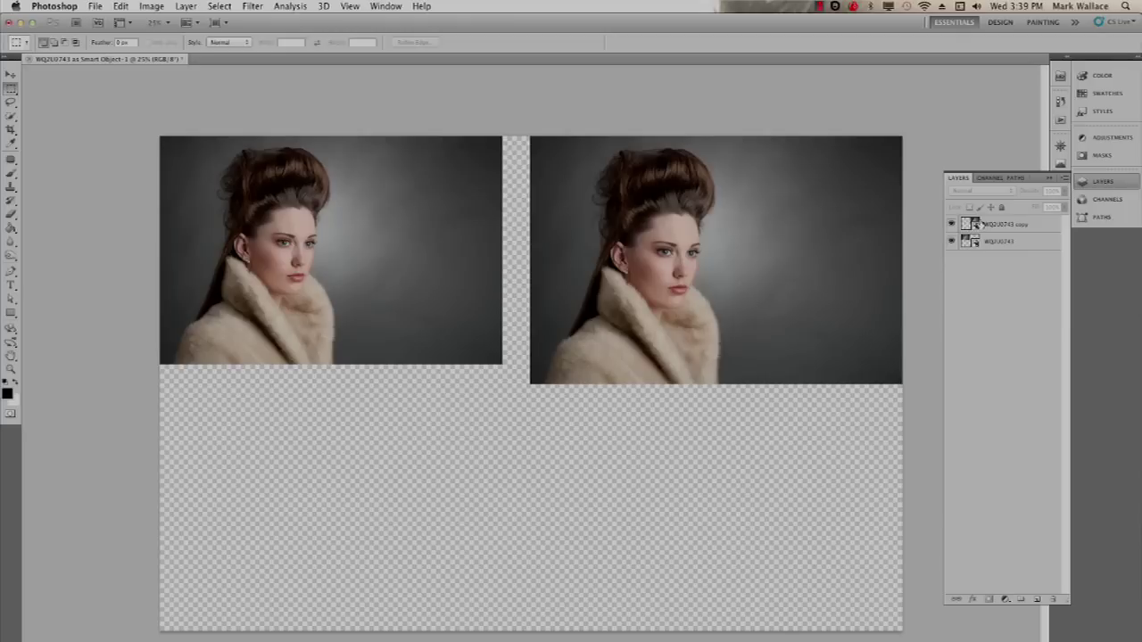
Step: Delete the WQ2U0743 copy layer
{"action": "left_click", "coordinate": [952, 223]}
{"action": "left_click", "coordinate": [951, 224]}
{"action": "left_click_drag", "start_coordinate": [1034, 224], "coordinate": [1054, 599]}
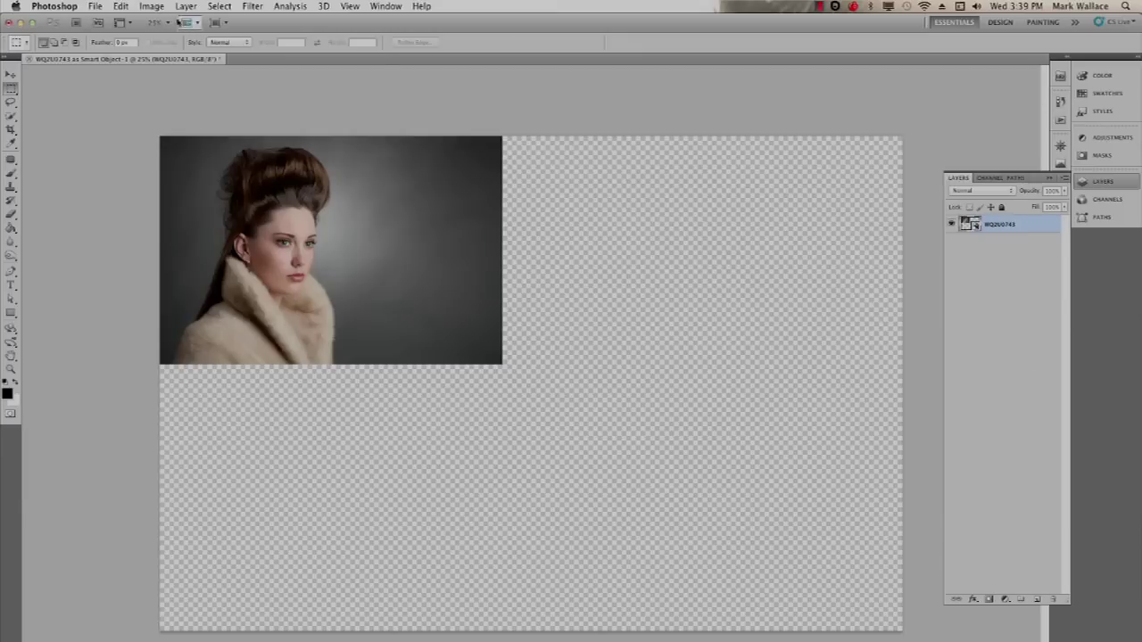
Step: Duplicate the remaining WQ2U0743 layer as an independent smart object using New Smart Object via Copy
{"action": "left_click", "coordinate": [186, 6]}
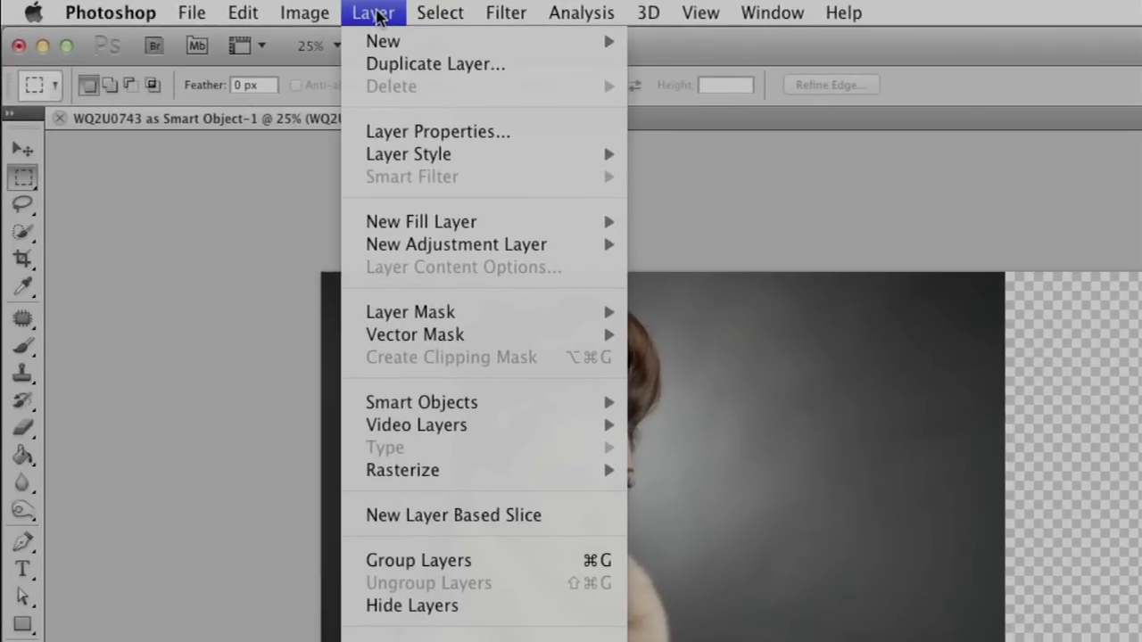
{"action": "mouse_move", "coordinate": [423, 406]}
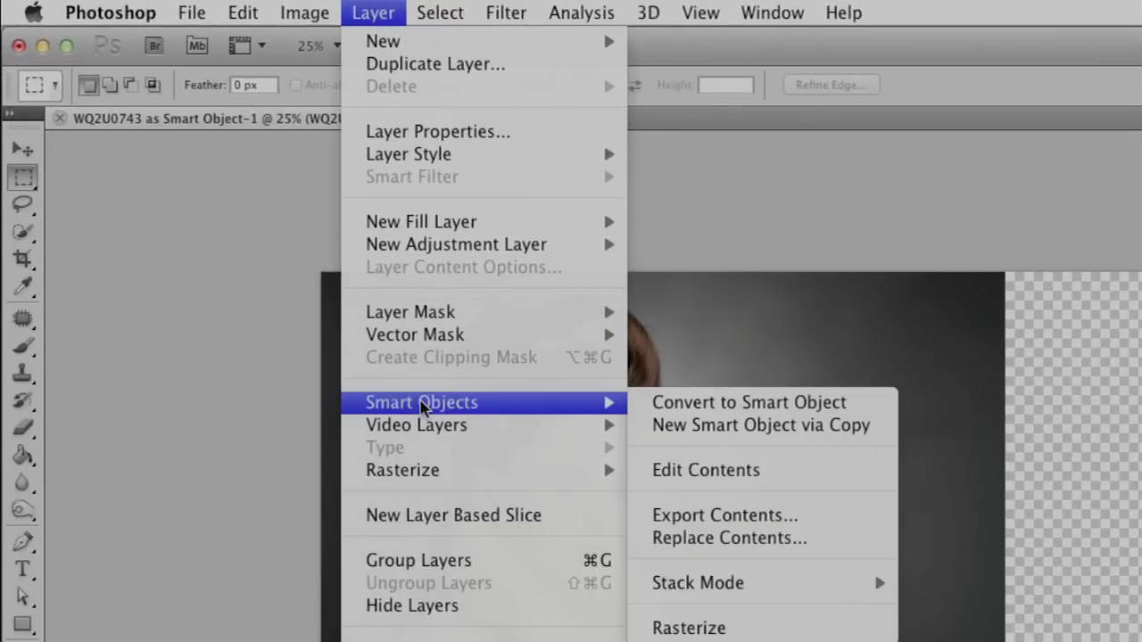
{"action": "left_click", "coordinate": [664, 428]}
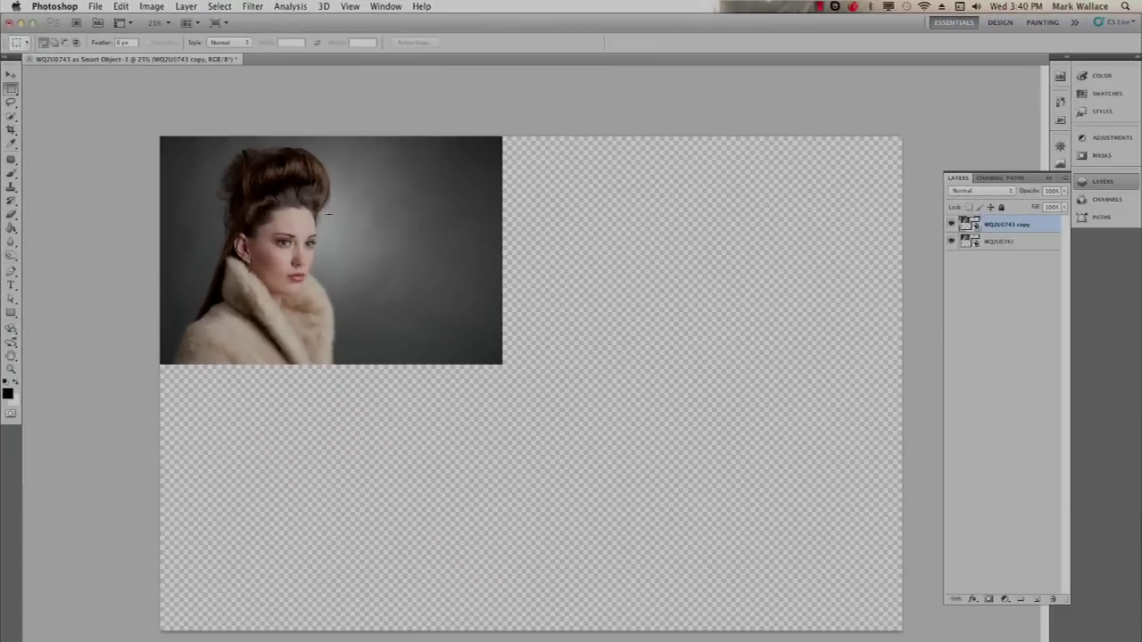
{"action": "right_click", "coordinate": [393, 234]}
{"action": "left_click", "coordinate": [446, 244]}
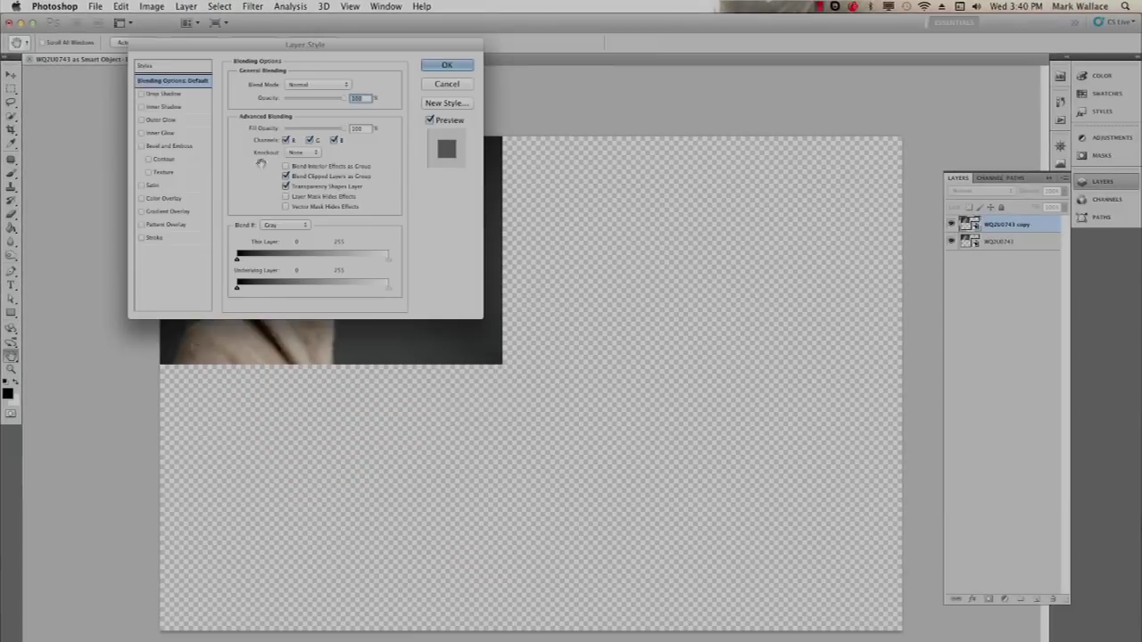
{"action": "left_click", "coordinate": [446, 65]}
Step: Move the new copy to the canvas's right half, slightly lower than the original image
{"action": "left_click", "coordinate": [11, 72]}
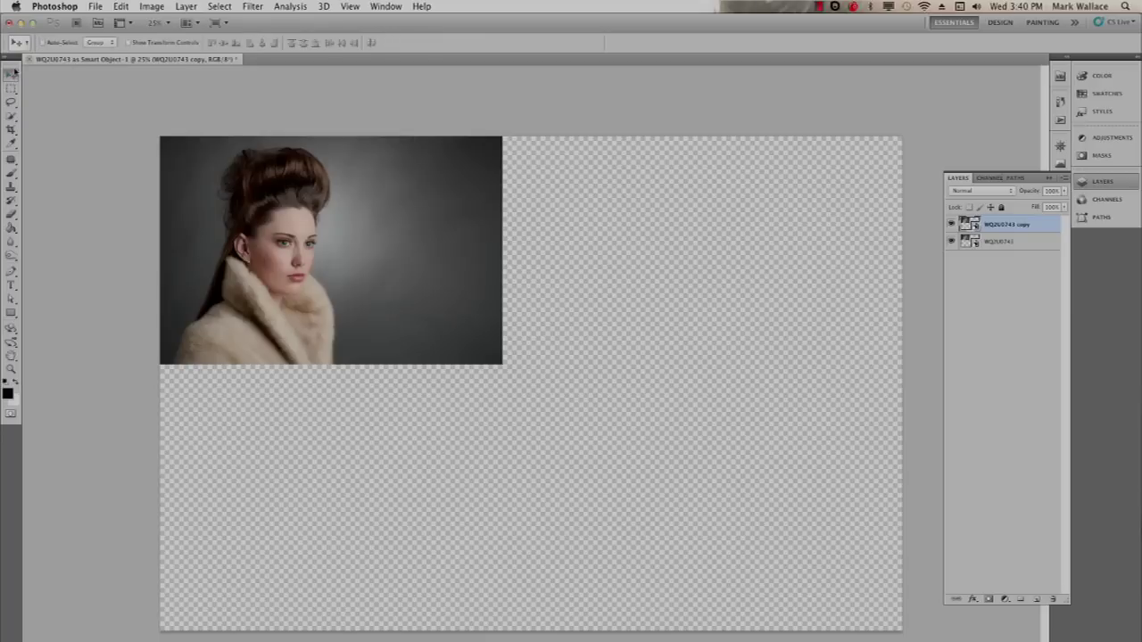
{"action": "left_click_drag", "start_coordinate": [417, 281], "coordinate": [788, 326]}
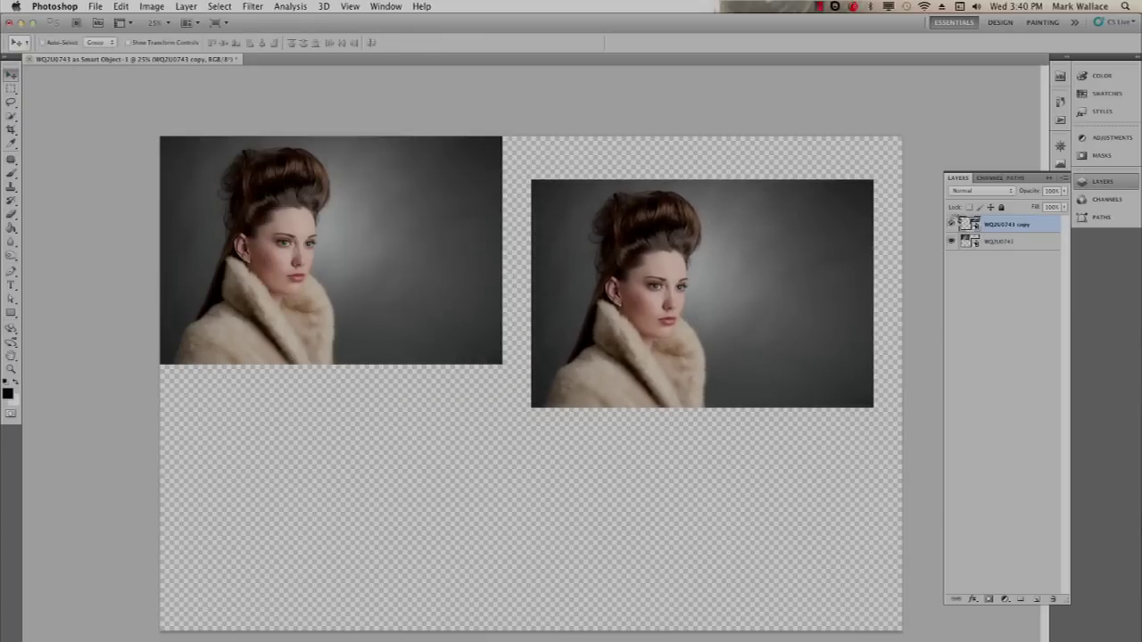
Step: Edit the independent copy's raw contents, convert it to grayscale, raise Exposure to +2.30, and apply the settings
{"action": "double_click", "coordinate": [964, 224]}
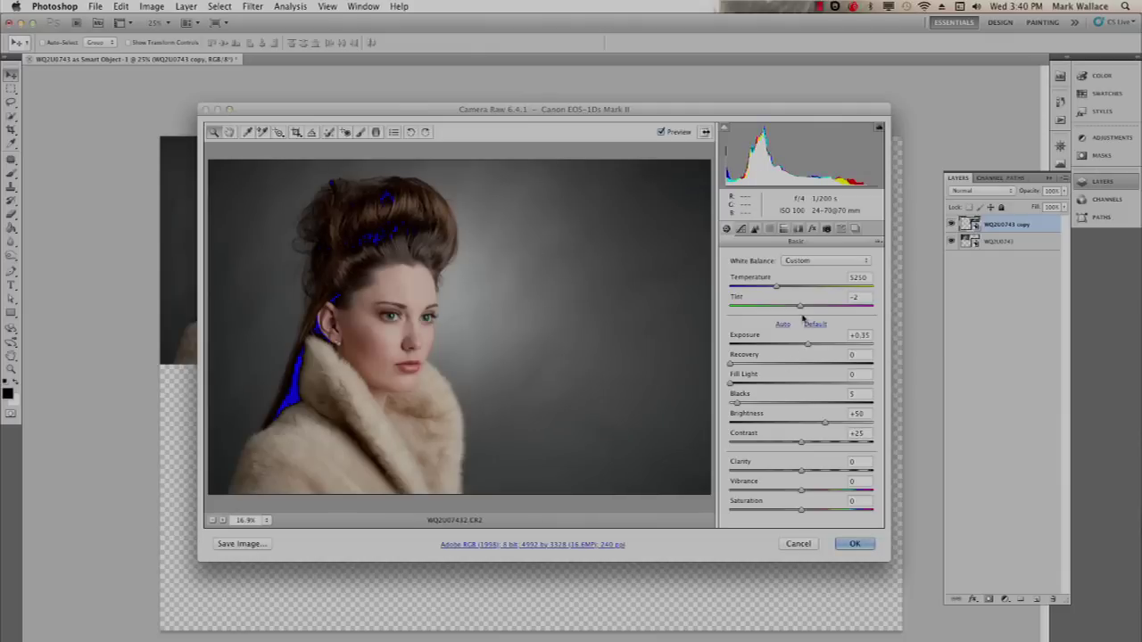
{"action": "left_click", "coordinate": [769, 229]}
{"action": "left_click", "coordinate": [769, 260]}
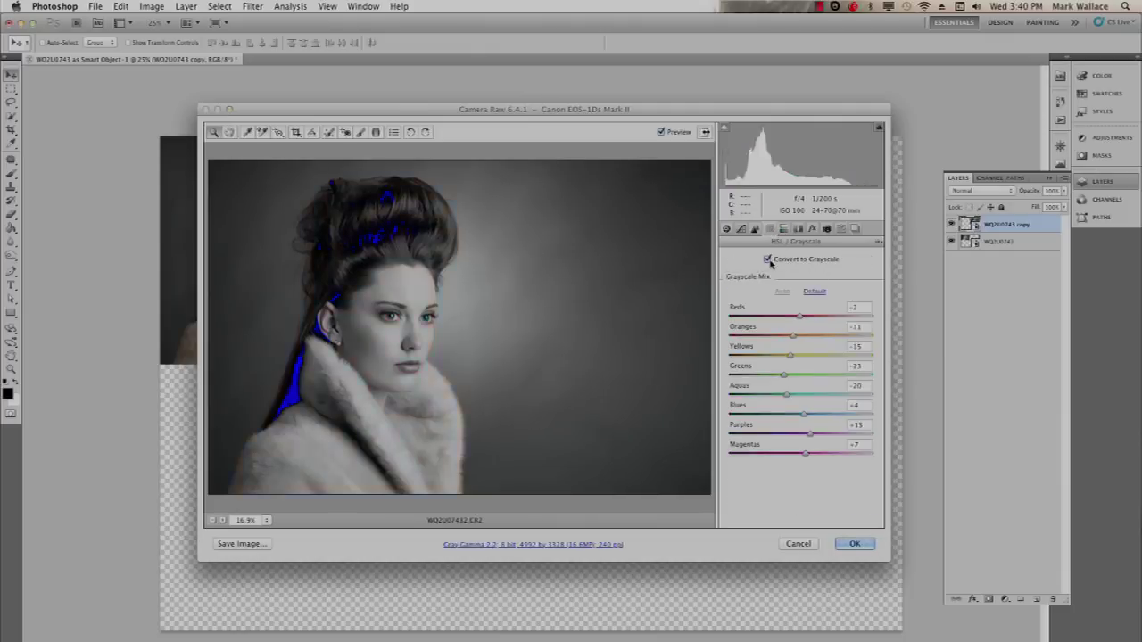
{"action": "left_click", "coordinate": [727, 229]}
{"action": "left_click_drag", "start_coordinate": [808, 345], "coordinate": [844, 347]}
{"action": "left_click", "coordinate": [855, 543]}
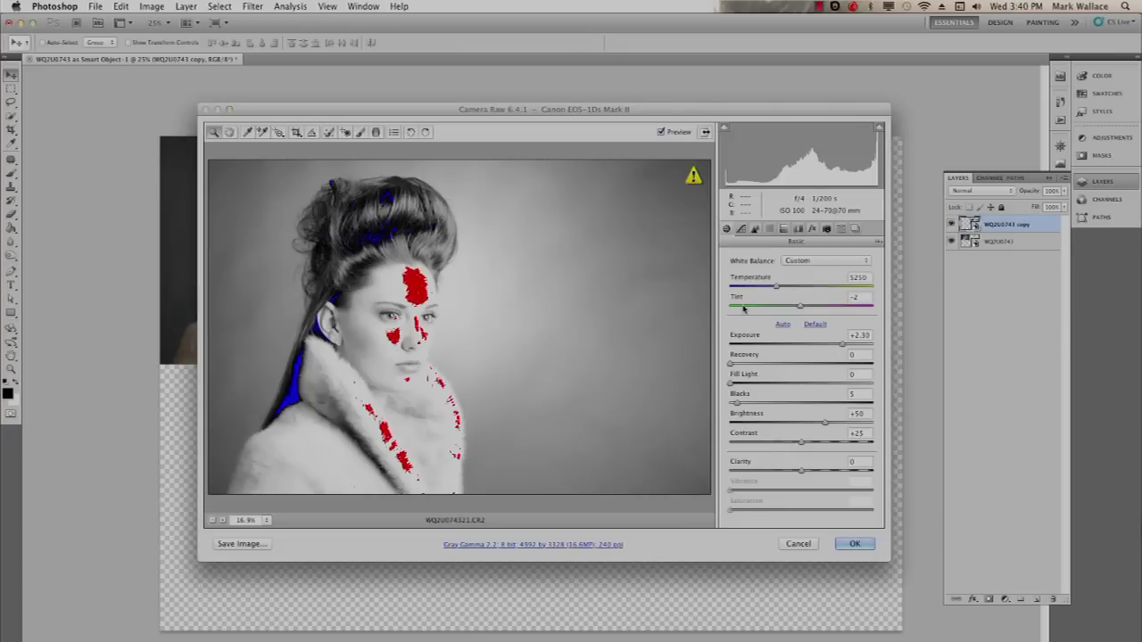
Step: In the copy's raw settings, turn off the grayscale conversion, set Exposure to -0.35, and apply
{"action": "left_click", "coordinate": [772, 230]}
{"action": "left_click", "coordinate": [767, 258]}
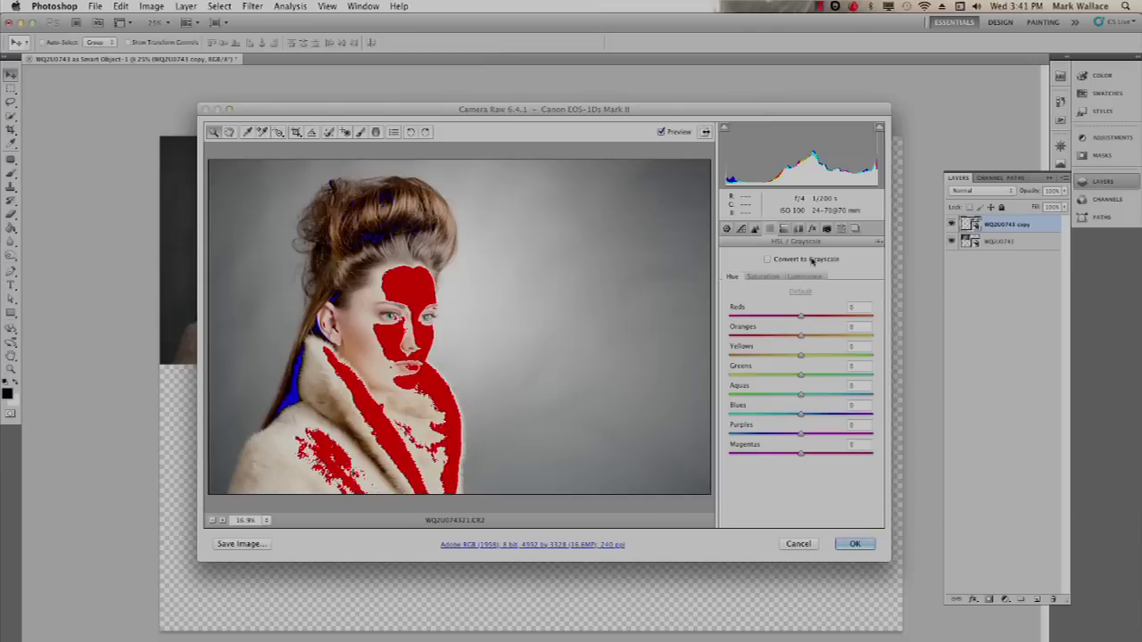
{"action": "left_click", "coordinate": [726, 229]}
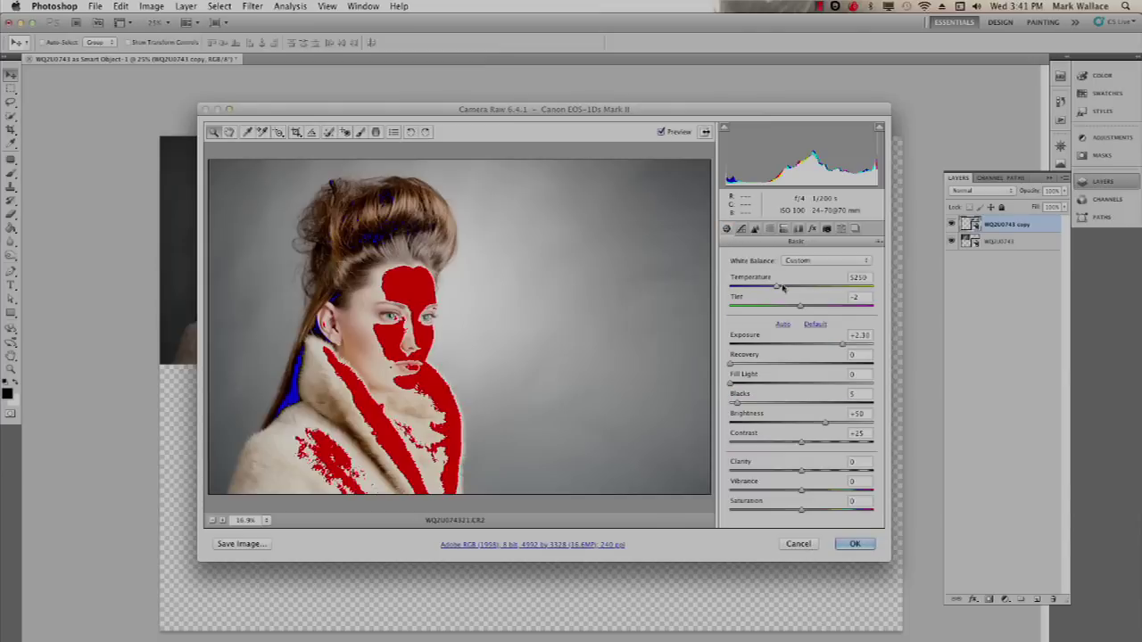
{"action": "left_click", "coordinate": [248, 132]}
{"action": "left_click", "coordinate": [793, 343]}
{"action": "left_click_drag", "start_coordinate": [796, 345], "coordinate": [798, 347]}
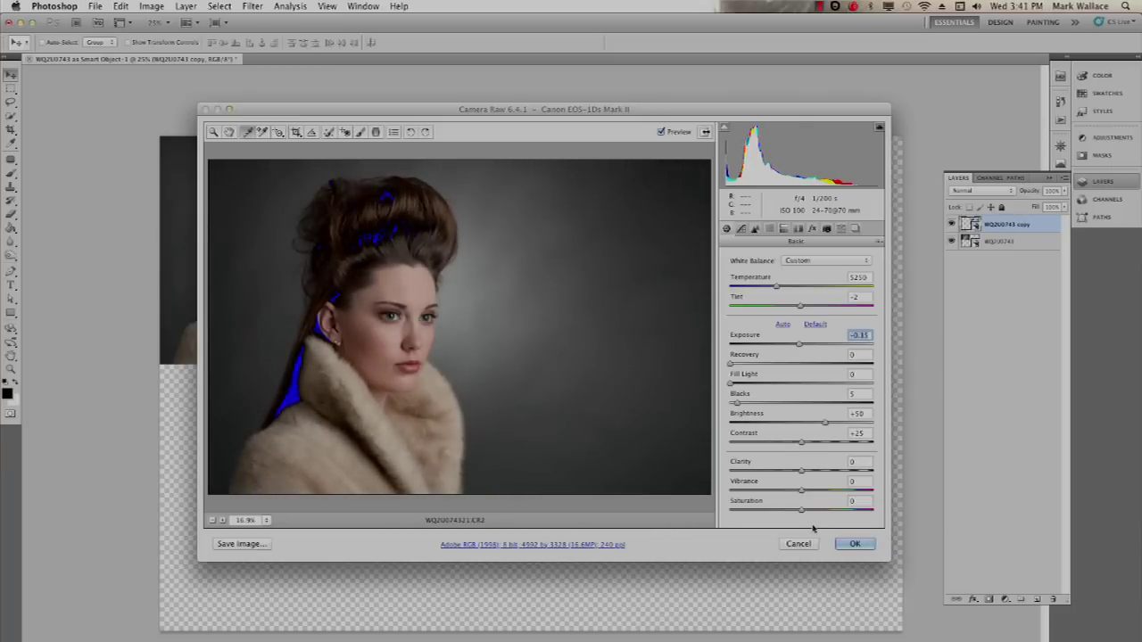
{"action": "left_click", "coordinate": [855, 544]}
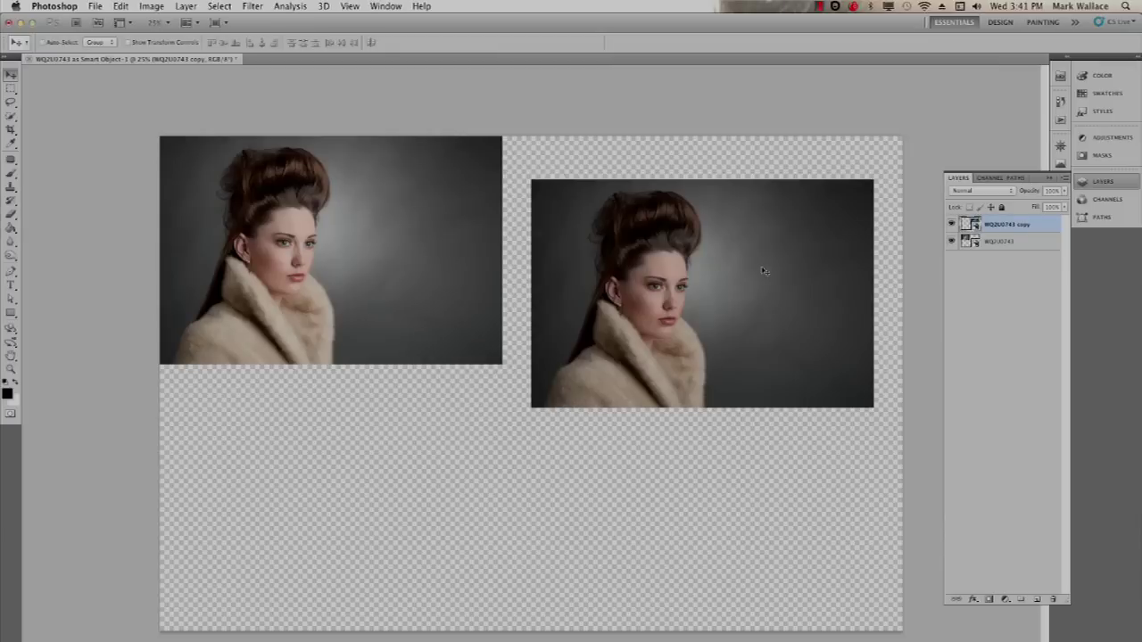
Step: Place the WQ2U0743 copy layer below the original and enlarge it toward the lower left to fill most of the canvas
{"action": "left_click_drag", "start_coordinate": [985, 227], "coordinate": [988, 250]}
{"action": "key", "text": "super+t"}
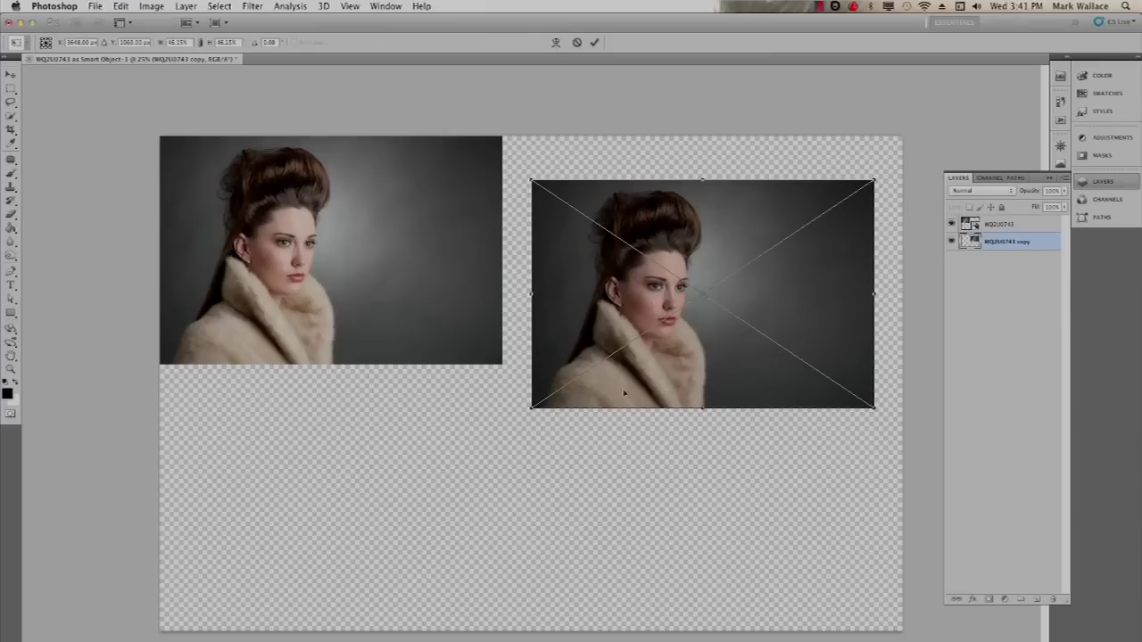
{"action": "left_click_drag", "start_coordinate": [528, 409], "coordinate": [251, 592]}
{"action": "key", "text": "Return"}
Step: Move the smaller WQ2U0743 image over the enlarged image's upper-right area, and group both layers
{"action": "left_click", "coordinate": [997, 226]}
{"action": "left_click_drag", "start_coordinate": [269, 269], "coordinate": [636, 322]}
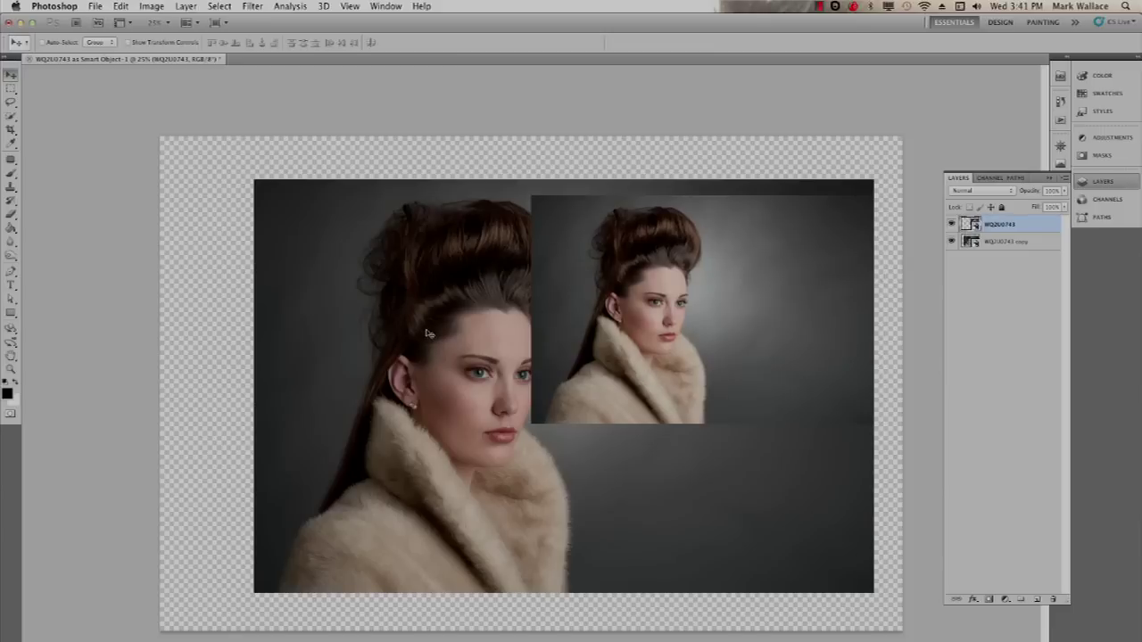
{"action": "left_click", "coordinate": [1017, 242], "text": "shift"}
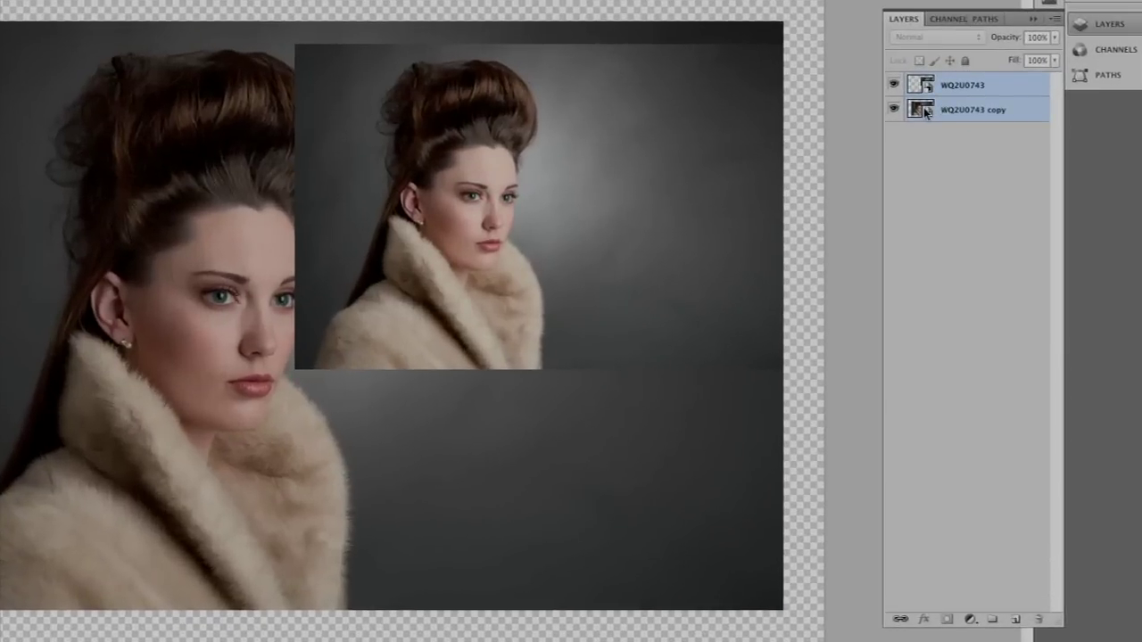
{"action": "left_click_drag", "start_coordinate": [1015, 245], "coordinate": [994, 619]}
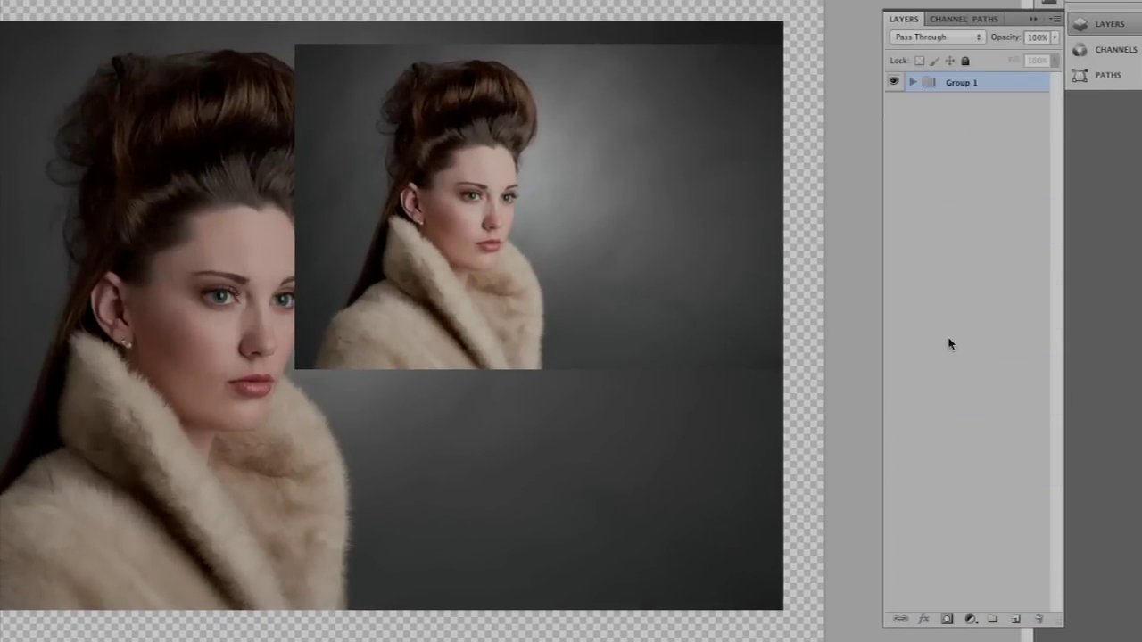
Step: Convert the layer group to a single smart object
{"action": "left_click", "coordinate": [1053, 22]}
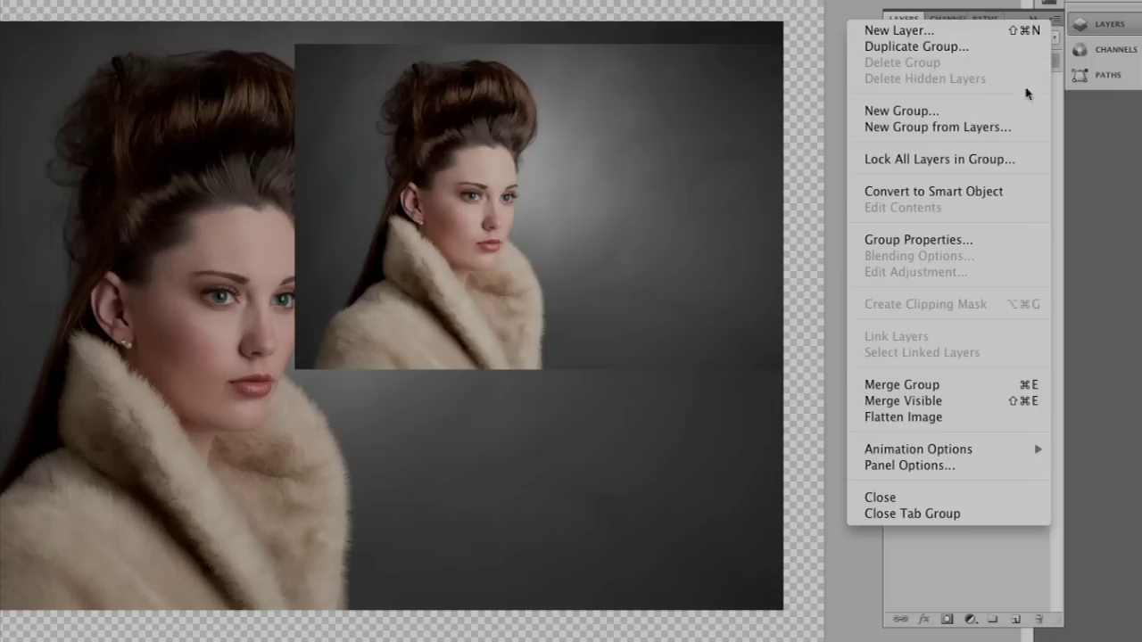
{"action": "left_click", "coordinate": [1000, 578]}
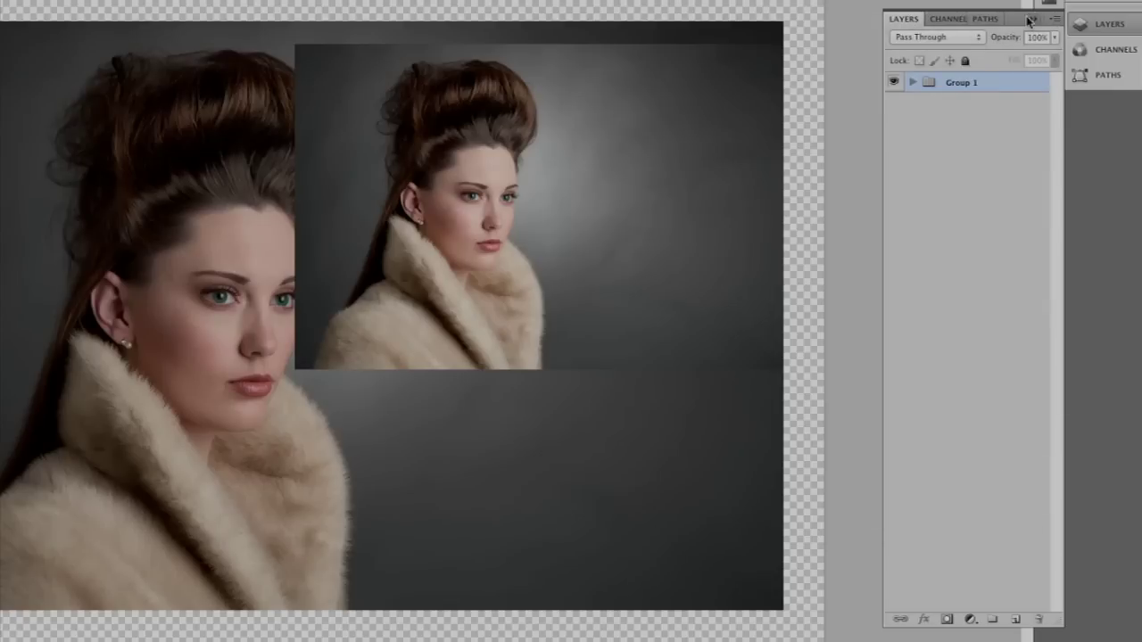
{"action": "left_click", "coordinate": [1057, 20]}
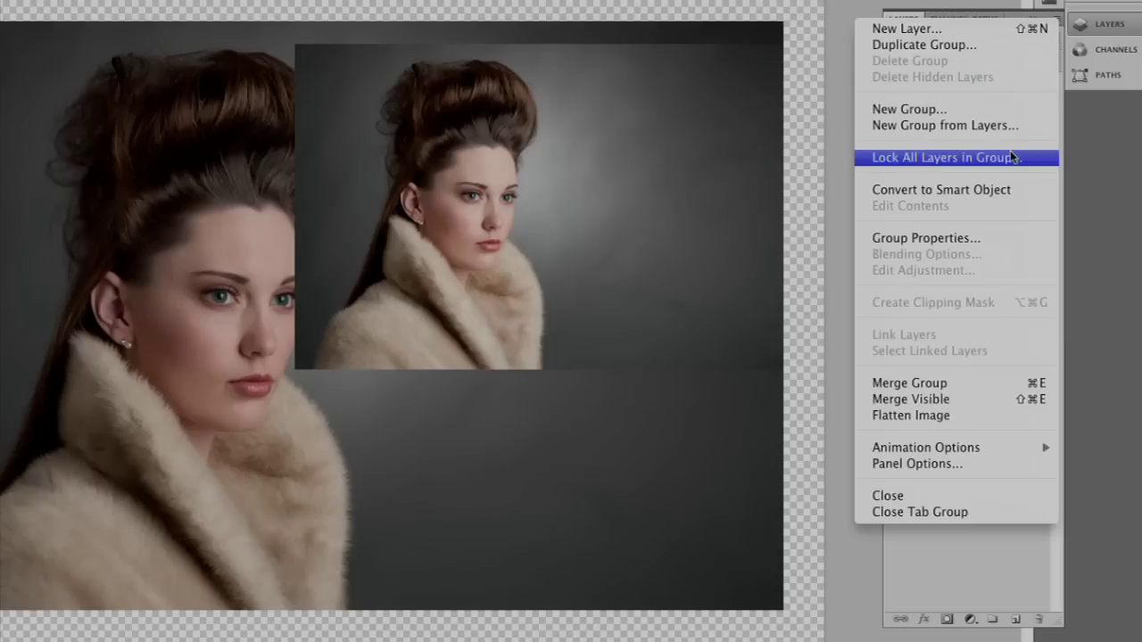
{"action": "left_click", "coordinate": [970, 190]}
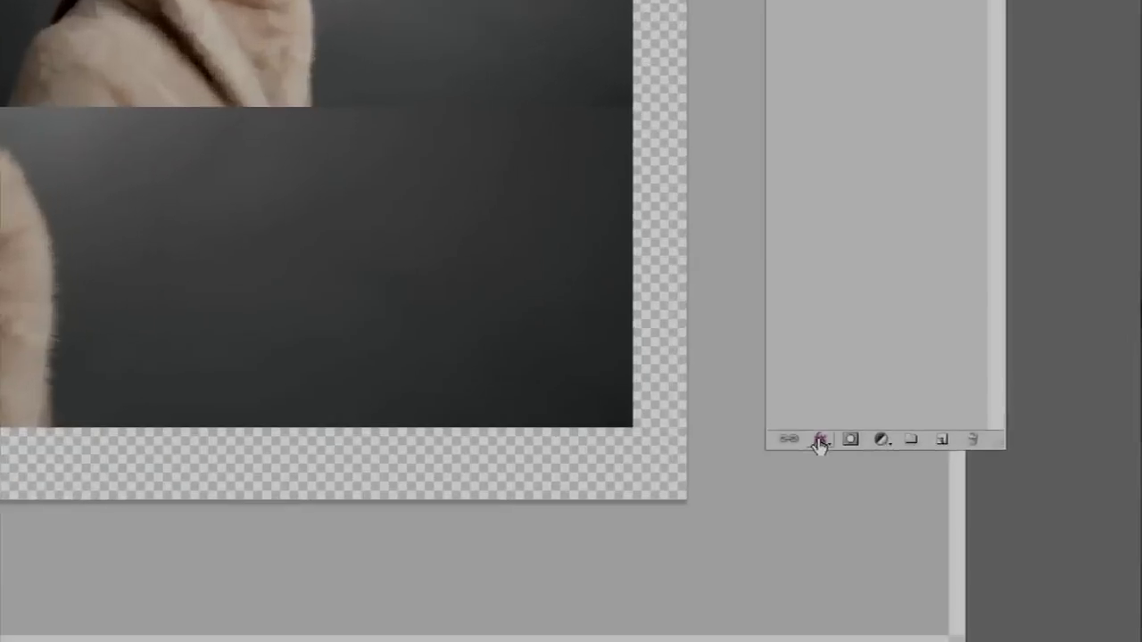
Step: Look over the layer effects available for the combined smart object
{"action": "left_click", "coordinate": [972, 564]}
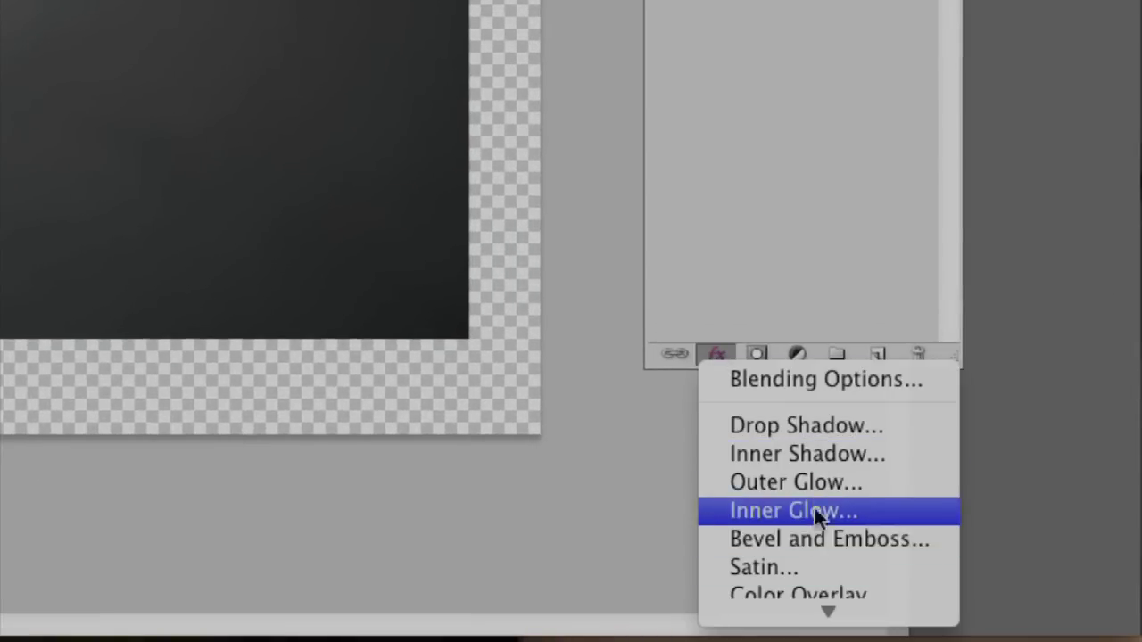
{"action": "left_click", "coordinate": [747, 207]}
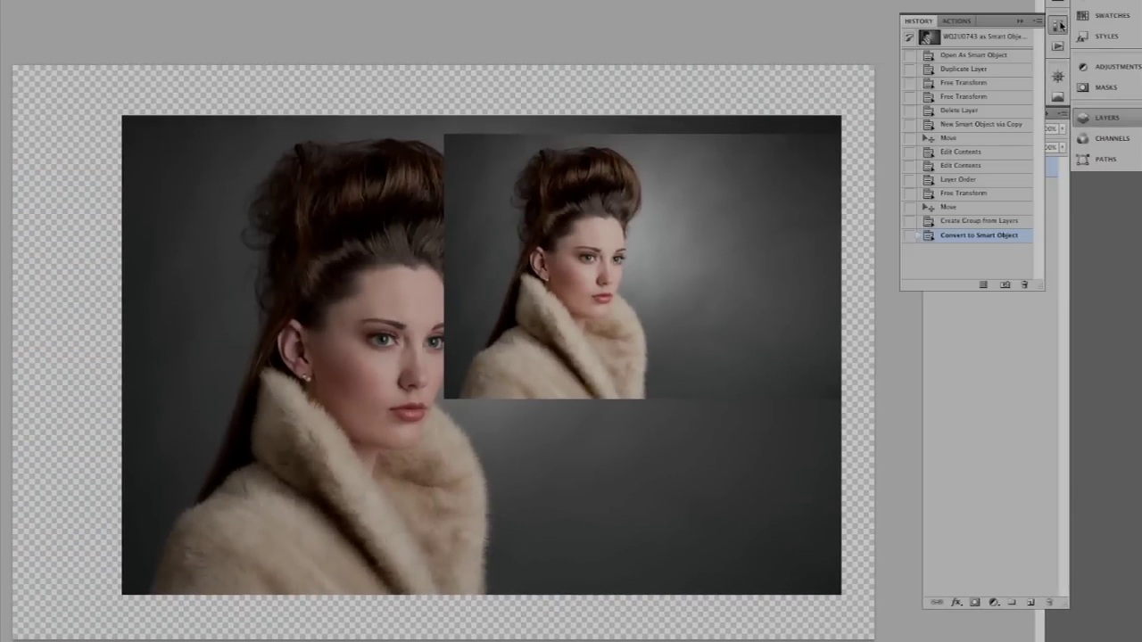
Step: Return to the Create Group from Layers history state and convert Group 1 to a smart object again
{"action": "left_click", "coordinate": [979, 223]}
{"action": "left_click", "coordinate": [1002, 340]}
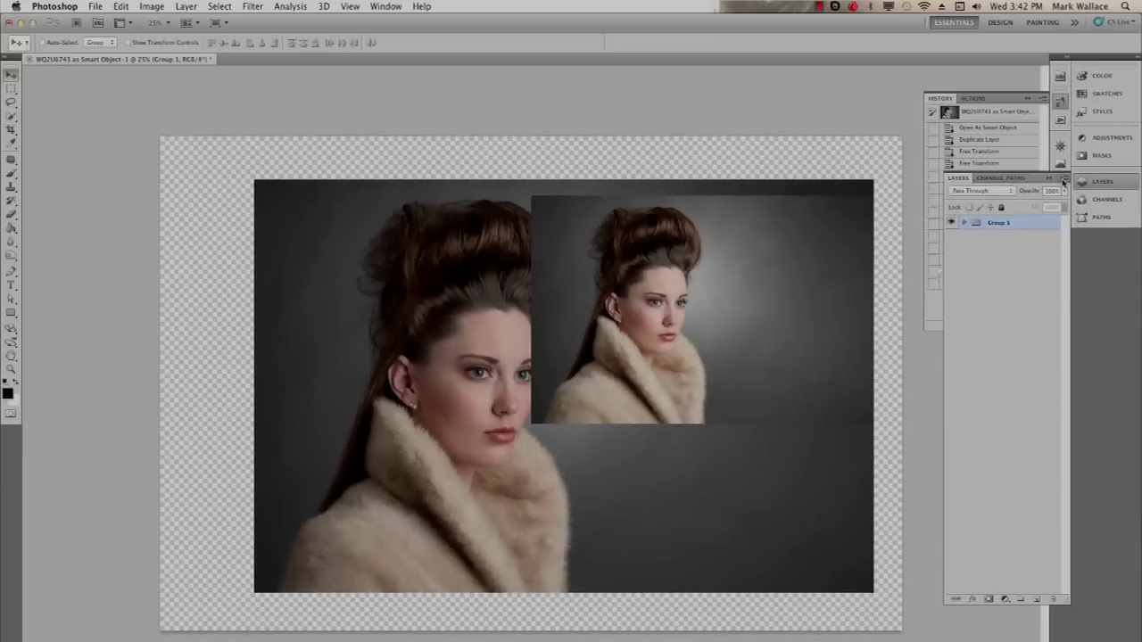
{"action": "left_click", "coordinate": [1063, 182]}
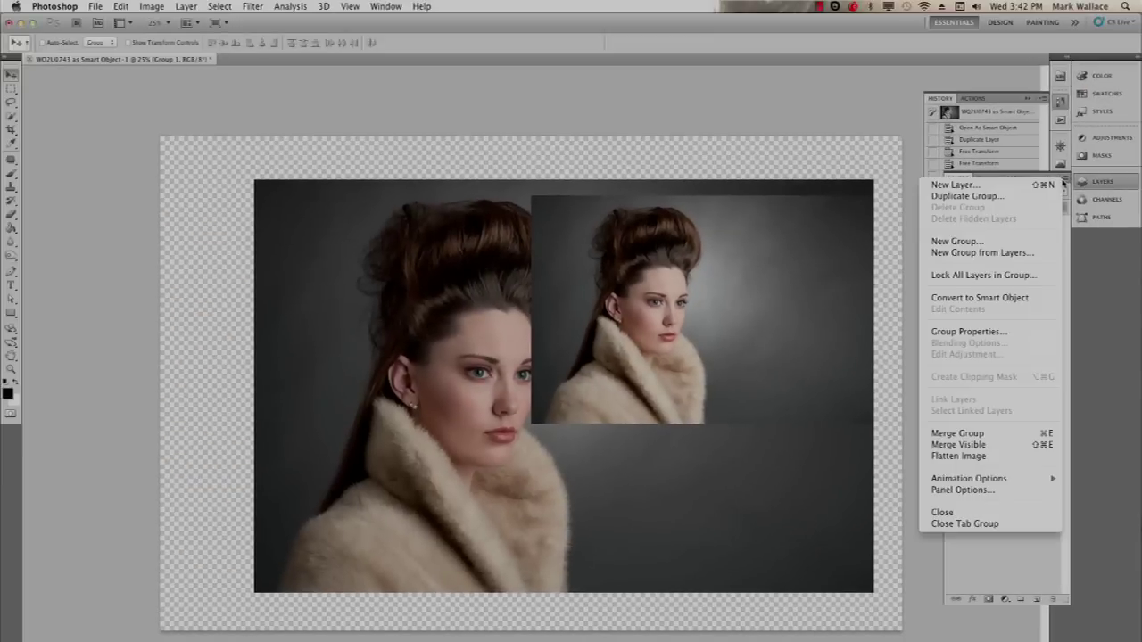
{"action": "left_click", "coordinate": [1000, 298]}
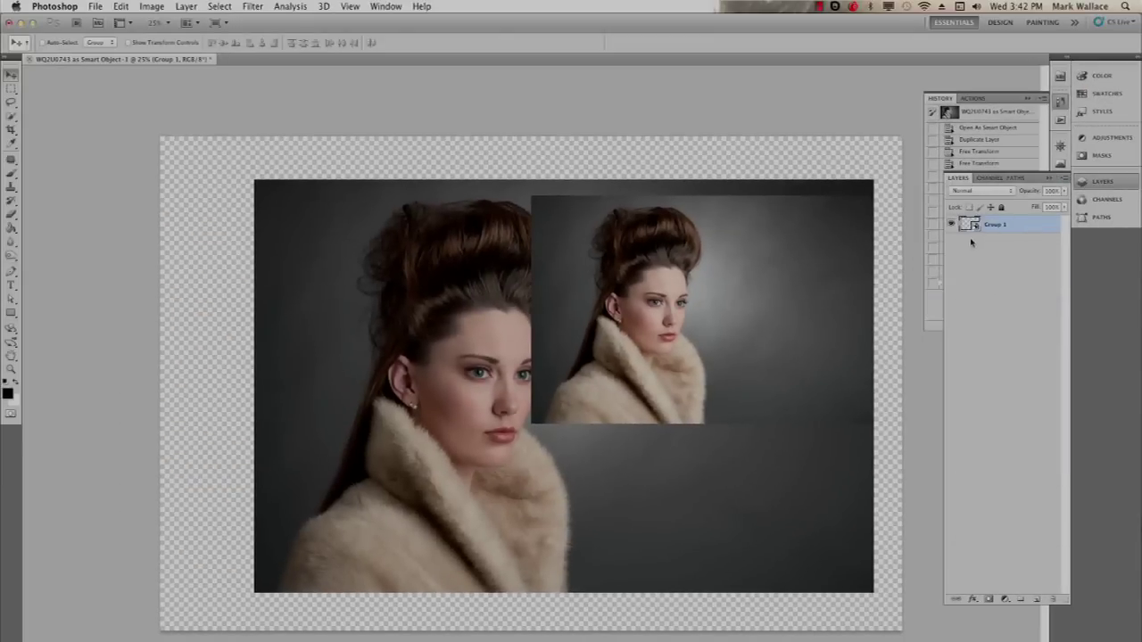
Step: Add a drop shadow to the Group 1 smart object, increasing its opacity, distance and size
{"action": "left_click", "coordinate": [972, 599]}
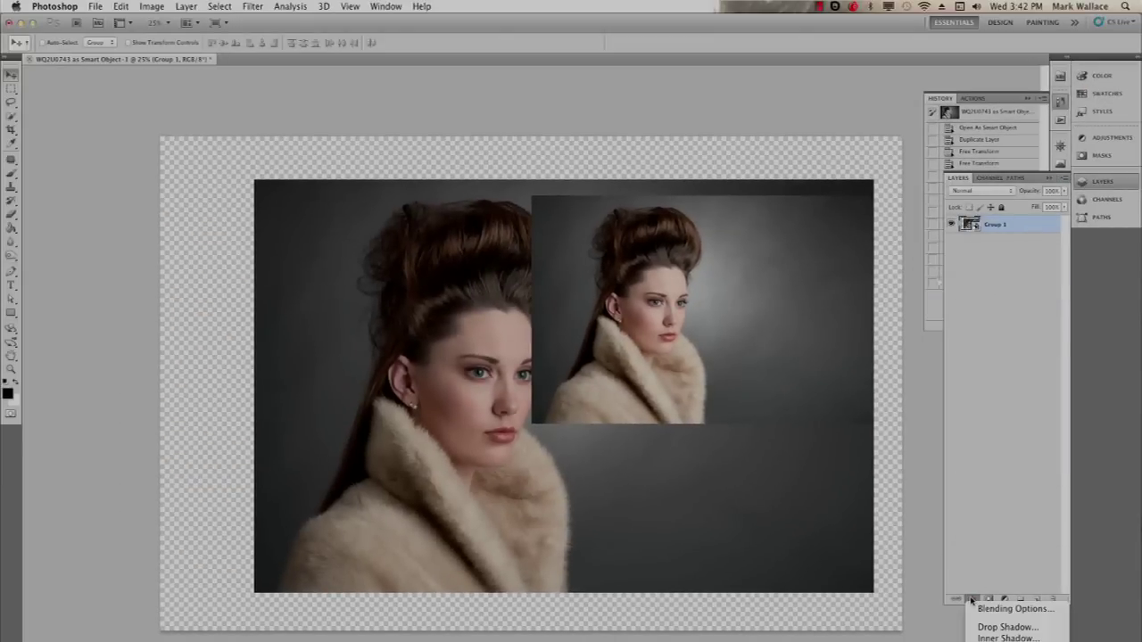
{"action": "left_click", "coordinate": [1004, 627]}
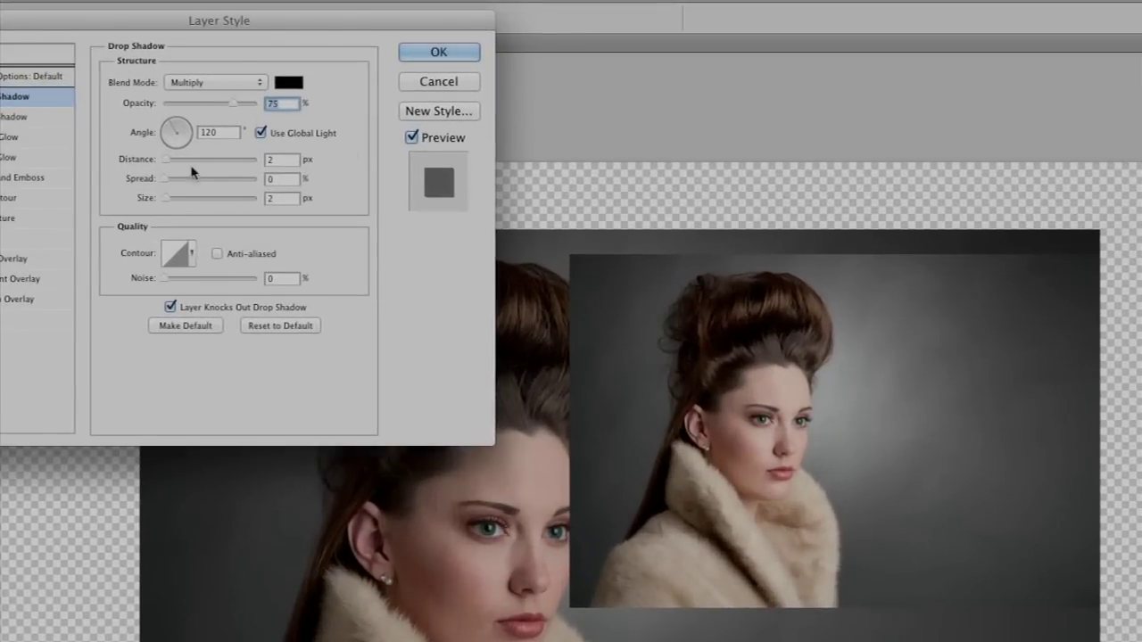
{"action": "left_click_drag", "start_coordinate": [235, 106], "coordinate": [257, 103]}
{"action": "left_click_drag", "start_coordinate": [167, 159], "coordinate": [215, 166]}
{"action": "left_click", "coordinate": [166, 181]}
{"action": "left_click_drag", "start_coordinate": [168, 199], "coordinate": [239, 158]}
{"action": "left_click", "coordinate": [435, 49]}
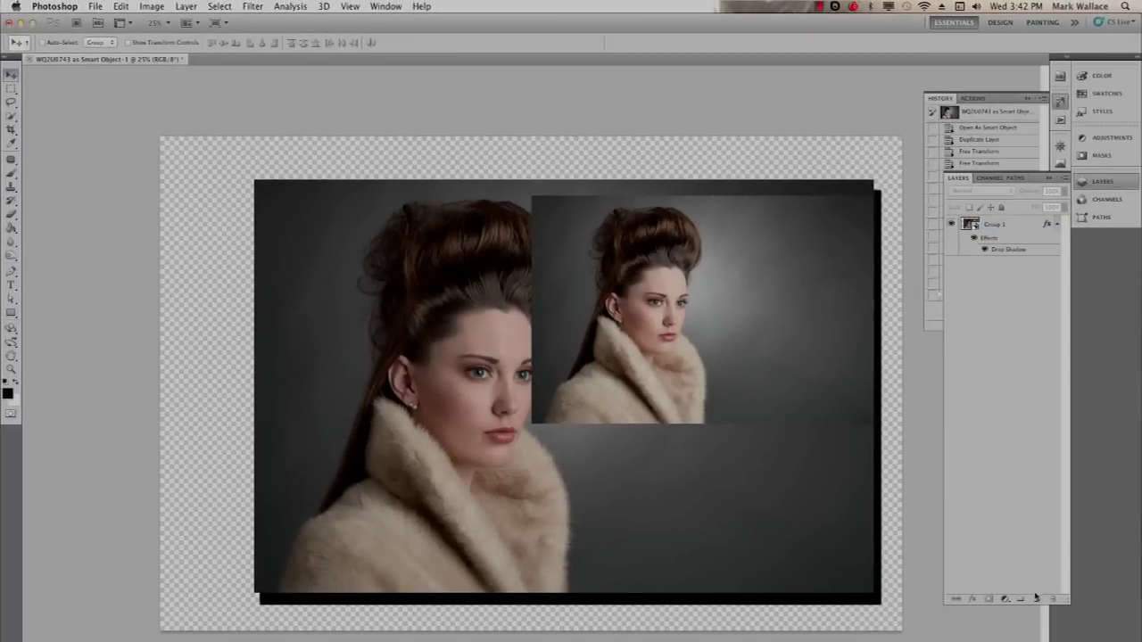
Step: Add a white-filled layer beneath the Group 1 smart object and move Group 1 slightly up and to the left
{"action": "left_click", "coordinate": [1036, 599], "text": "super"}
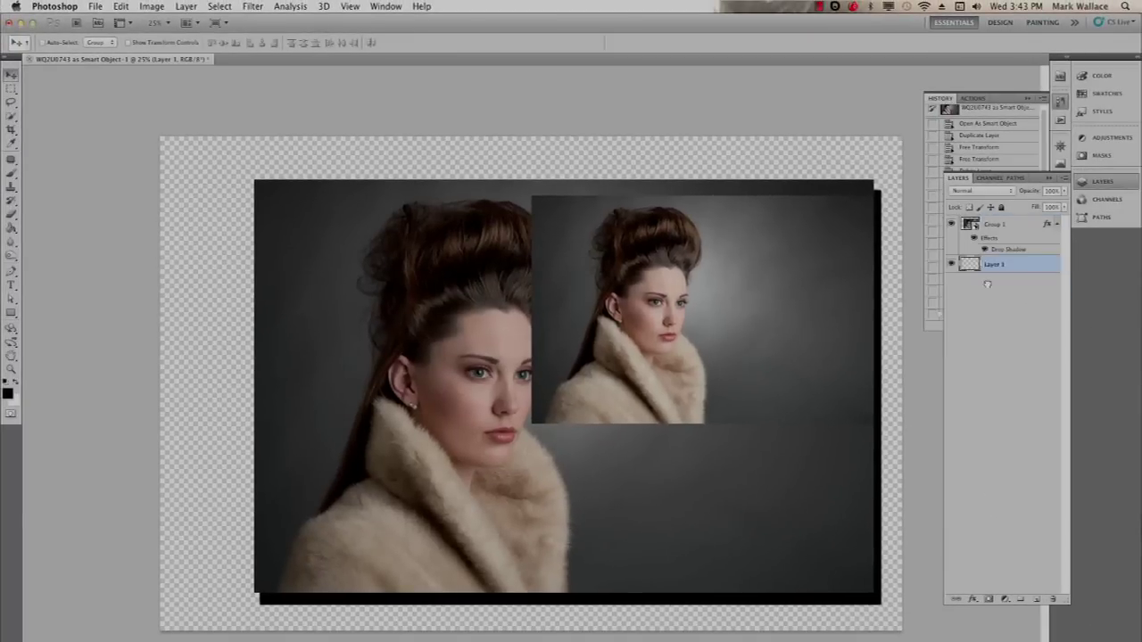
{"action": "key", "text": "super+BackSpace"}
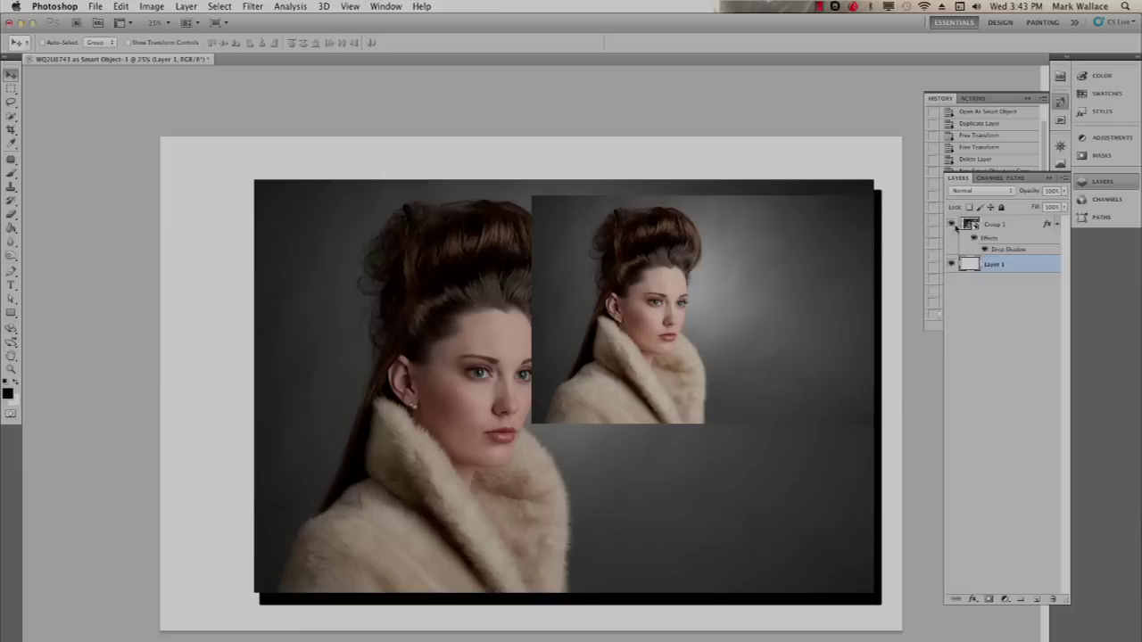
{"action": "left_click", "coordinate": [969, 224]}
{"action": "left_click_drag", "start_coordinate": [788, 312], "coordinate": [735, 296]}
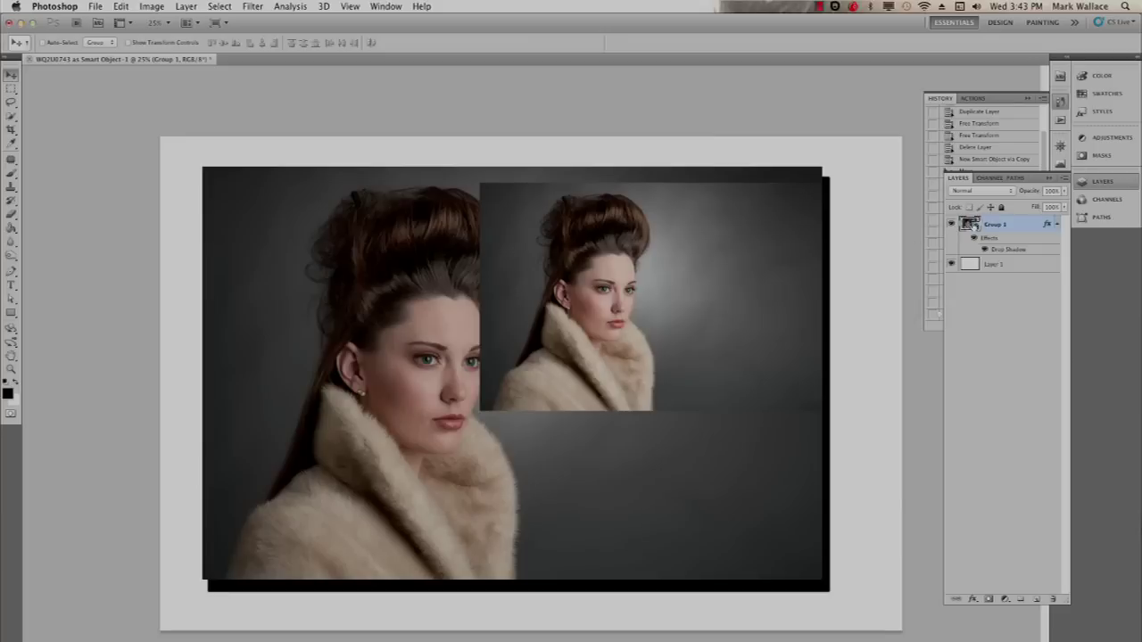
Step: Open the contents of the Group 1 smart object for editing and expand the layer group inside it
{"action": "double_click", "coordinate": [971, 225]}
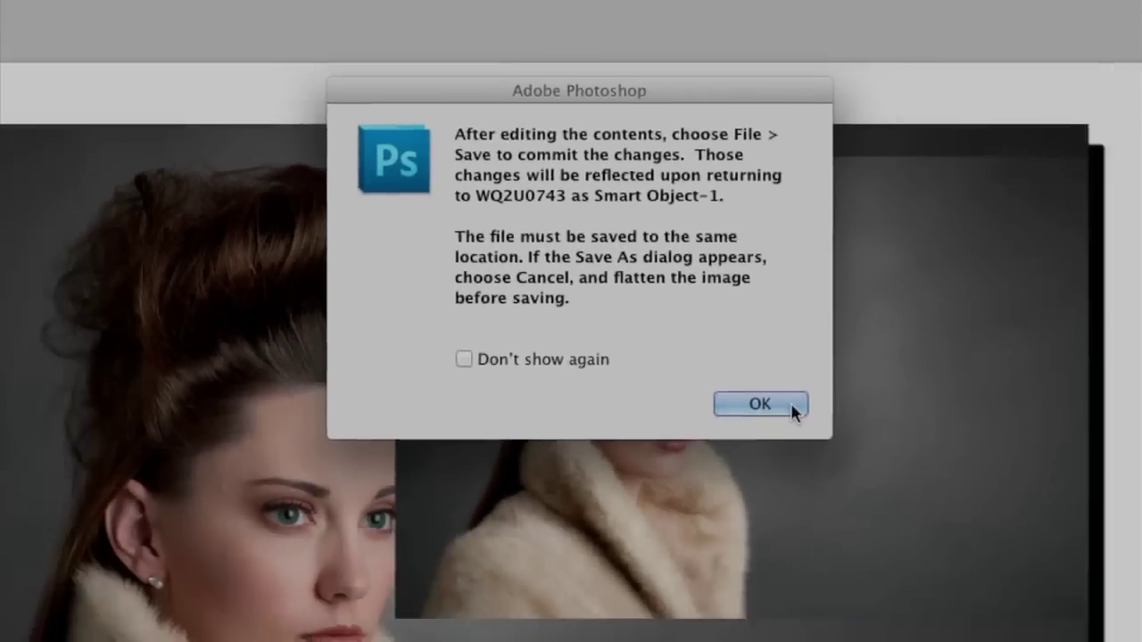
{"action": "left_click", "coordinate": [790, 403]}
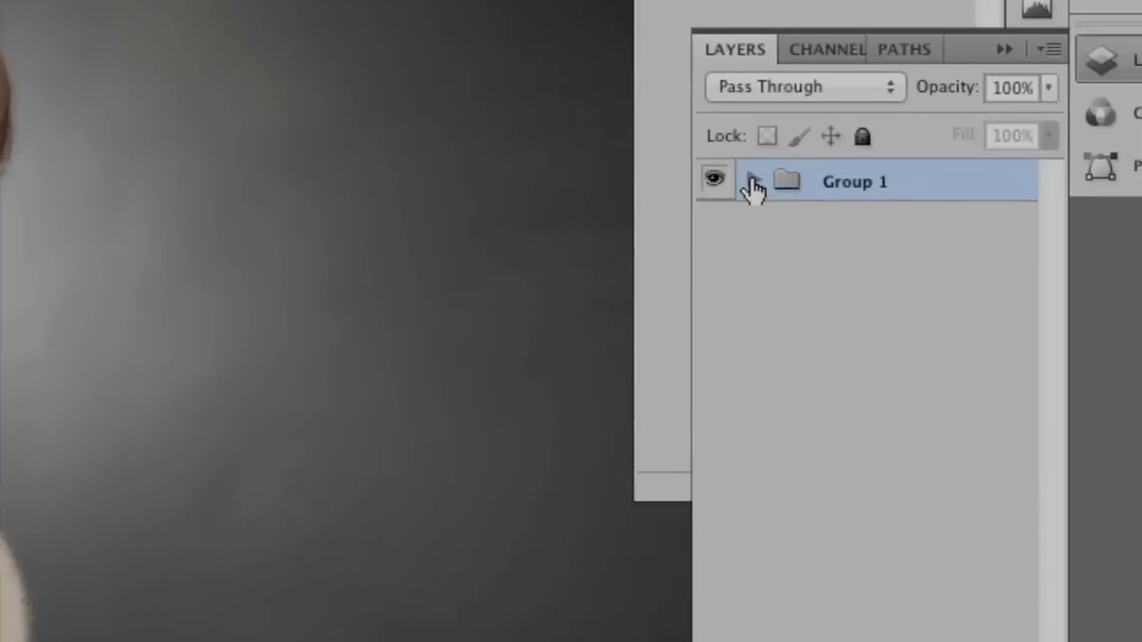
{"action": "left_click", "coordinate": [752, 184]}
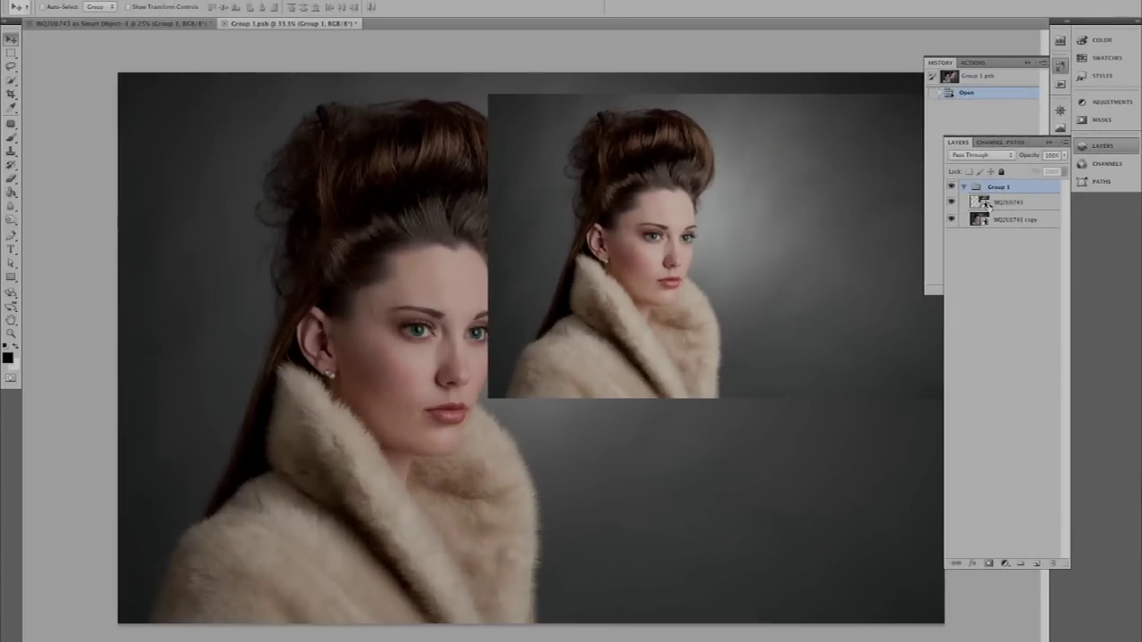
Step: Edit the WQ2U0743 layer's raw settings, raising the white balance temperature to 5800
{"action": "left_click", "coordinate": [775, 230]}
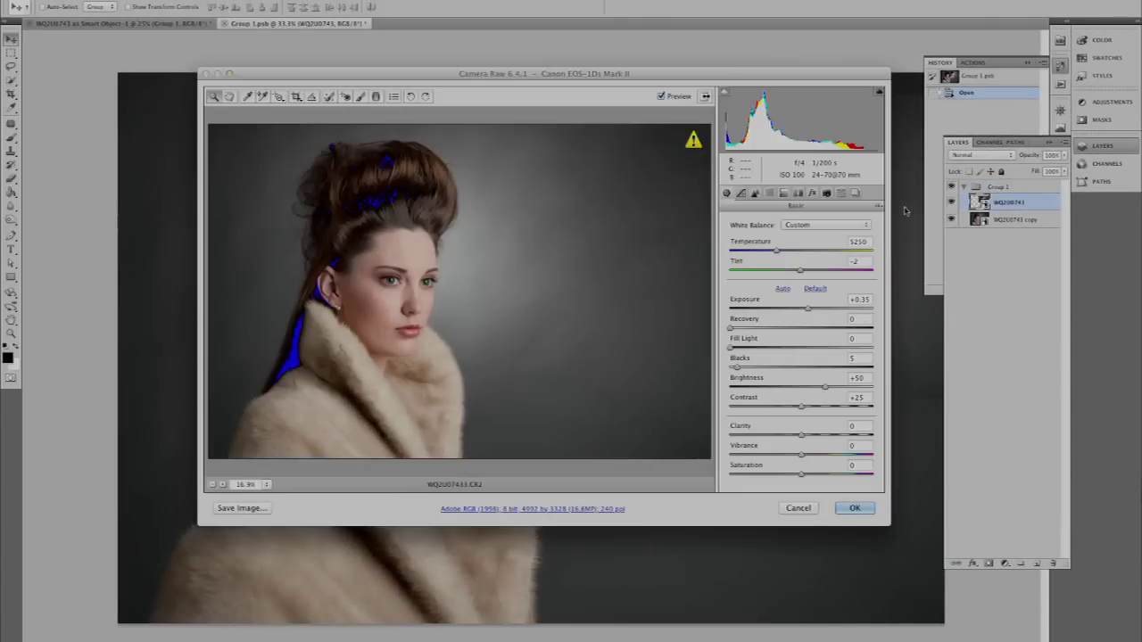
{"action": "mouse_move", "coordinate": [777, 252]}
{"action": "left_mouse_down"}
{"action": "mouse_move", "coordinate": [765, 253]}
{"action": "mouse_move", "coordinate": [796, 255]}
{"action": "left_mouse_up"}
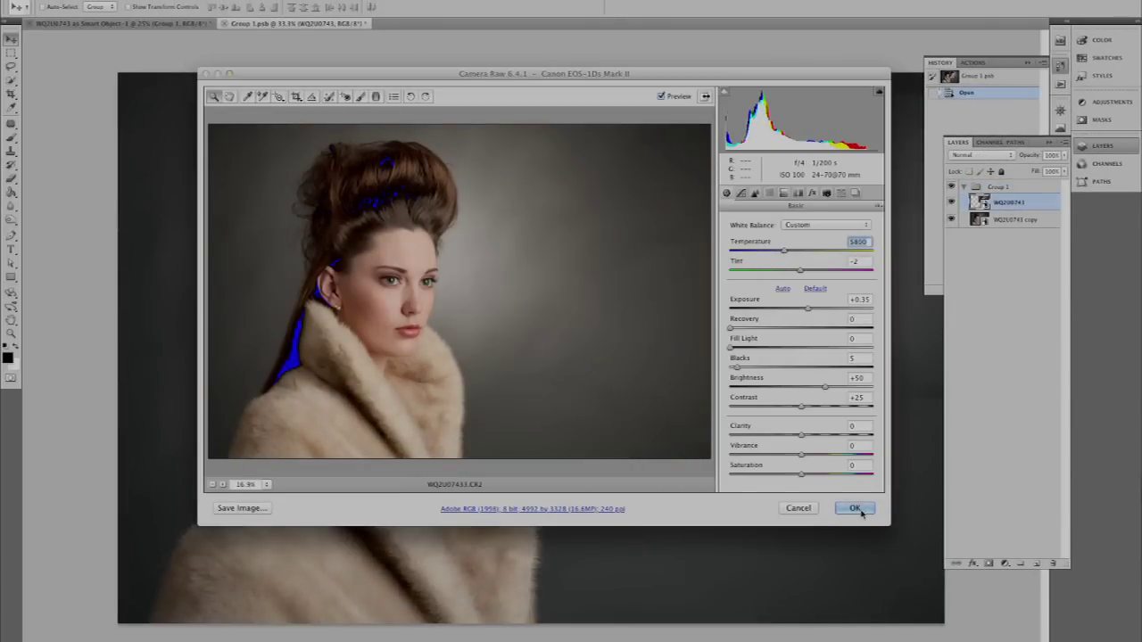
{"action": "left_click", "coordinate": [855, 508]}
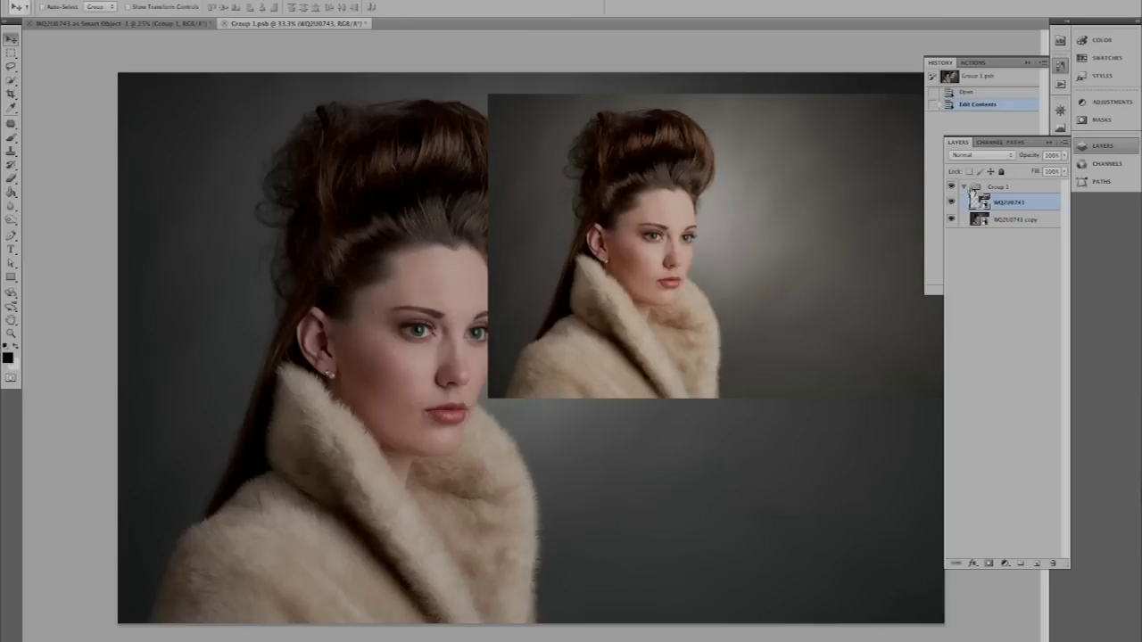
Step: Move the smaller WQ2U0743 image right past the canvas edge and extend the canvas with Reveal All
{"action": "left_click", "coordinate": [11, 319]}
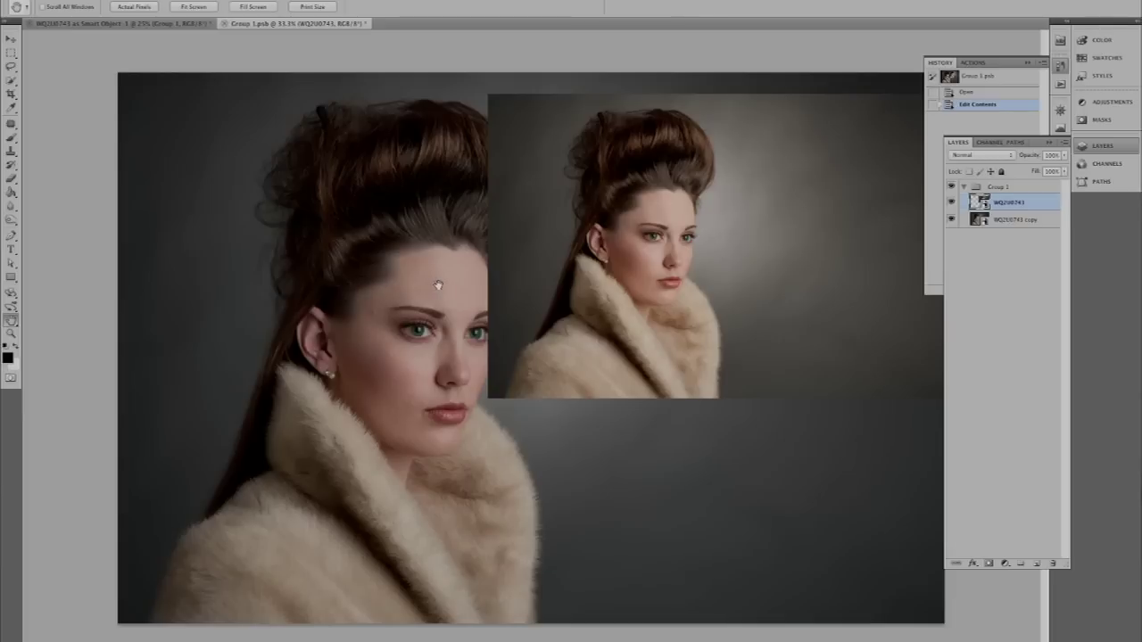
{"action": "left_click", "coordinate": [11, 333]}
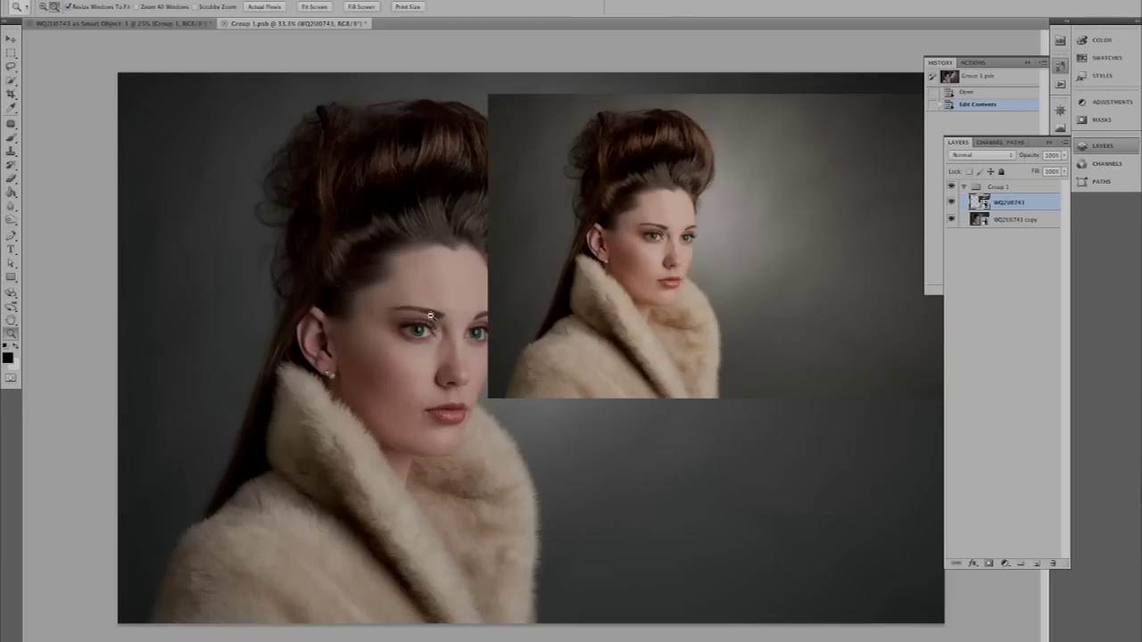
{"action": "left_click", "coordinate": [429, 315], "text": "alt"}
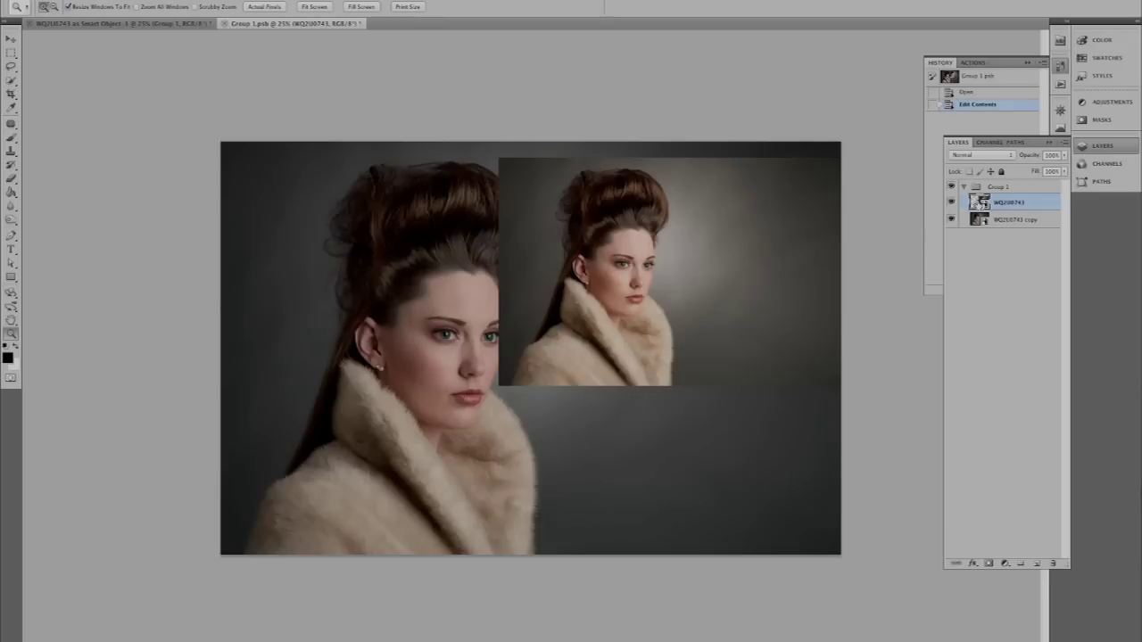
{"action": "left_click", "coordinate": [11, 39]}
{"action": "left_click_drag", "start_coordinate": [586, 272], "coordinate": [654, 266]}
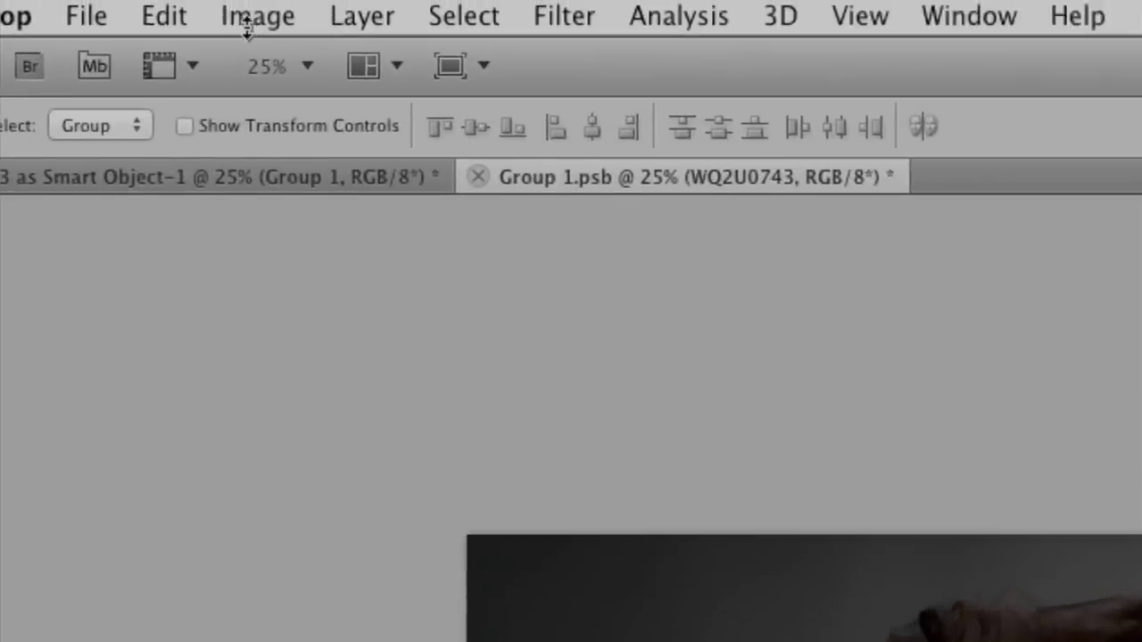
{"action": "left_click", "coordinate": [263, 21]}
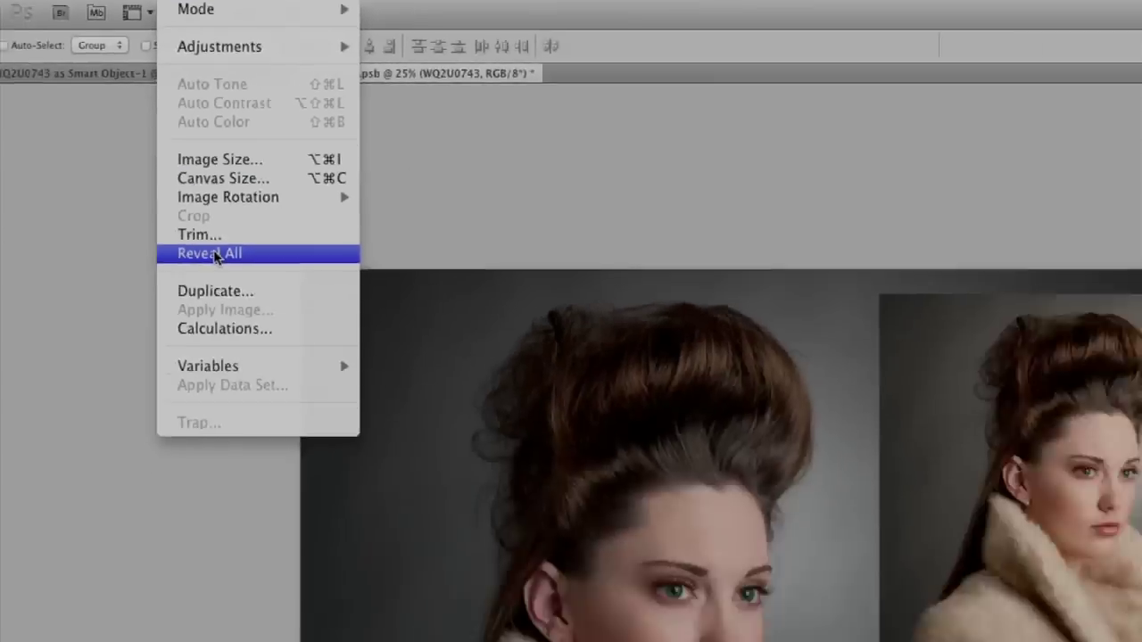
{"action": "left_click", "coordinate": [326, 553]}
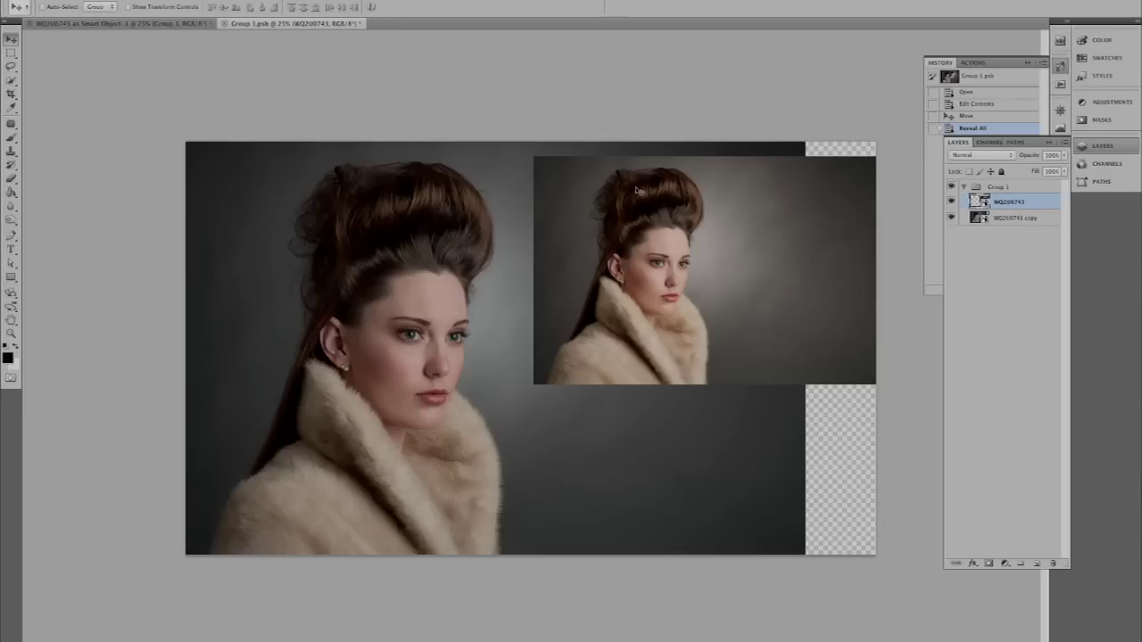
Step: Check the composition in the parent document, and close Group 1.psb with its changes saved
{"action": "left_click", "coordinate": [148, 24]}
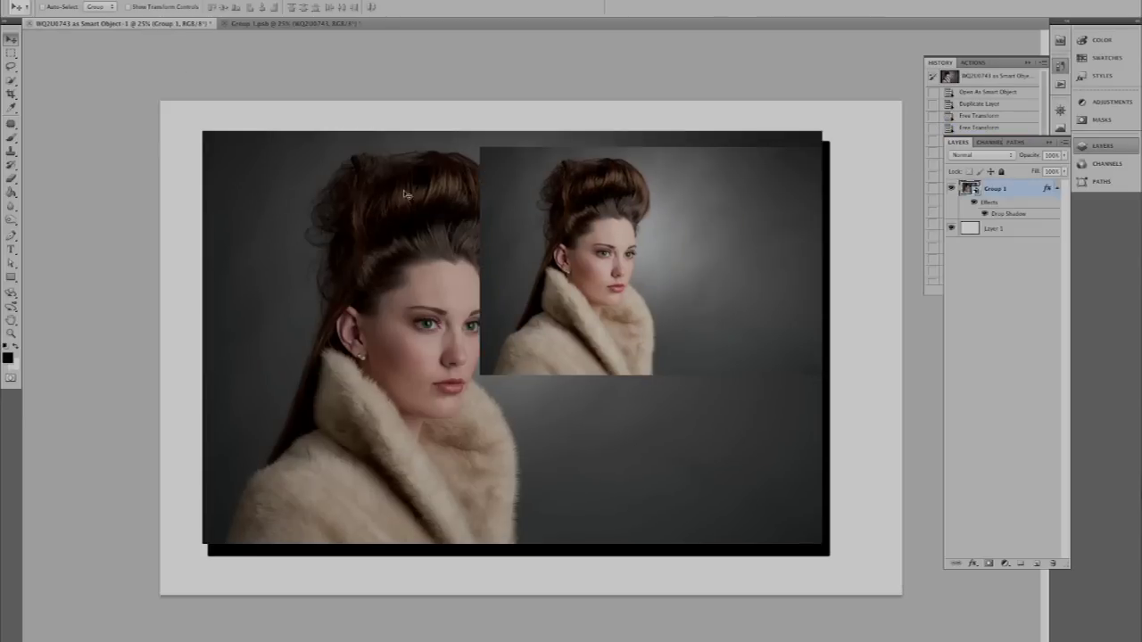
{"action": "left_click", "coordinate": [237, 25]}
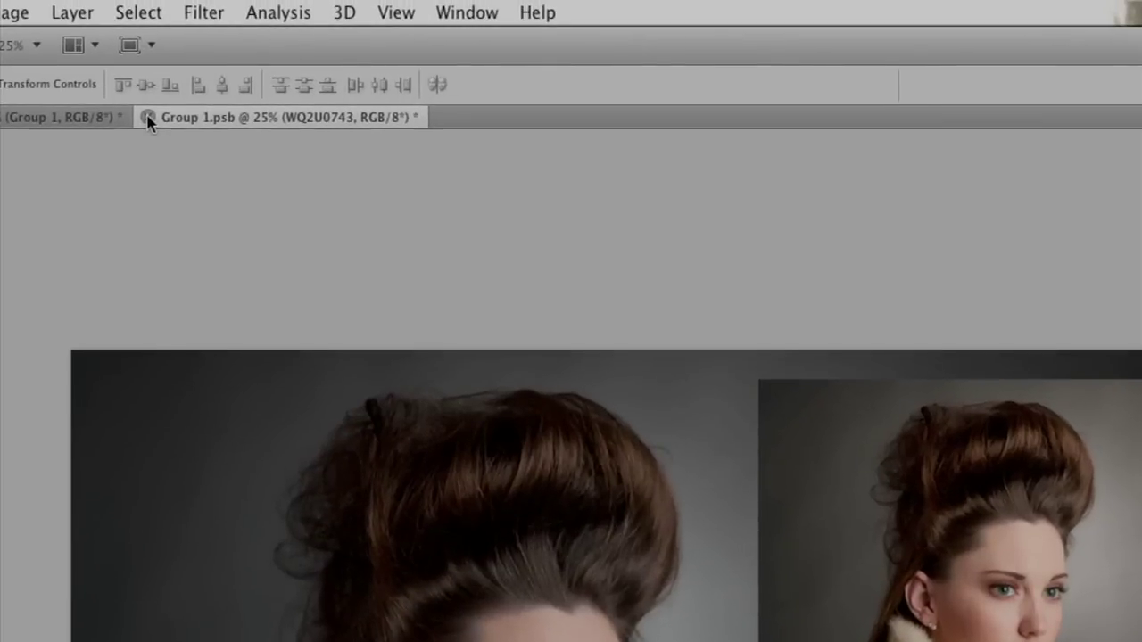
{"action": "left_click", "coordinate": [148, 118]}
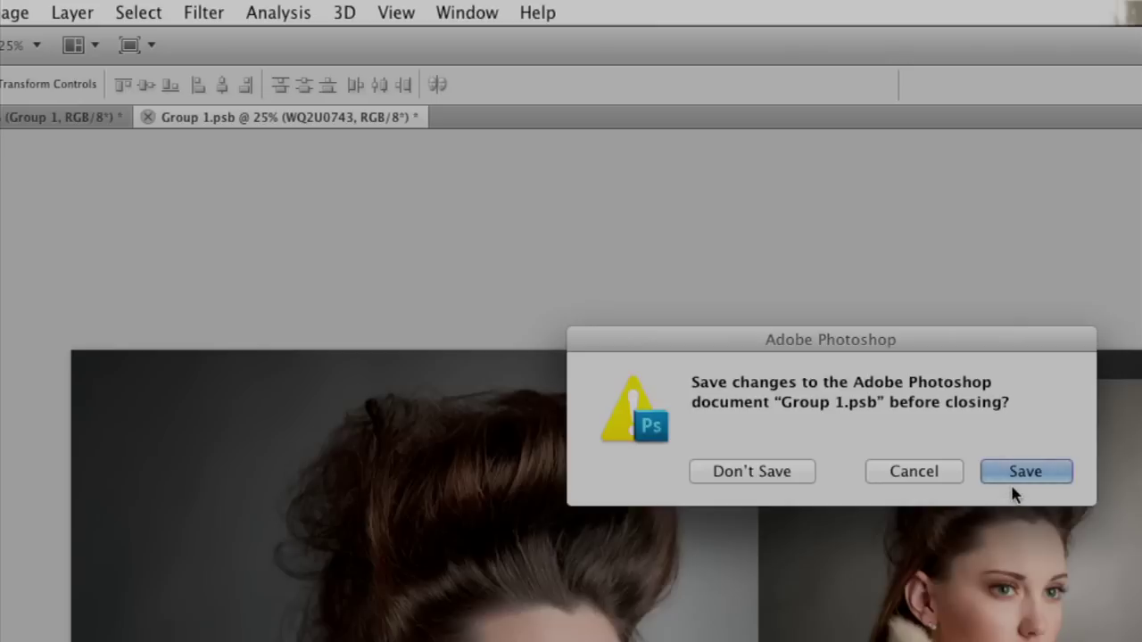
{"action": "left_click", "coordinate": [1065, 479]}
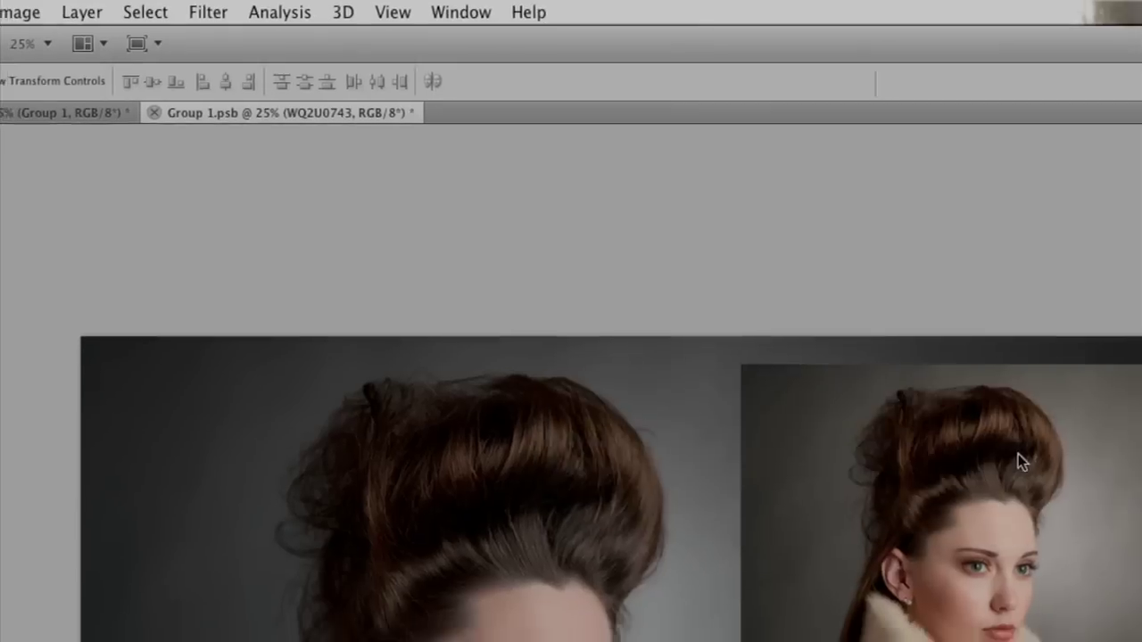